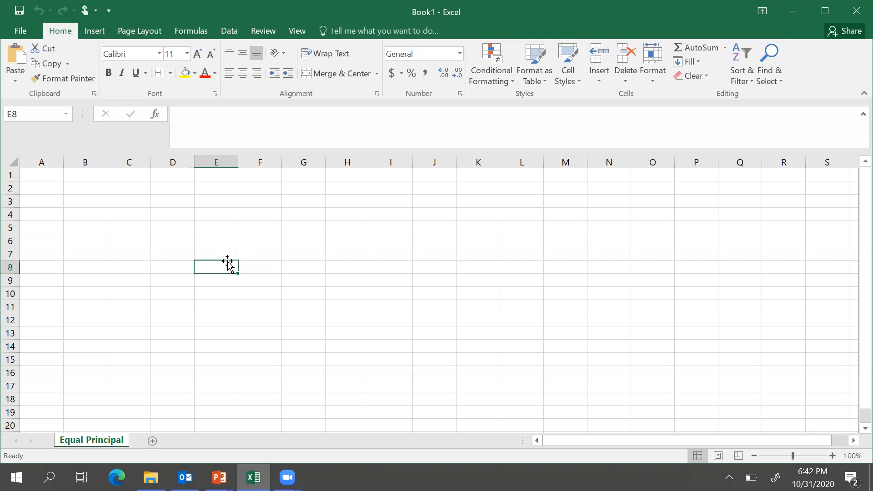
# Enter the label Principal in A2 and the loan amount 100000 beside it in B2
pyautogui.click(45, 187)
pyautogui.write('Princiapk')
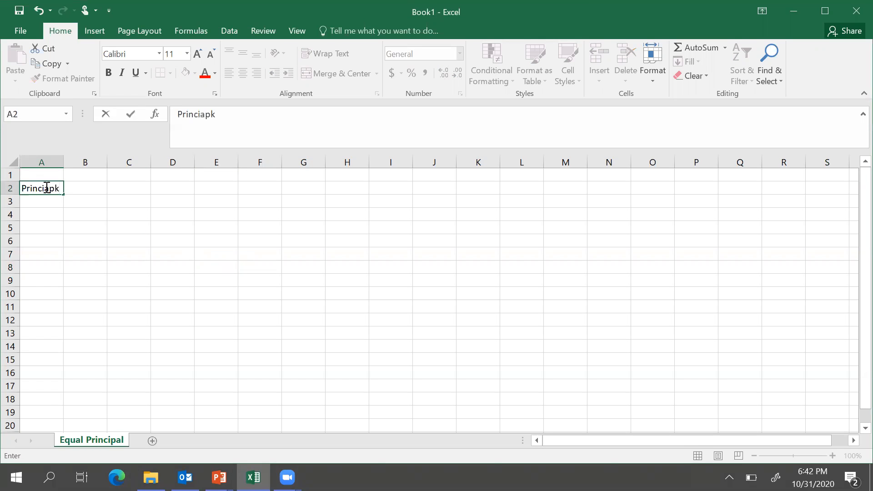
pyautogui.press('BackSpace')
pyautogui.press('BackSpace')
pyautogui.press('BackSpace')
pyautogui.write('pal')
pyautogui.hotkey('ctrl', 'Return')
pyautogui.press('Tab')
pyautogui.write('100')
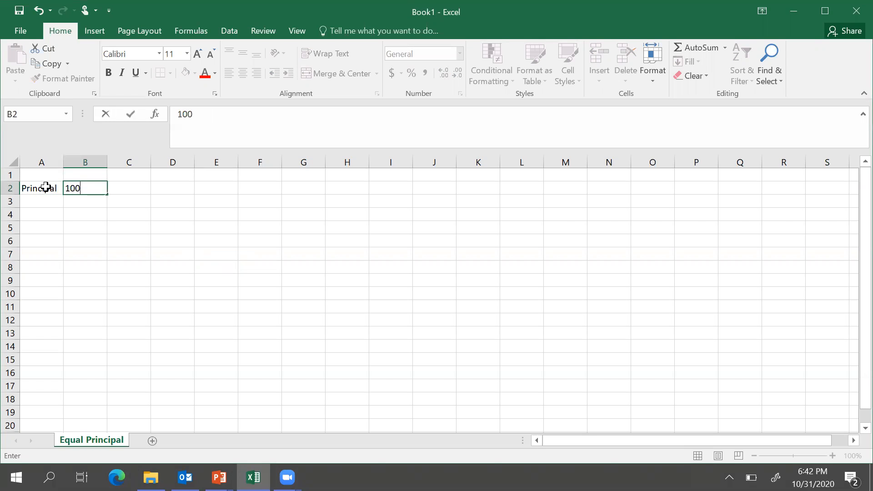
pyautogui.write('000')
pyautogui.press('Return')
# Fill row 3 with the label Interest, the rate 12% and the period Yearly
pyautogui.write('Interest')
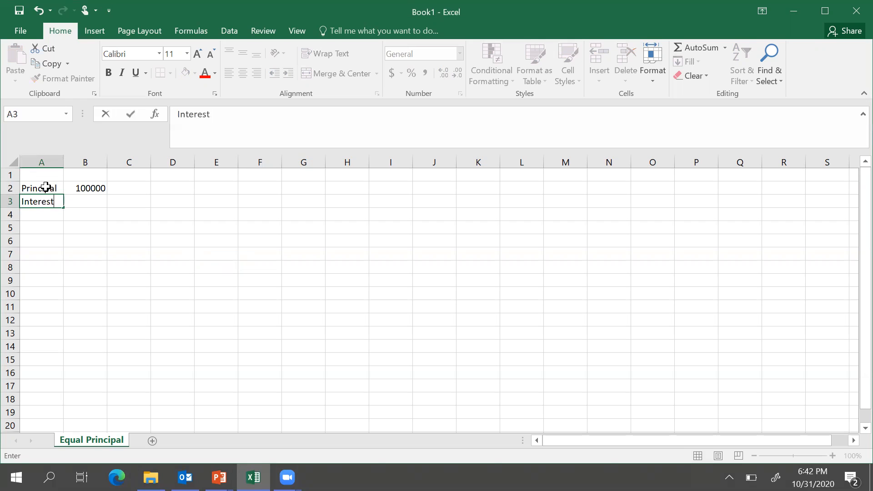
pyautogui.press('Tab')
pyautogui.write('12')
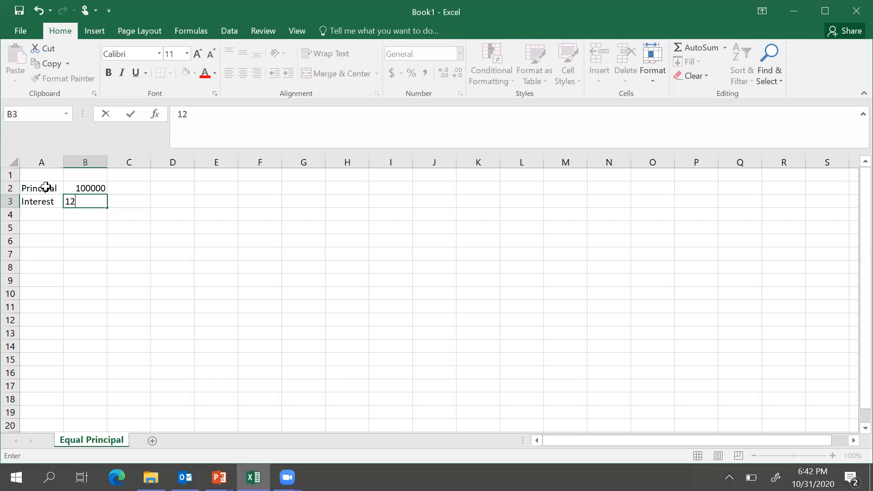
pyautogui.write('%')
pyautogui.press('Tab')
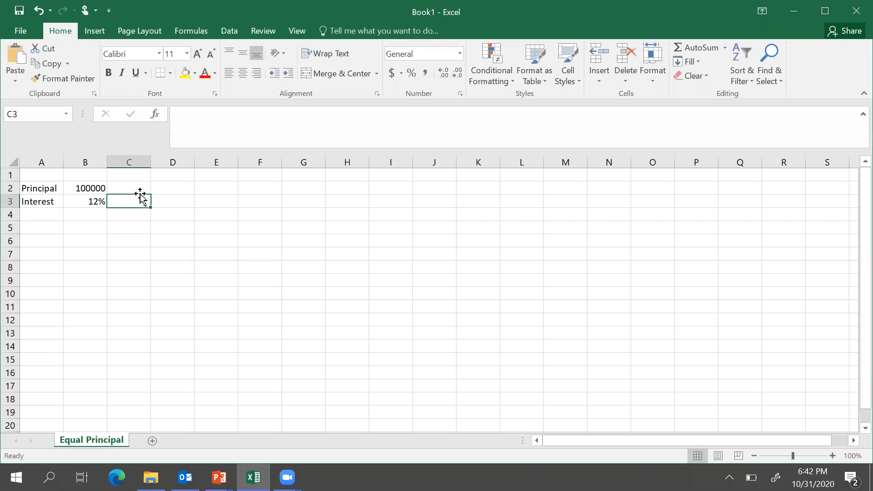
pyautogui.write('Yearly')
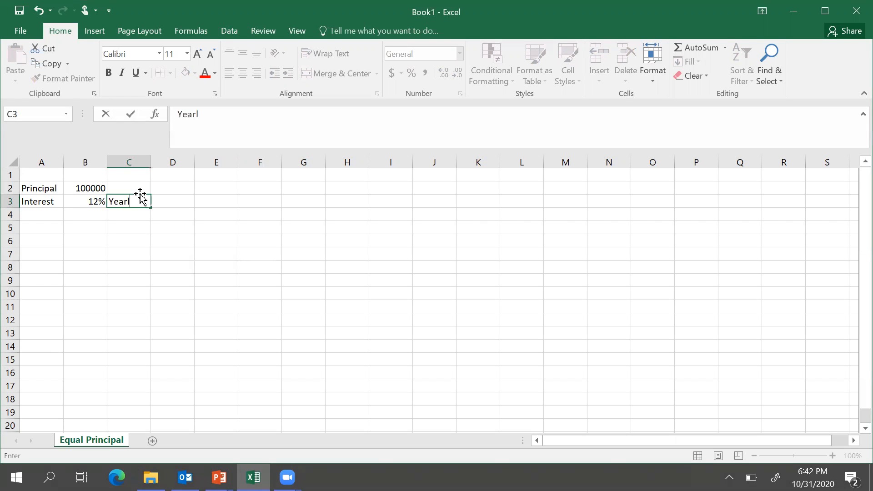
pyautogui.press('Return')
# Add an Interest row labelled Monthly in row 4, calculating the rate in B4 as =B3/12 in percent format
pyautogui.press('Left')
pyautogui.press('Left')
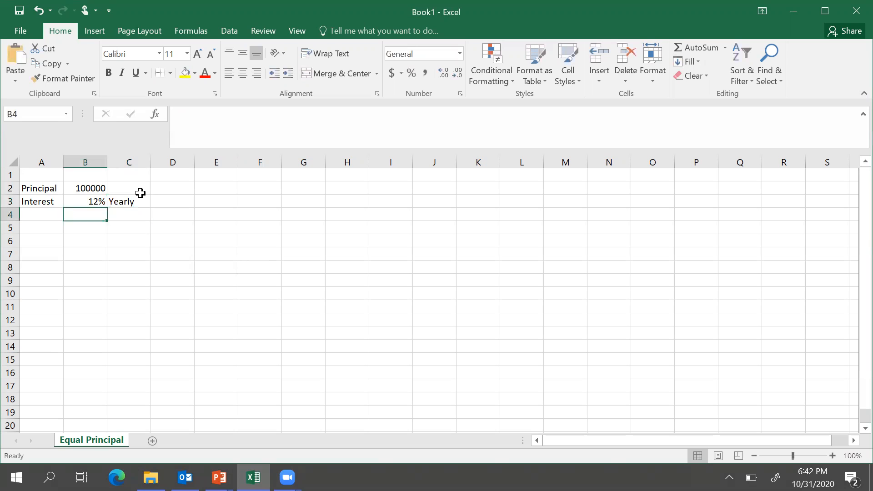
pyautogui.write('Interest')
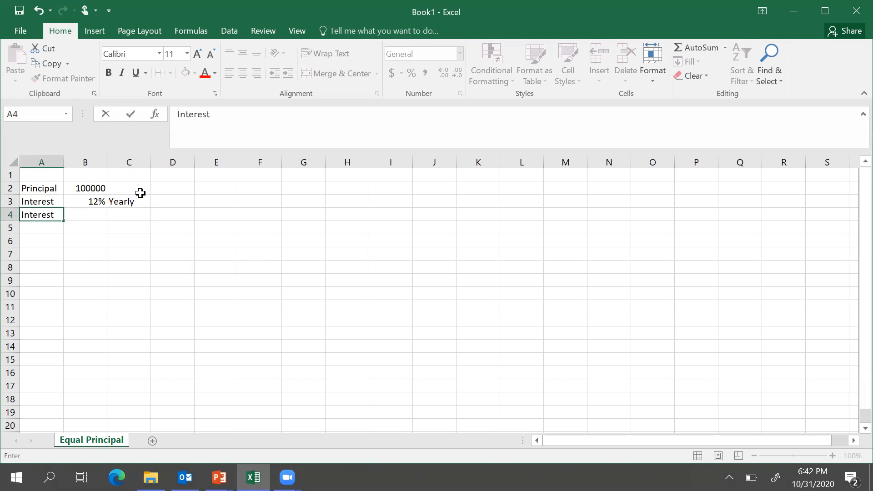
pyautogui.press('Tab')
pyautogui.write('=')
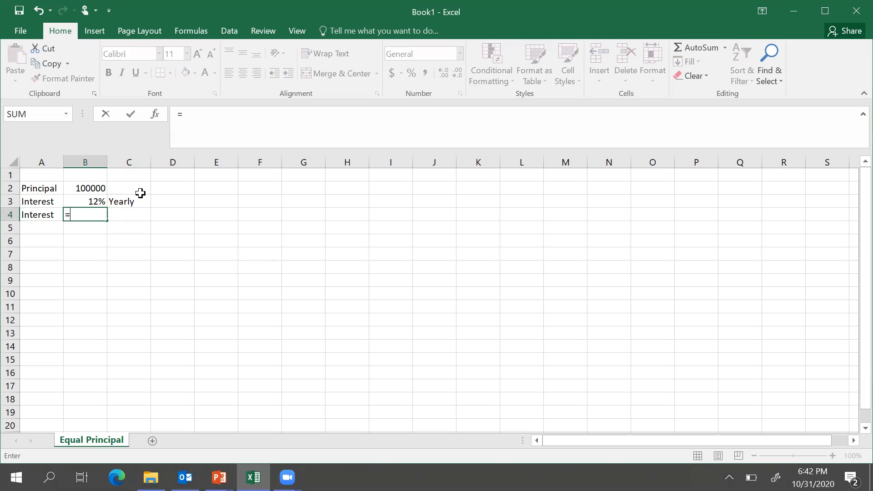
pyautogui.click(104, 199)
pyautogui.write('/12')
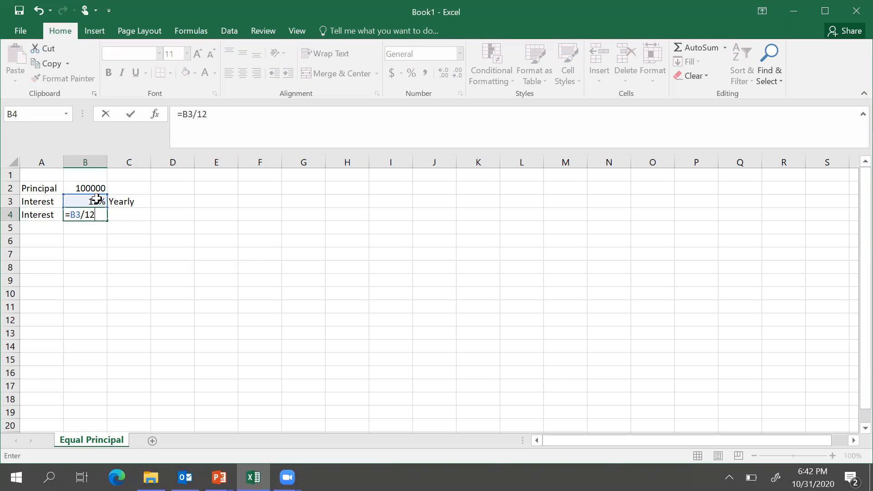
pyautogui.press('Tab')
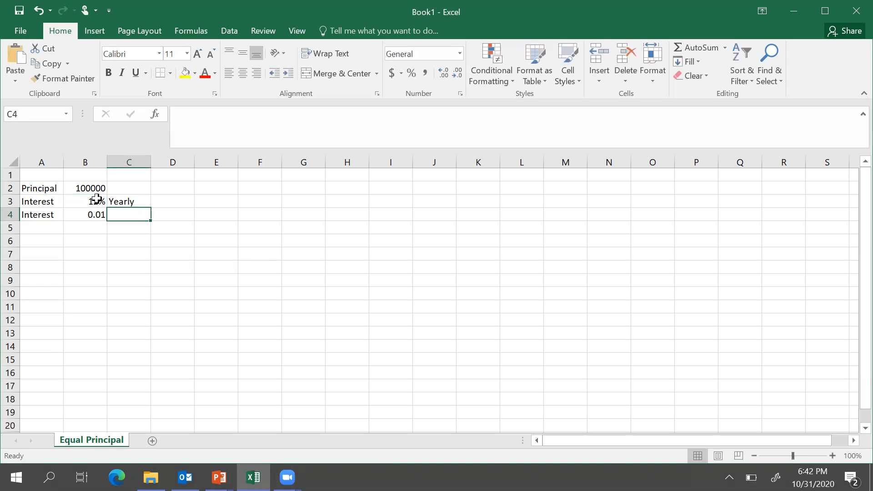
pyautogui.write('Monthly')
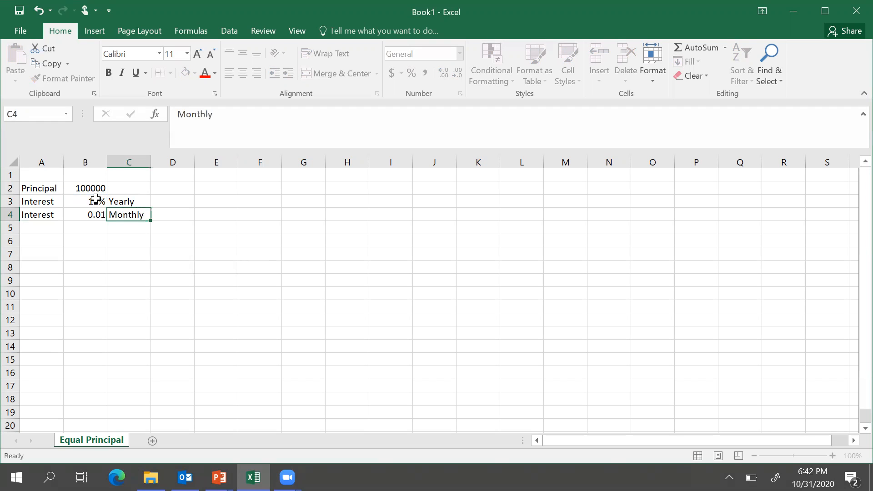
pyautogui.press('Left')
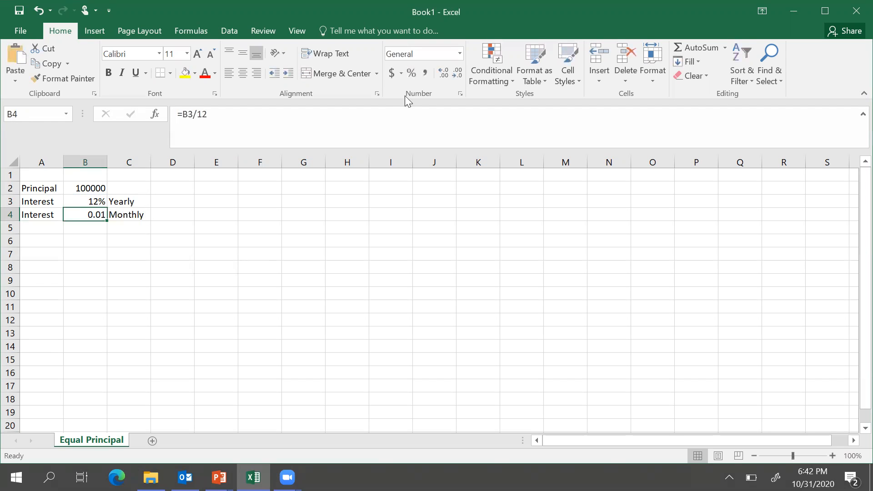
pyautogui.click(412, 71)
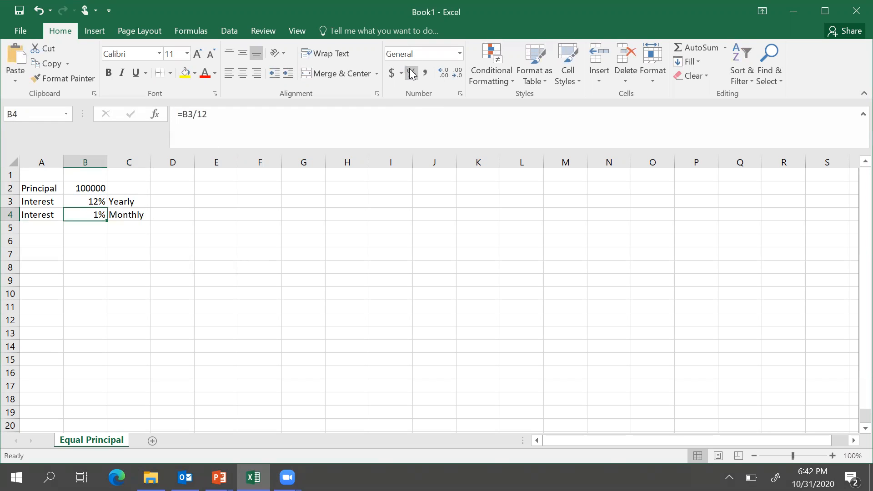
# Fill row 5 with the label Tenure, the value 1 and the unit Yearly
pyautogui.click(36, 226)
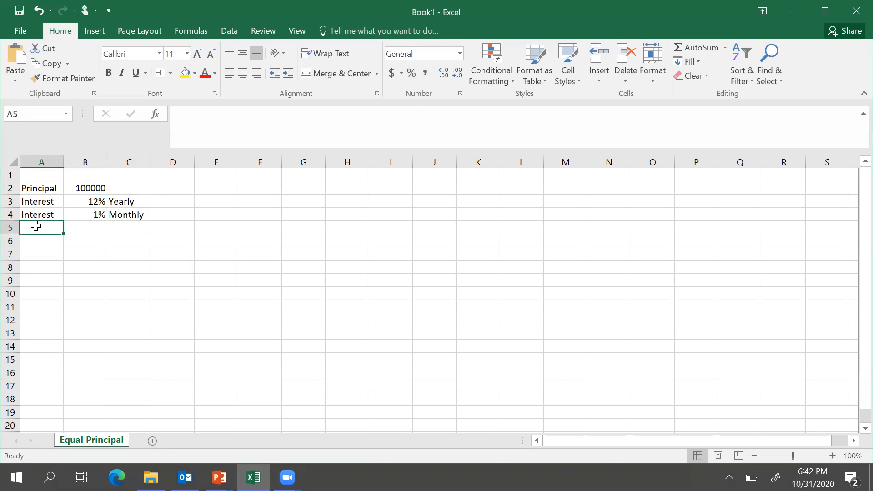
pyautogui.write('Tenure')
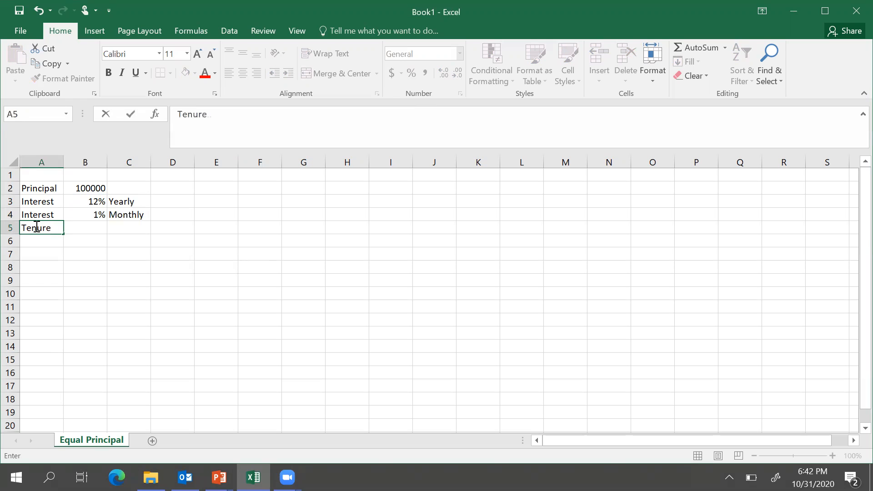
pyautogui.press('Tab')
pyautogui.write('1')
pyautogui.press('Tab')
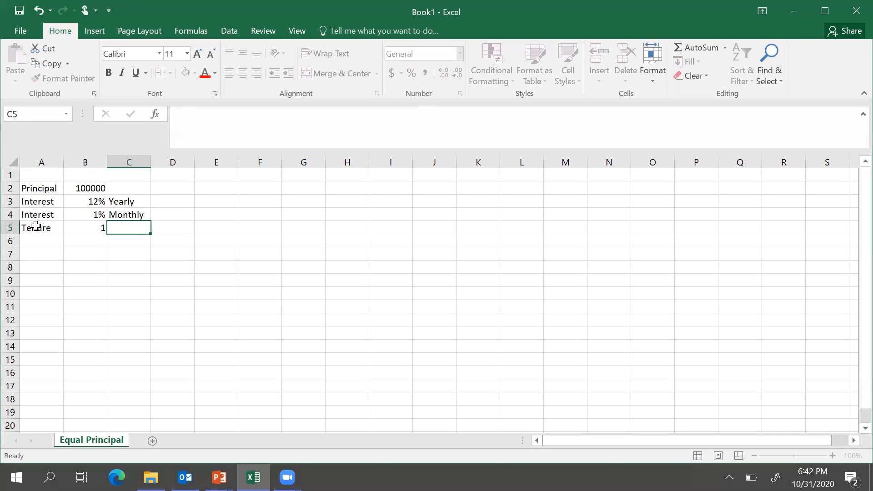
pyautogui.write('T')
pyautogui.press('BackSpace')
pyautogui.write('Yearly')
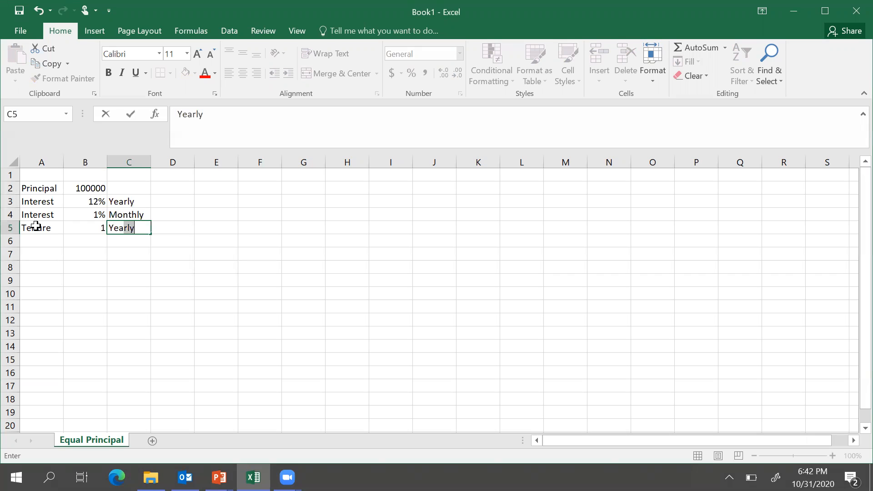
pyautogui.press('Return')
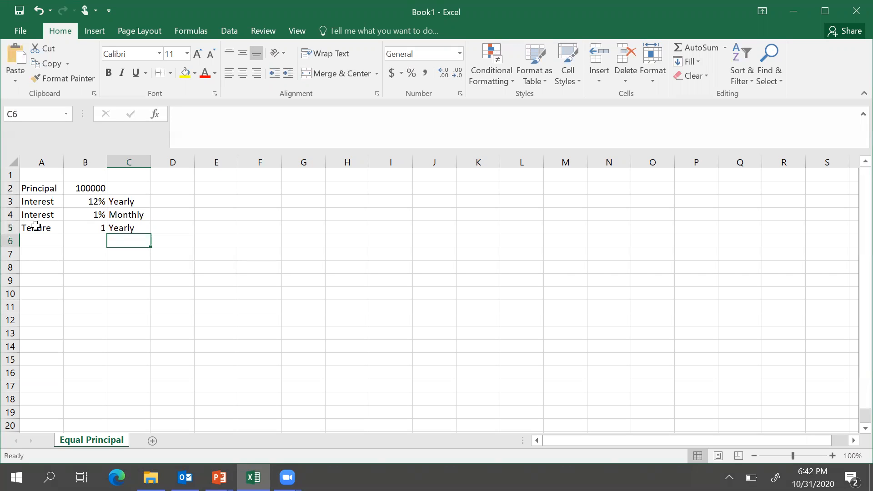
# Correct the tenure unit in C5 to Year
pyautogui.click(119, 224)
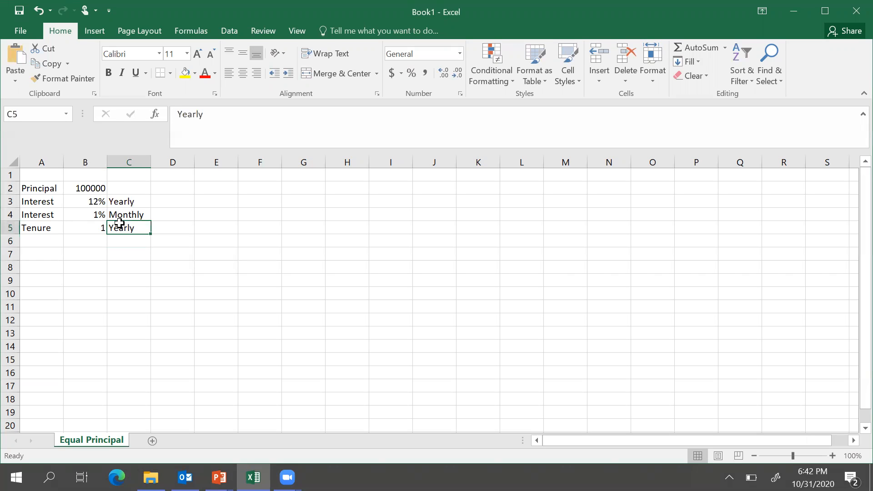
pyautogui.click(208, 115)
pyautogui.press('BackSpace')
pyautogui.press('BackSpace')
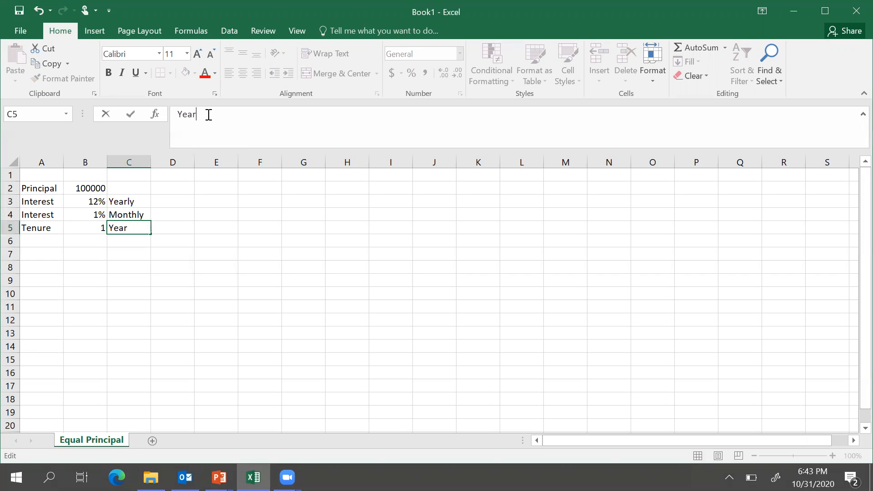
pyautogui.press('Return')
# Fill row 6 with a second Tenure entry of 12 and the unit Month
pyautogui.press('Left')
pyautogui.press('Left')
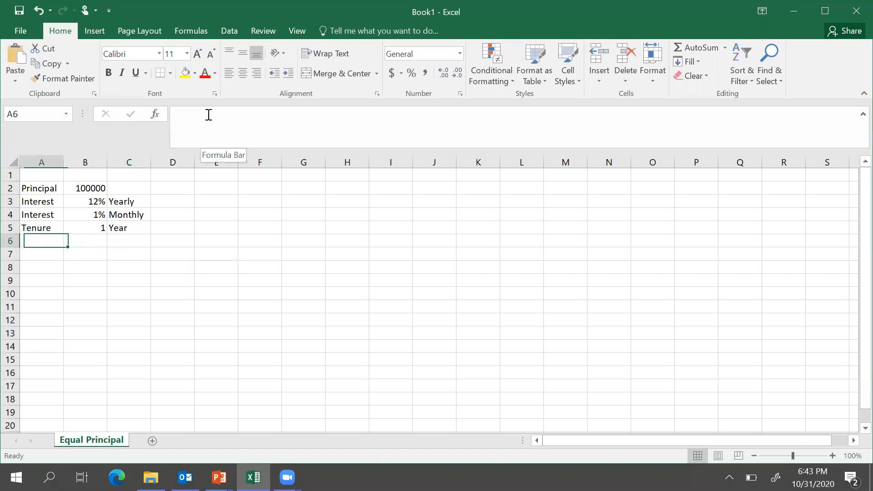
pyautogui.write('Tenure')
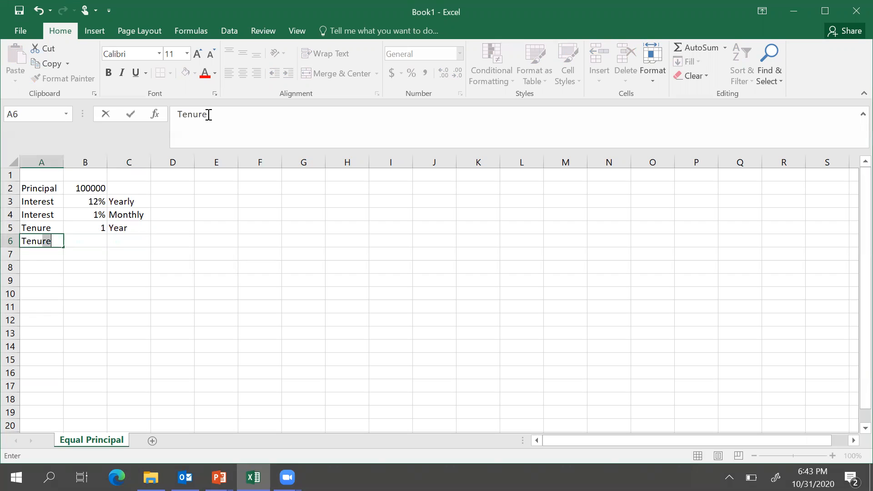
pyautogui.press('Tab')
pyautogui.write('12')
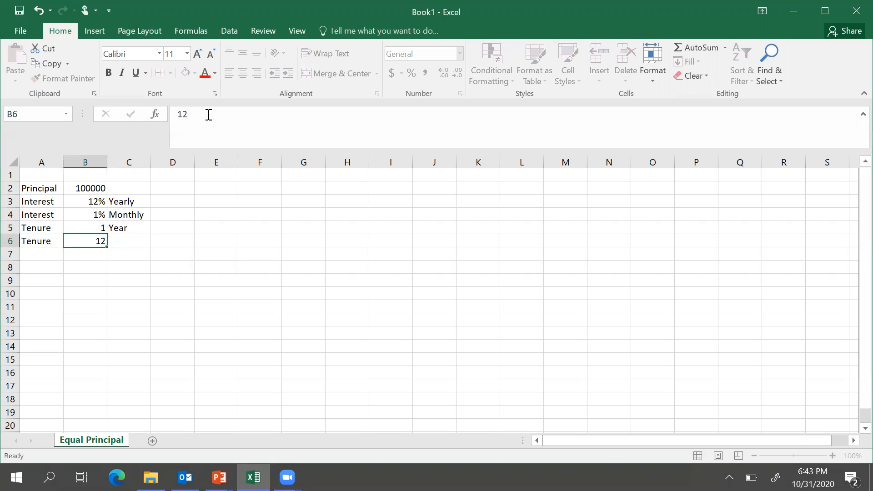
pyautogui.press('Tab')
pyautogui.write('Month')
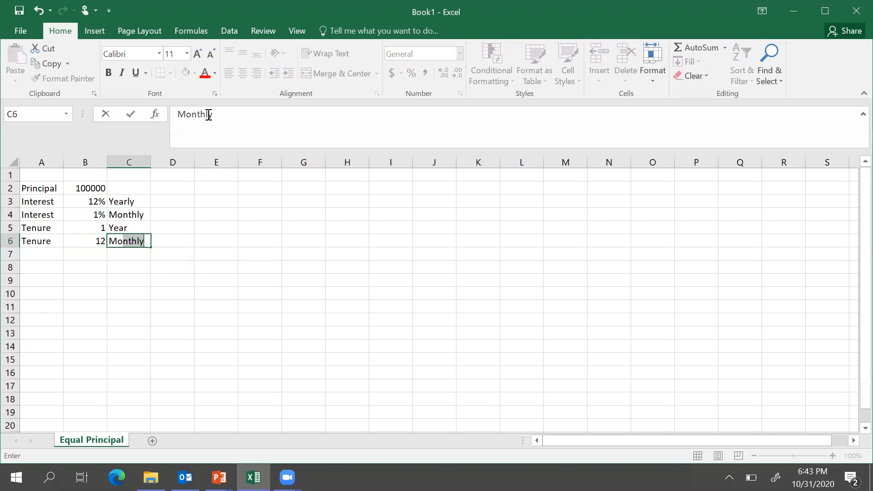
pyautogui.press('BackSpace')
pyautogui.press('Return')
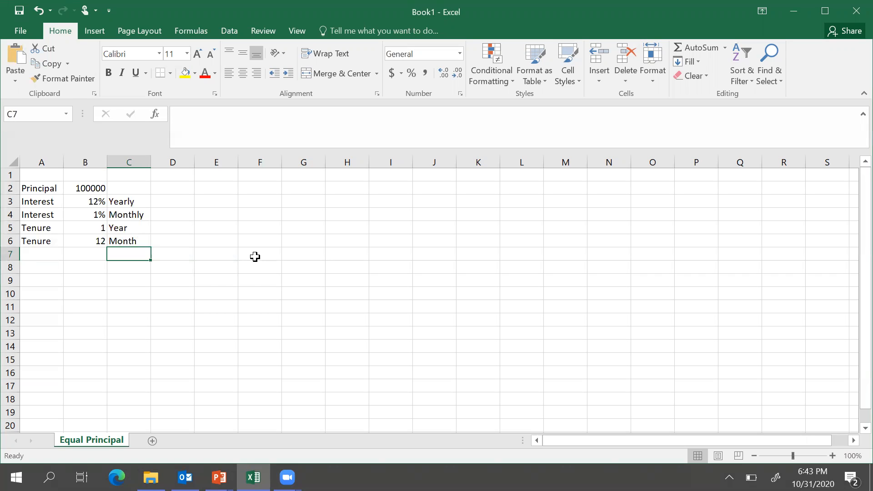
# Start a schedule column in E8 with the header Month and the numbers 1 to 4 below it
pyautogui.click(215, 265)
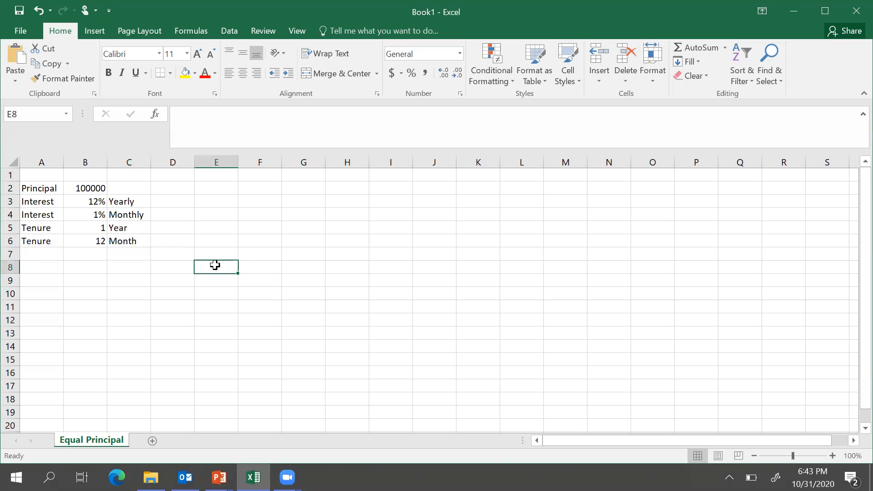
pyautogui.write('Month')
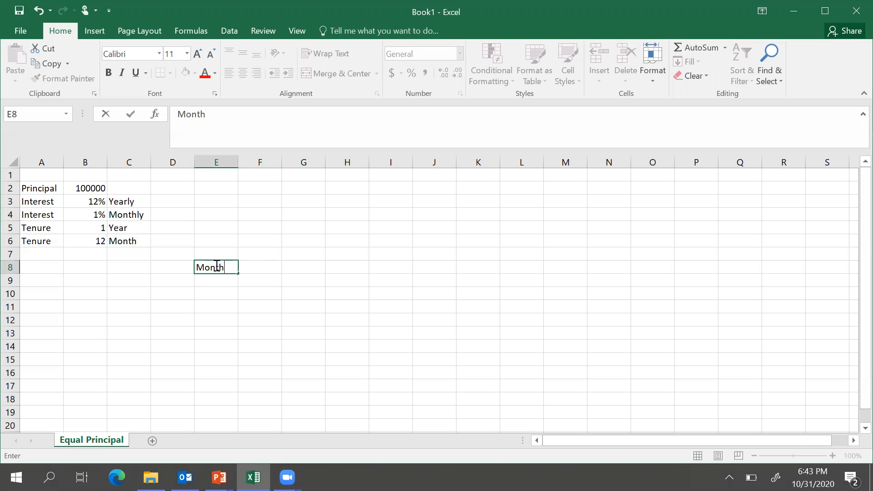
pyautogui.press('Return')
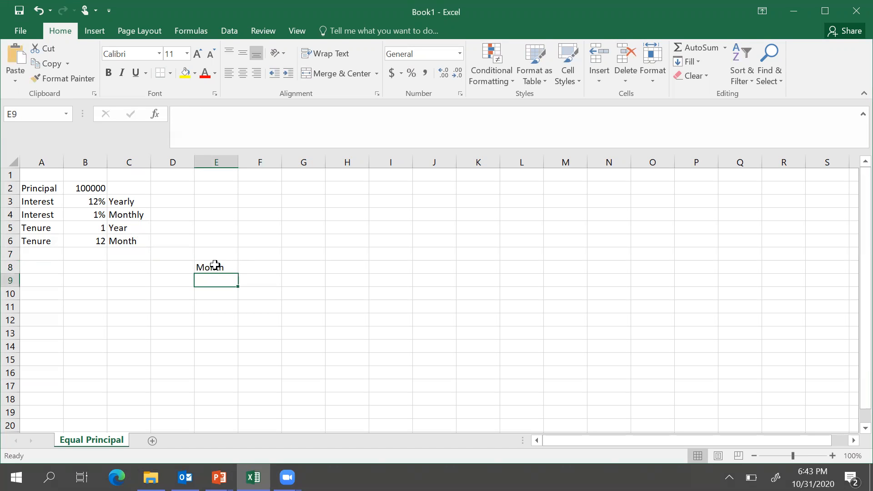
pyautogui.write('1')
pyautogui.press('Return')
pyautogui.write('2')
pyautogui.press('Return')
pyautogui.write('3')
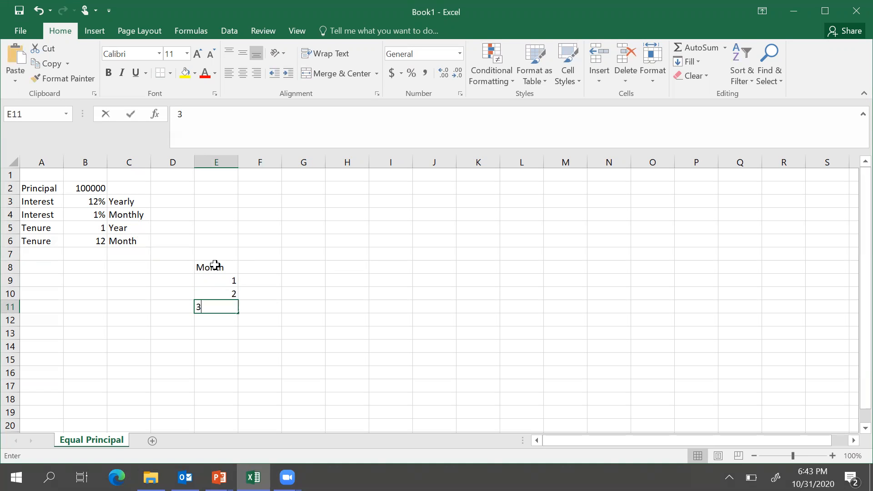
pyautogui.press('Return')
pyautogui.write('4')
pyautogui.click(248, 284)
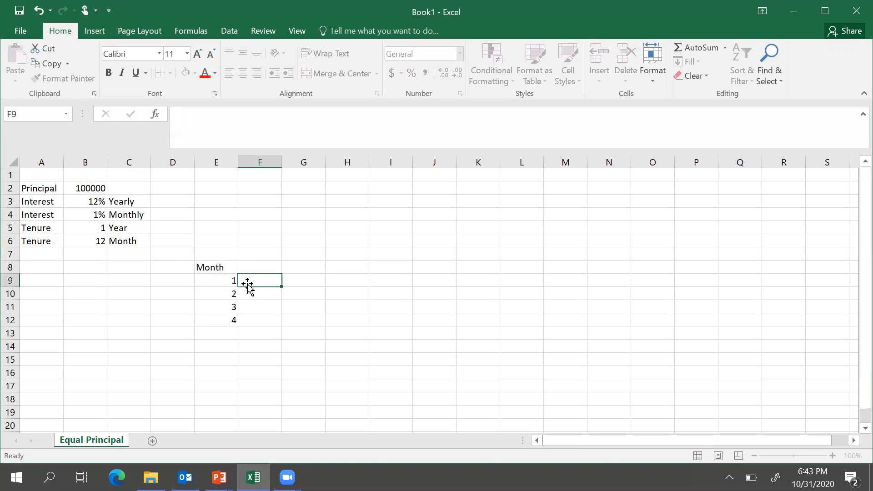
# Extend the month number series down to 12 in E20 and narrow column E slightly
pyautogui.moveTo(230, 278); pyautogui.dragTo(234, 425)
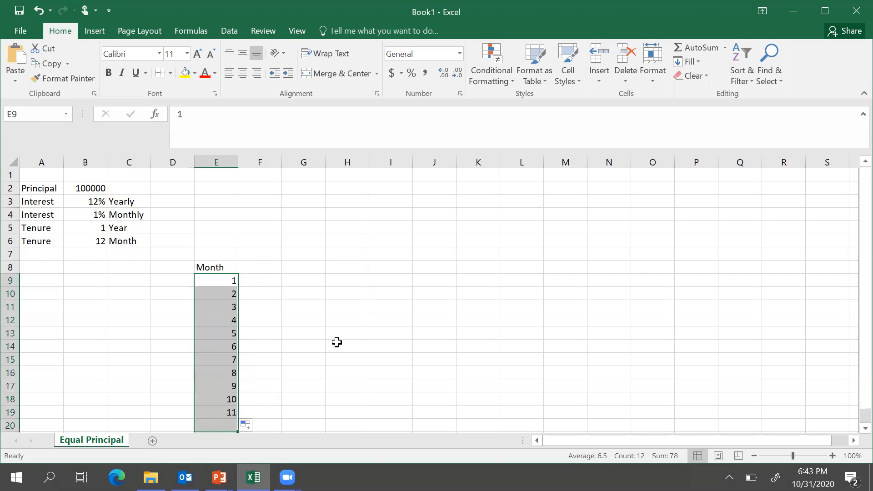
pyautogui.click(337, 342)
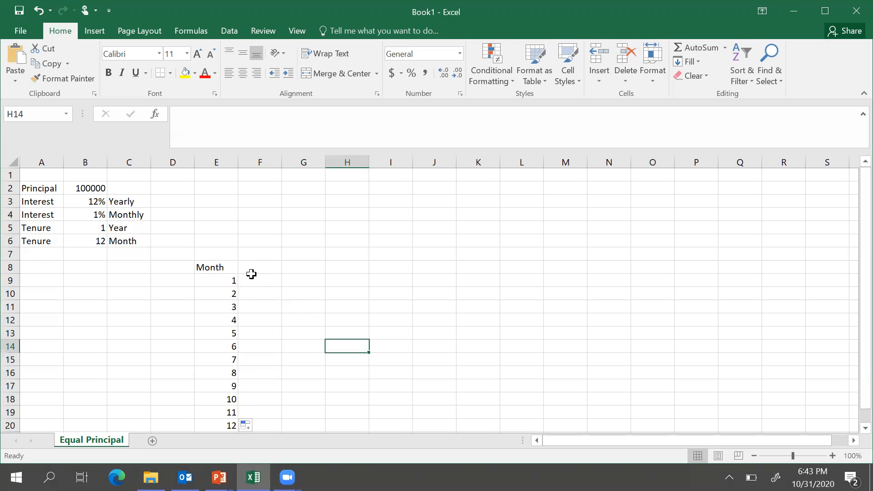
pyautogui.moveTo(236, 164); pyautogui.dragTo(227, 164)
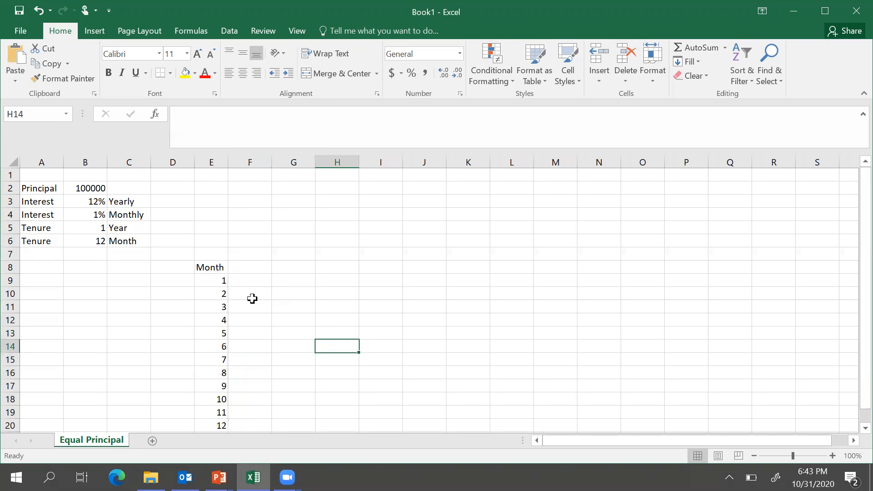
# Add the header Opening Principal in F8 and widen column F to fit it
pyautogui.click(245, 267)
pyautogui.write('Open')
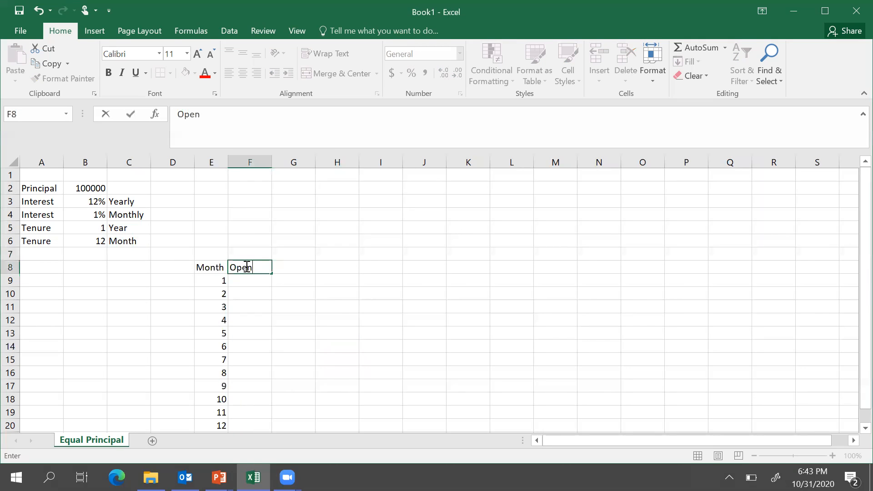
pyautogui.write('ing Principal')
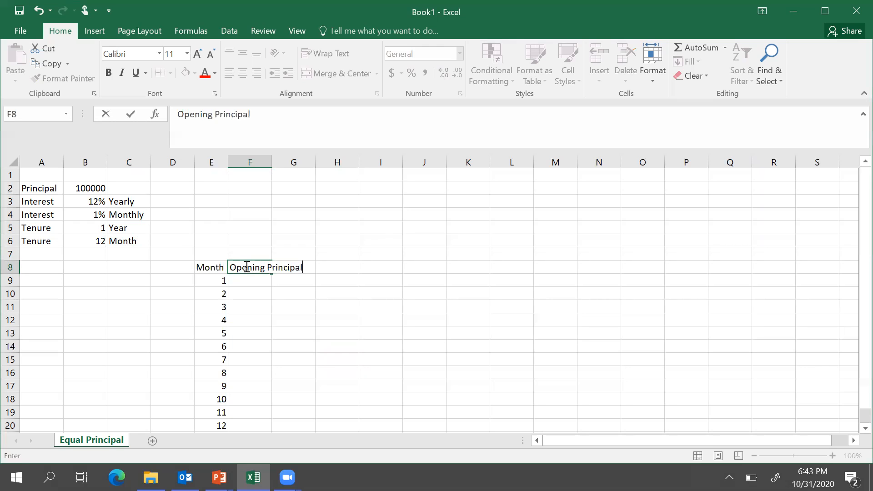
pyautogui.click(412, 291)
pyautogui.moveTo(271, 163); pyautogui.dragTo(305, 157)
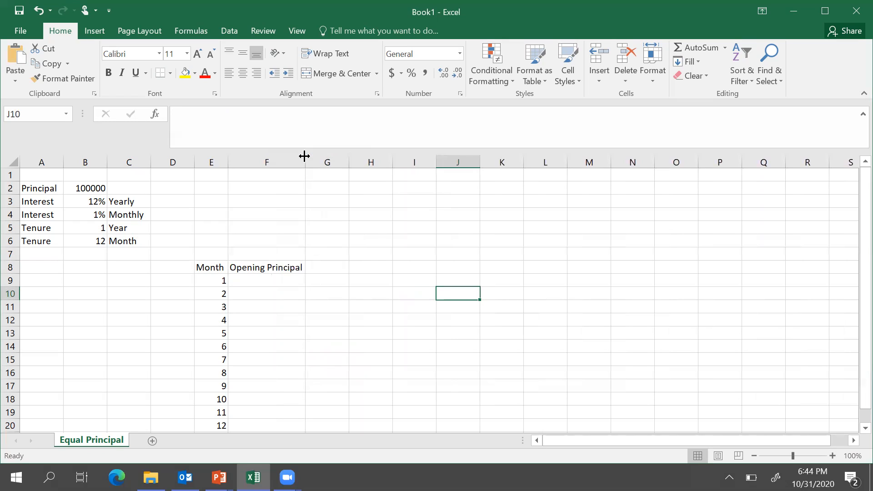
# Link the month 1 opening principal in F9 to the loan principal with the absolute reference =$B$2
pyautogui.click(269, 278)
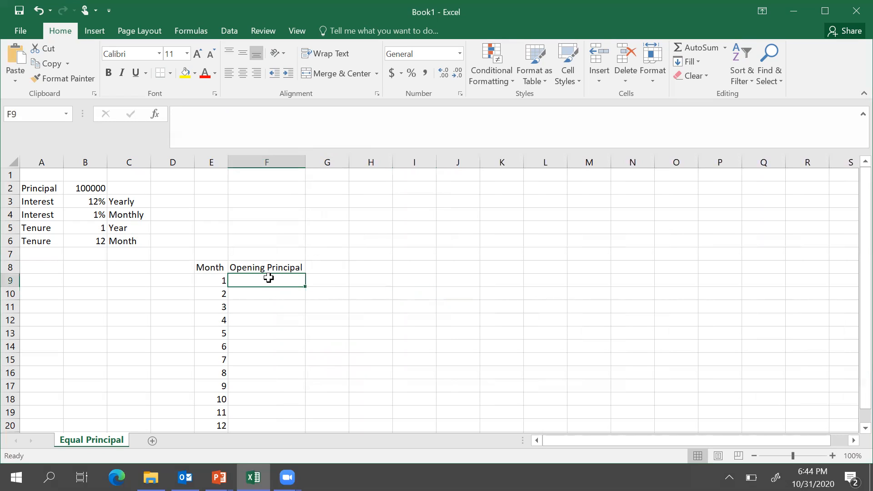
pyautogui.write('=')
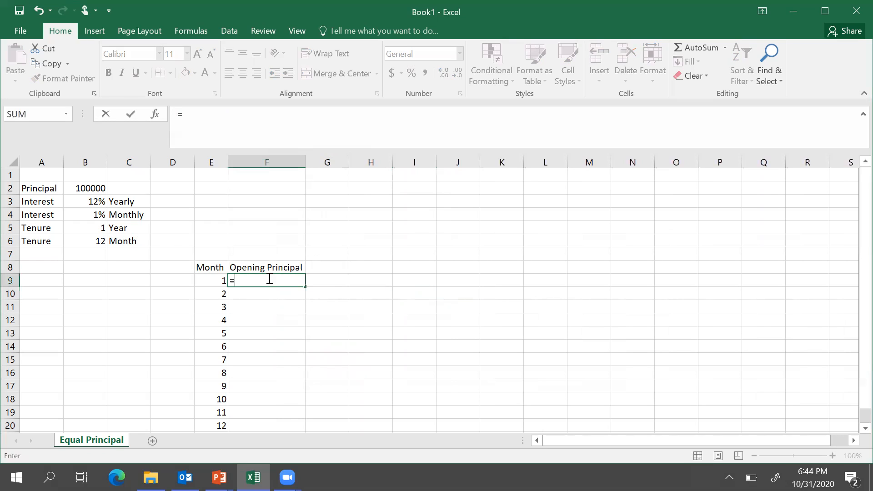
pyautogui.click(89, 186)
pyautogui.press('Return')
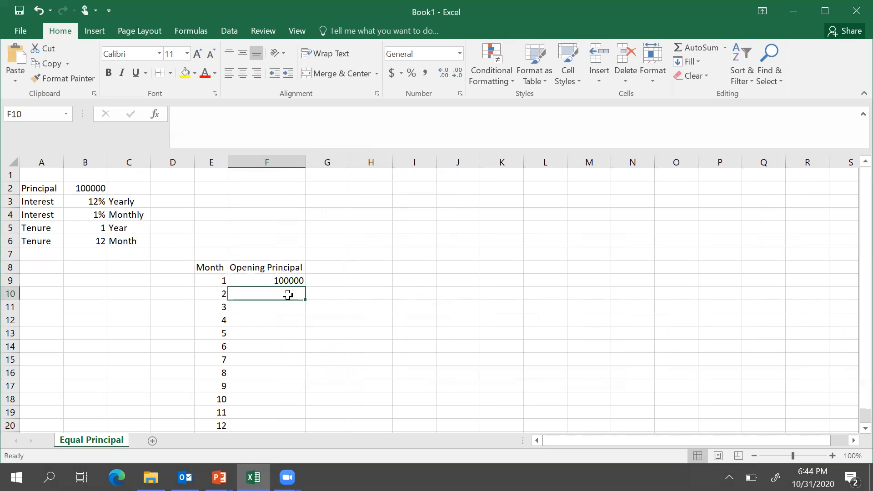
pyautogui.click(279, 279)
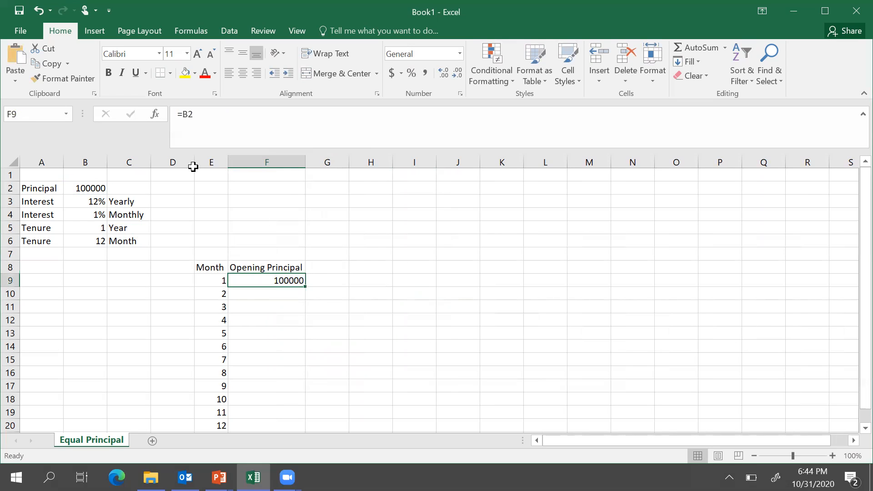
pyautogui.click(184, 114)
pyautogui.write('$B')
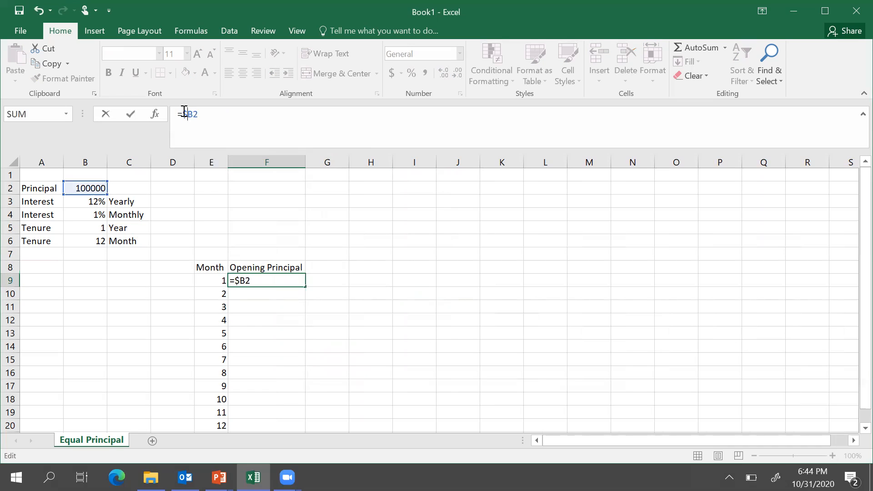
pyautogui.write('$')
pyautogui.press('Return')
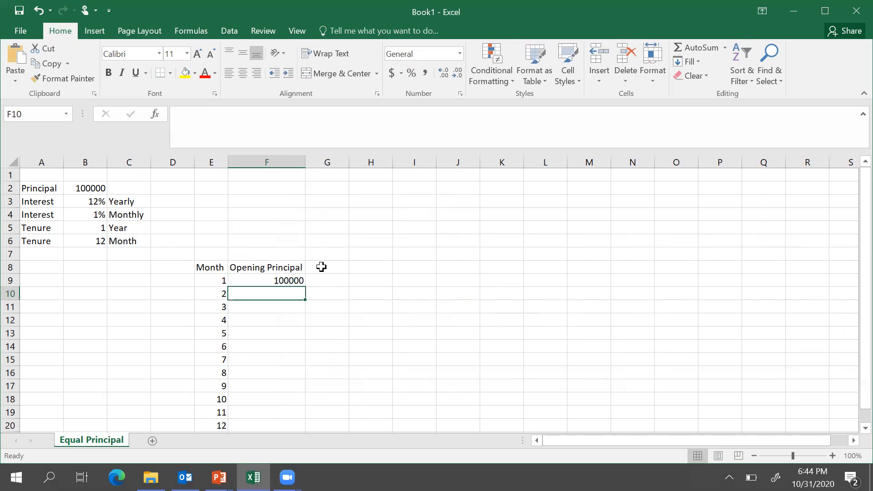
# Add the header Intallment in G8 and widen column G slightly to fit it
pyautogui.click(321, 267)
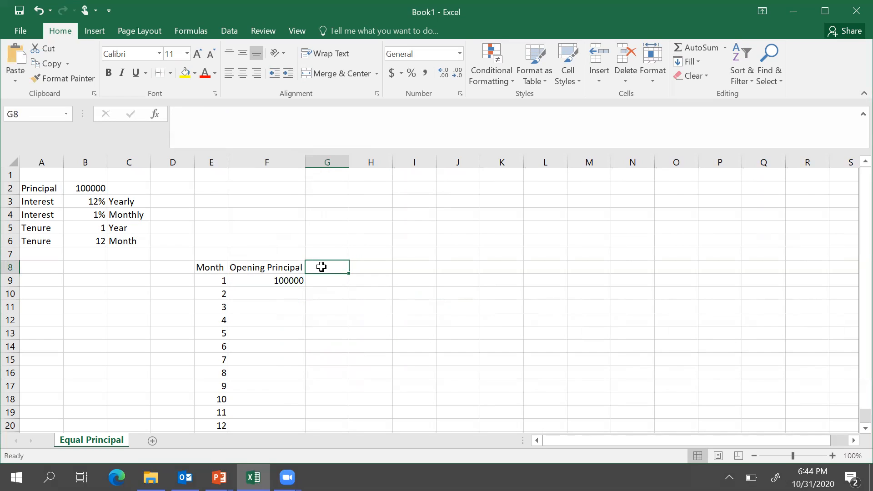
pyautogui.write('Inta')
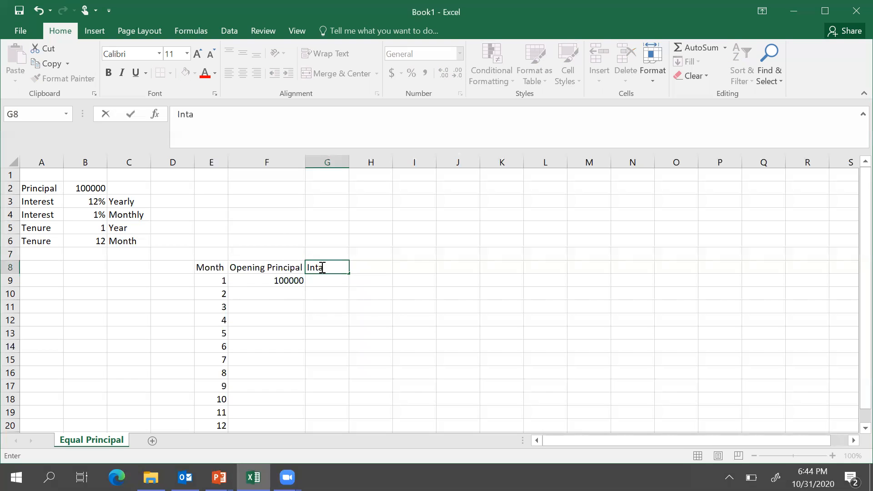
pyautogui.write('lment')
pyautogui.click(325, 267)
pyautogui.write('l')
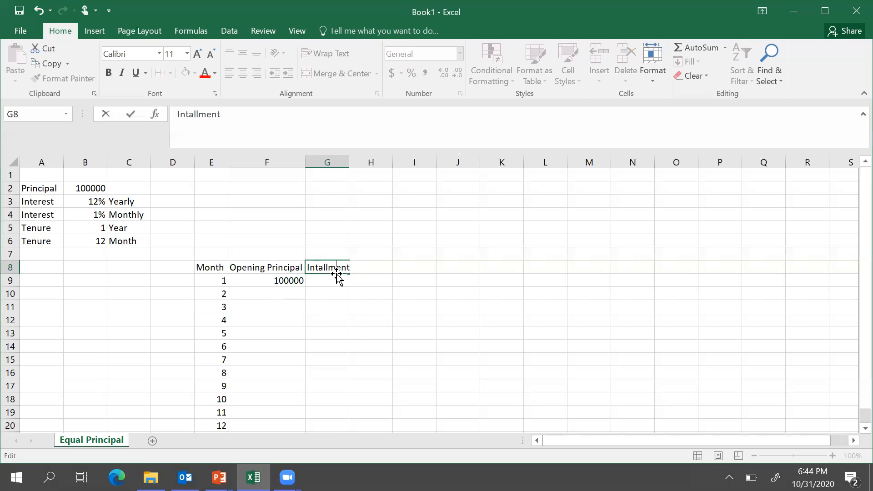
pyautogui.click(406, 279)
pyautogui.moveTo(347, 162); pyautogui.dragTo(354, 163)
# Add the header Int Component in H8 and widen column H to fit it
pyautogui.click(365, 265)
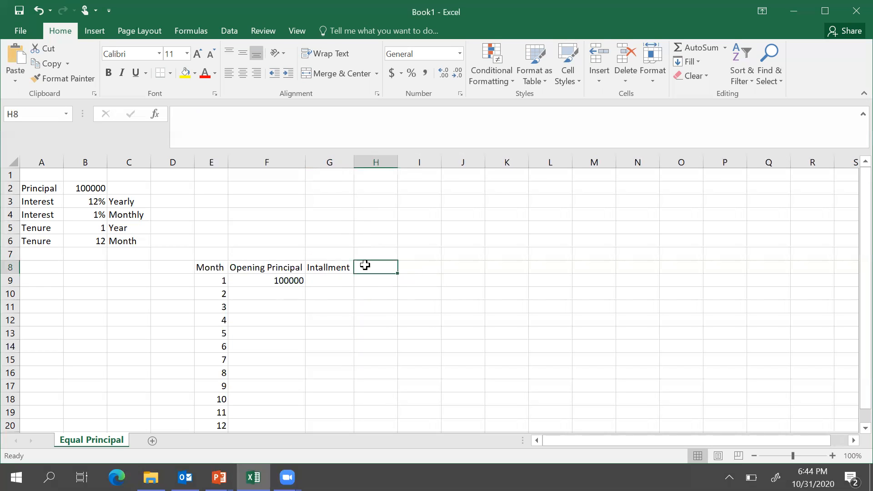
pyautogui.write('Int')
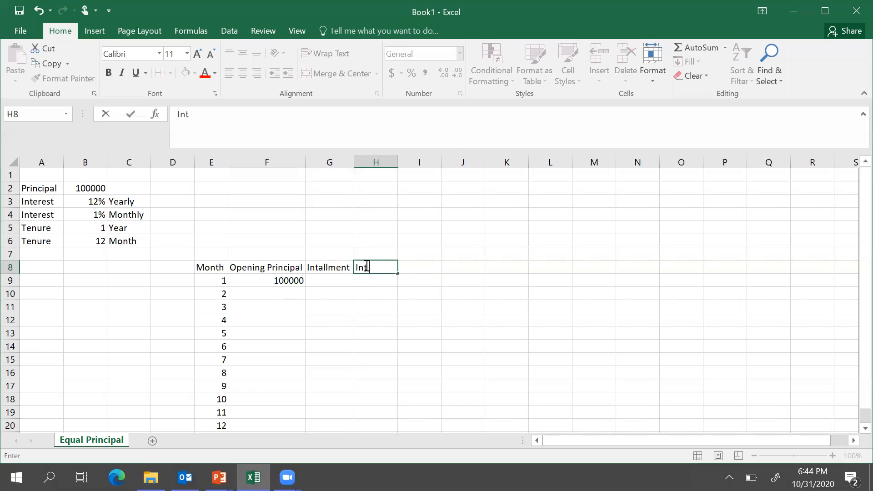
pyautogui.write(' Component')
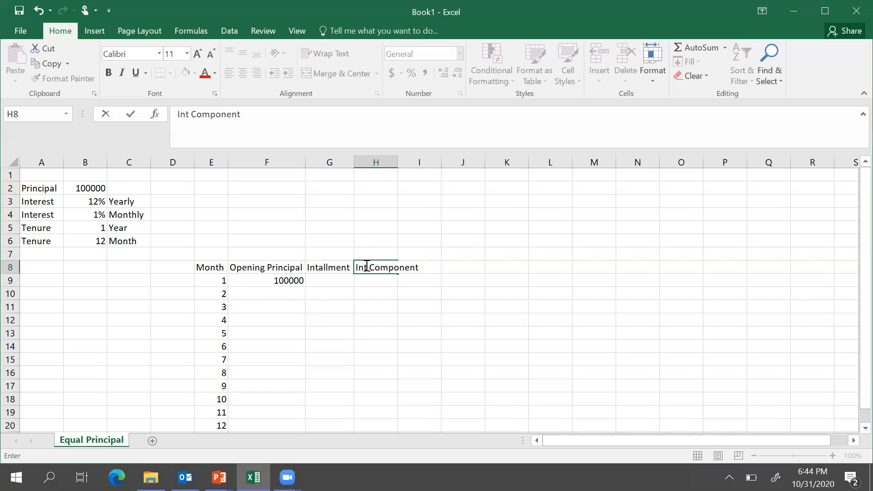
pyautogui.click(460, 268)
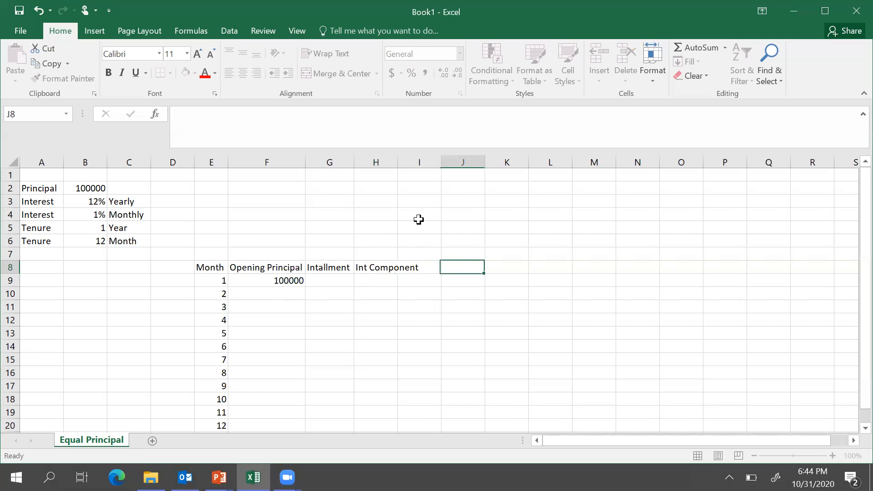
pyautogui.moveTo(398, 162); pyautogui.dragTo(426, 162)
# Add the header Princp Component in I8 and widen column I to fit it
pyautogui.click(436, 267)
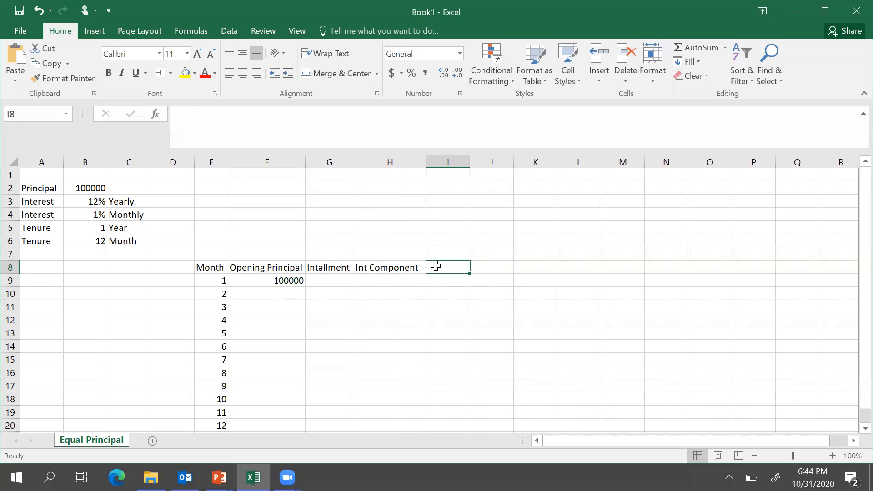
pyautogui.write('Princ')
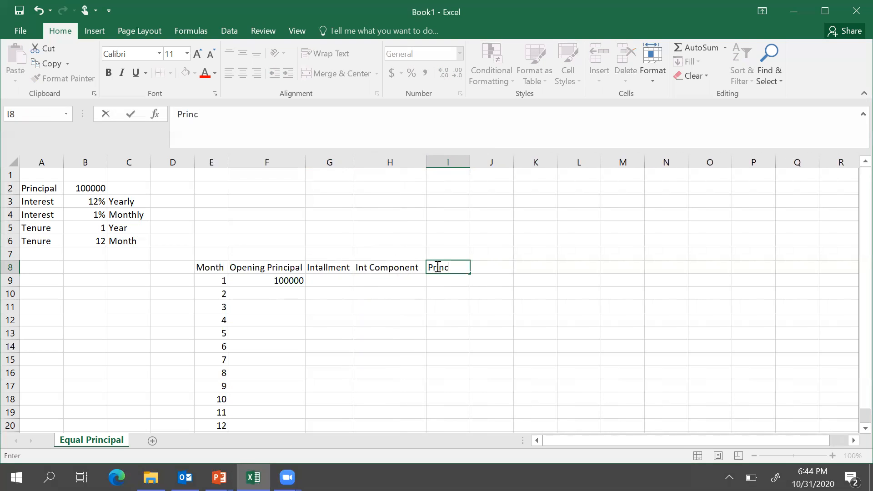
pyautogui.write('p')
pyautogui.write('.')
pyautogui.press('BackSpace')
pyautogui.write('C')
pyautogui.press('BackSpace')
pyautogui.press('BackSpace')
pyautogui.write('omponen')
pyautogui.click(589, 305)
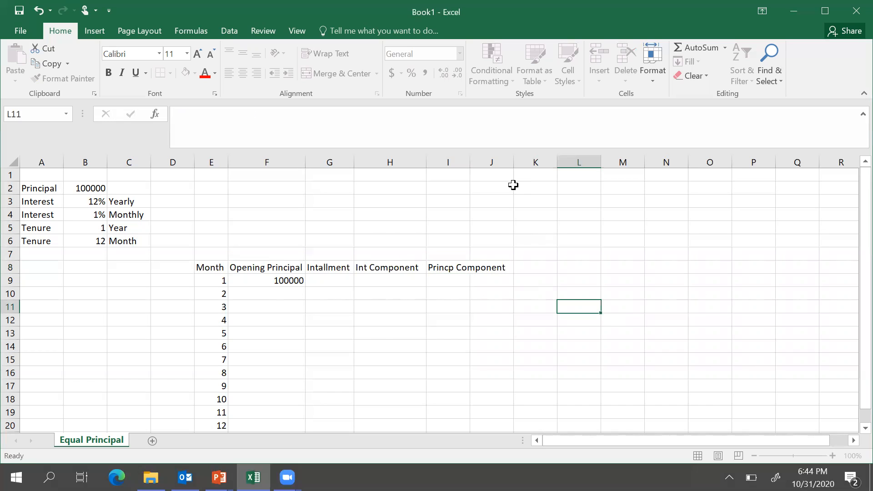
pyautogui.moveTo(474, 159); pyautogui.dragTo(514, 159)
# Add the header Closing Principal in J8
pyautogui.click(526, 275)
pyautogui.click(528, 266)
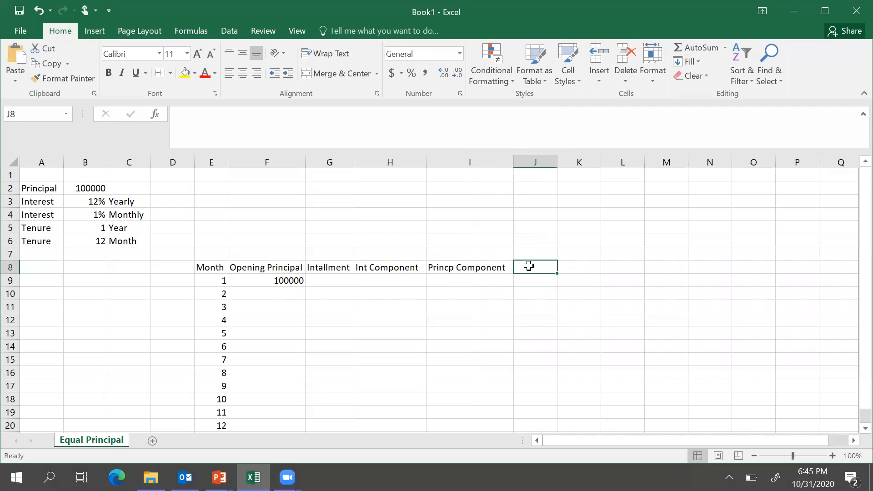
pyautogui.write('Closing')
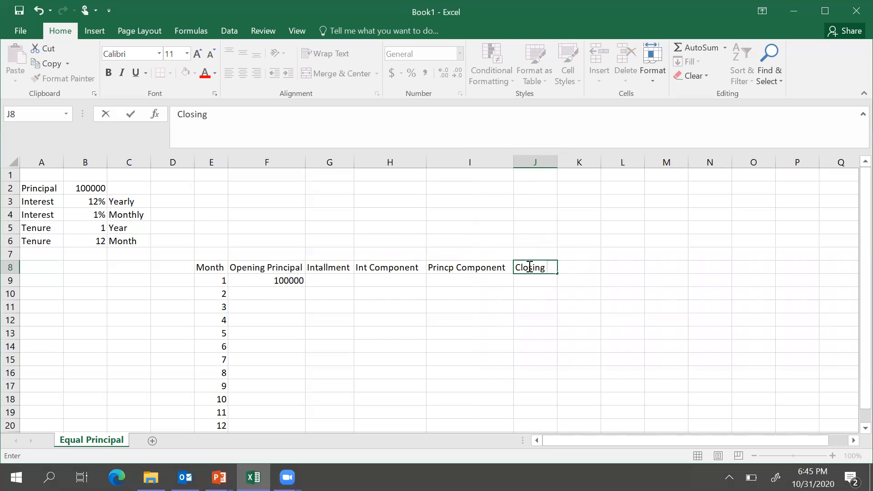
pyautogui.write('Principal')
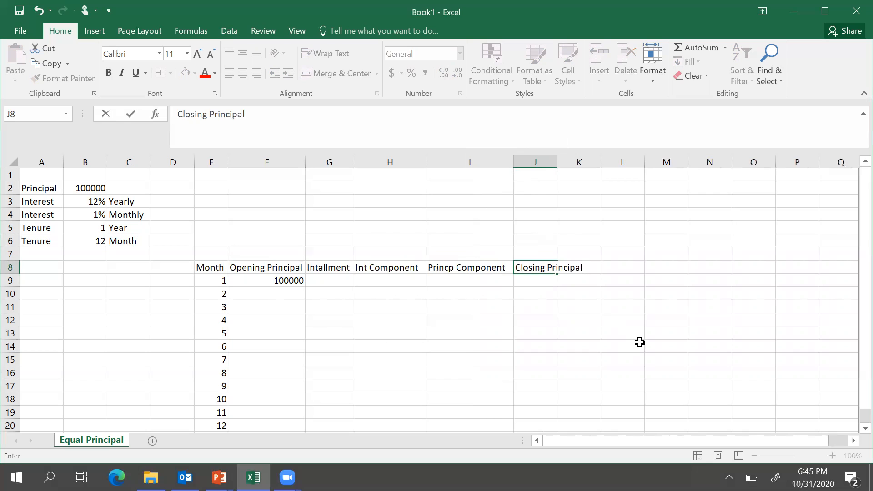
pyautogui.click(637, 345)
pyautogui.click(865, 429)
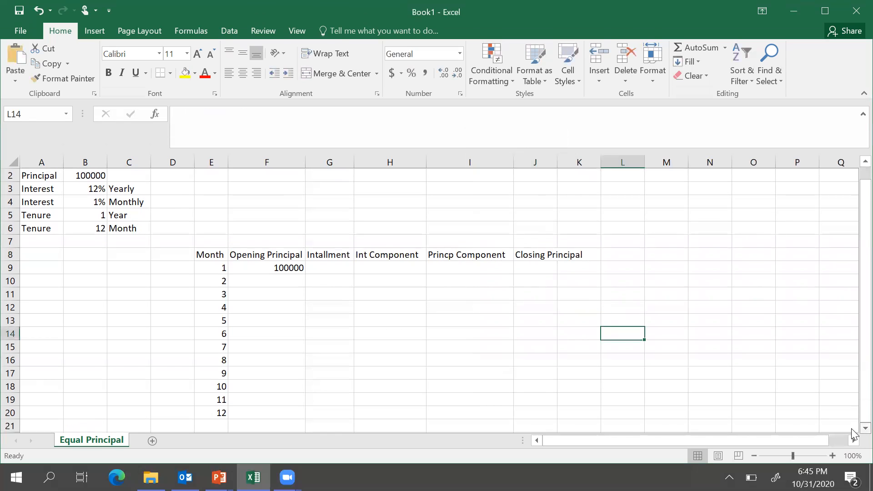
pyautogui.click(865, 429)
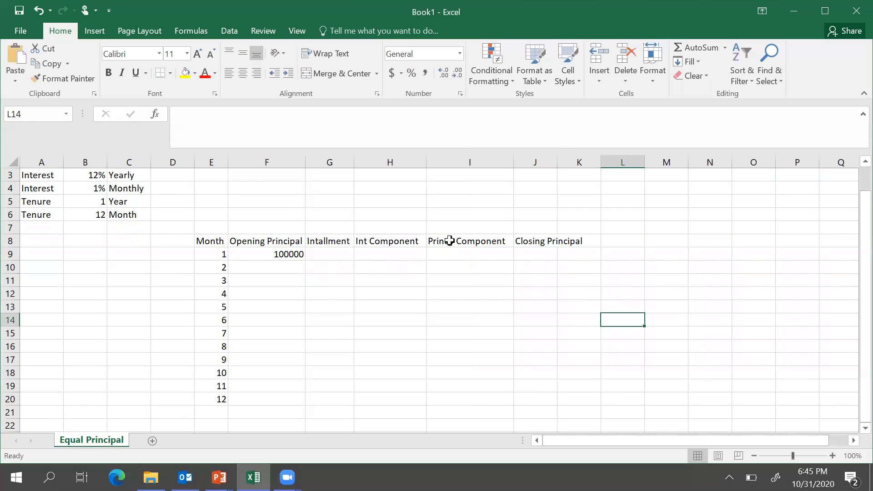
pyautogui.click(331, 253)
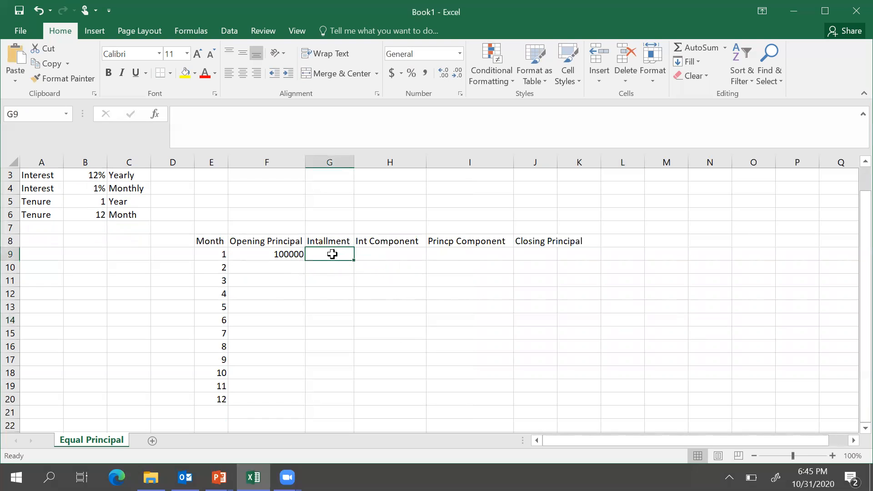
pyautogui.click(383, 250)
pyautogui.click(451, 249)
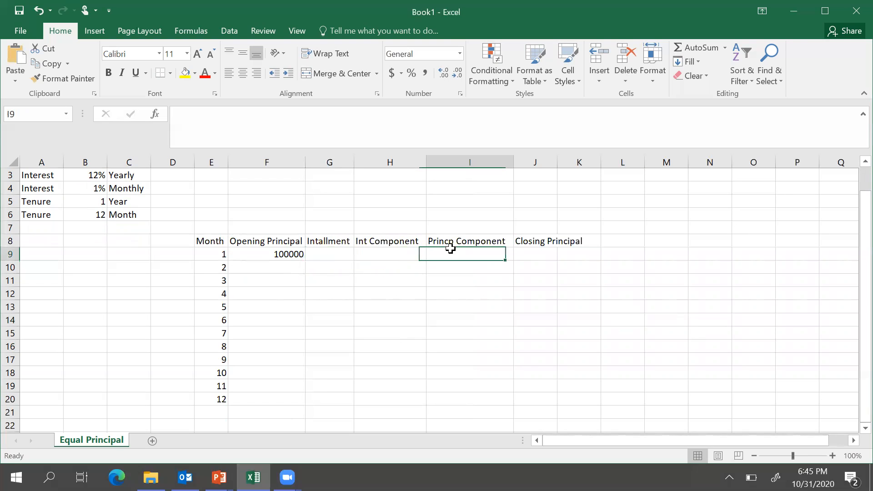
pyautogui.click(394, 248)
# Calculate the month 1 principal component in I9 with the formula =$B$2/12, keeping the principal reference absolute
pyautogui.click(445, 251)
pyautogui.moveTo(857, 241); pyautogui.dragTo(850, 221)
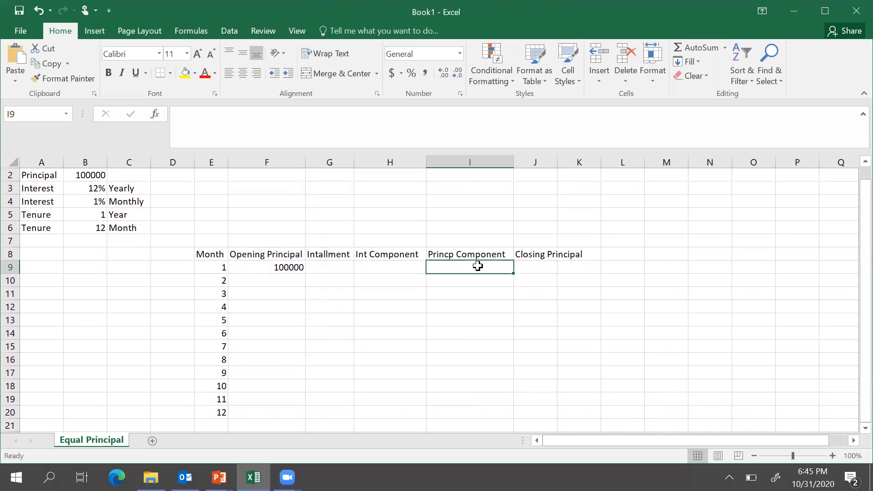
pyautogui.write('=')
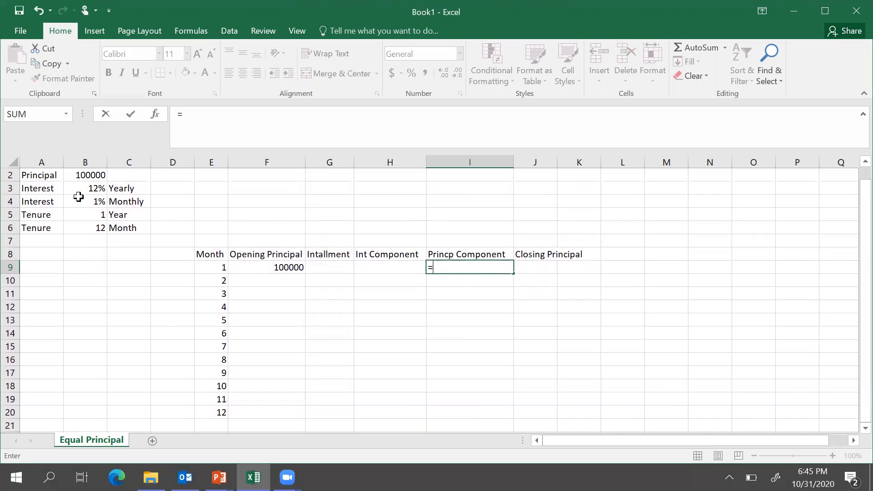
pyautogui.click(88, 174)
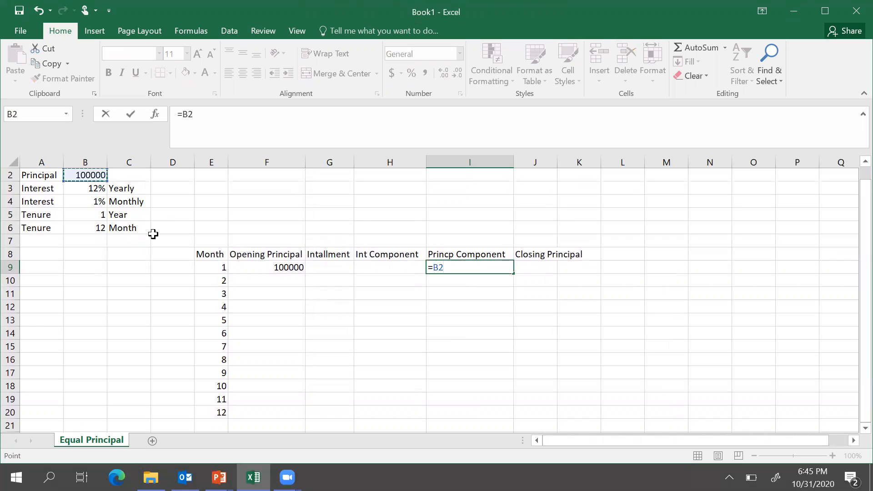
pyautogui.write('/12')
pyautogui.press('Return')
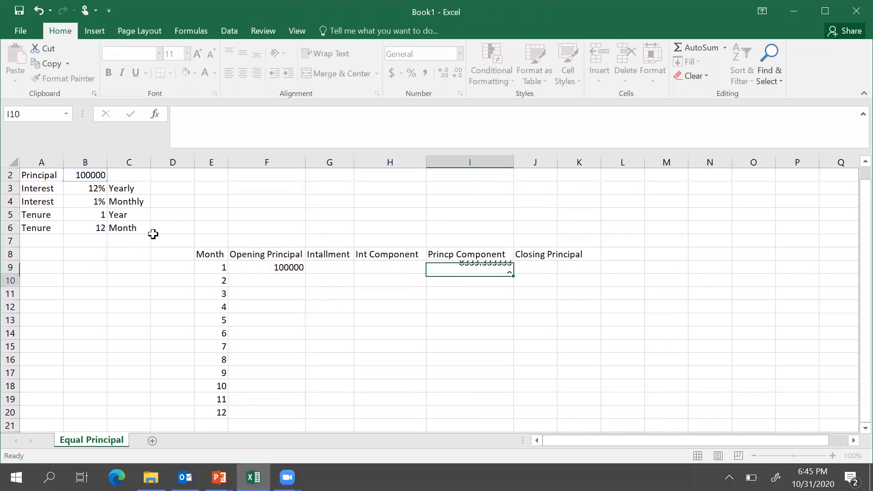
pyautogui.click(469, 267)
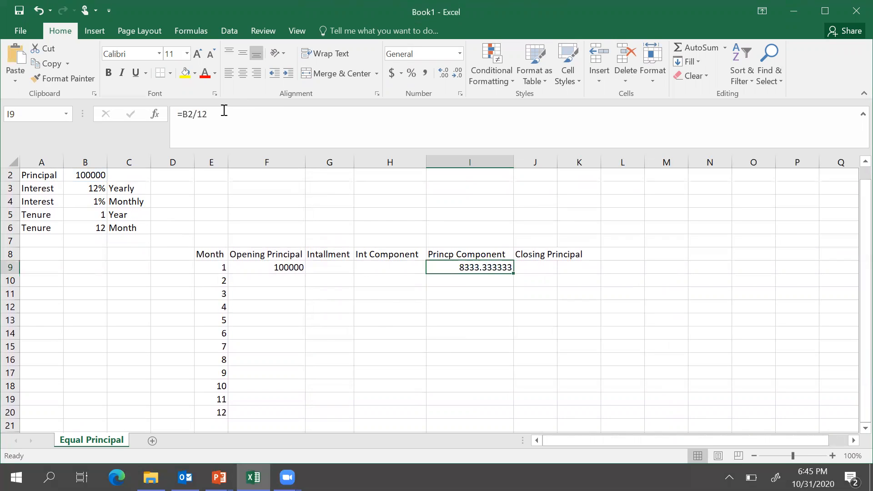
pyautogui.click(186, 116)
pyautogui.write('$')
pyautogui.press('Return')
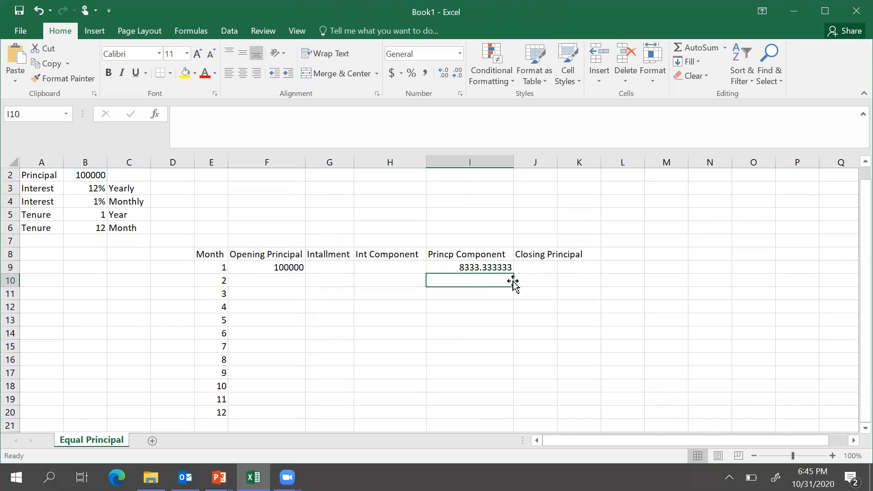
# Fill the month 1 principal component formula down through month 12 in I9:I20 and apply the Number format
pyautogui.click(482, 267)
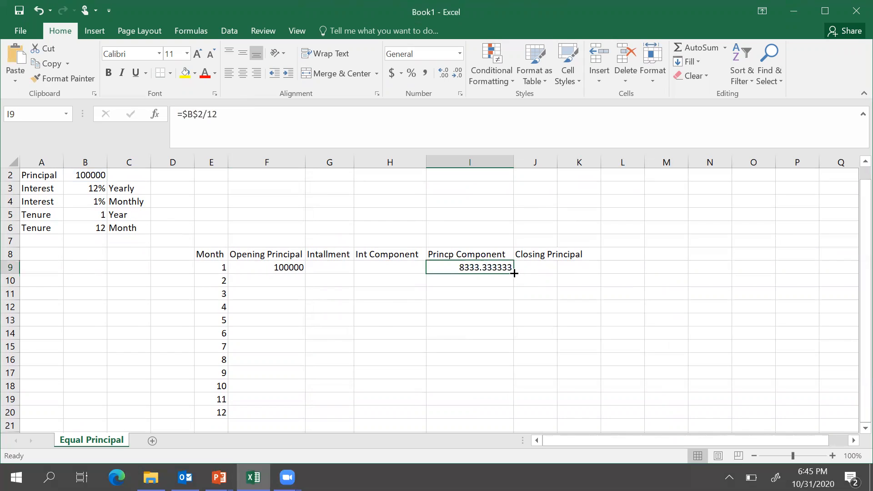
pyautogui.moveTo(514, 273); pyautogui.dragTo(514, 414)
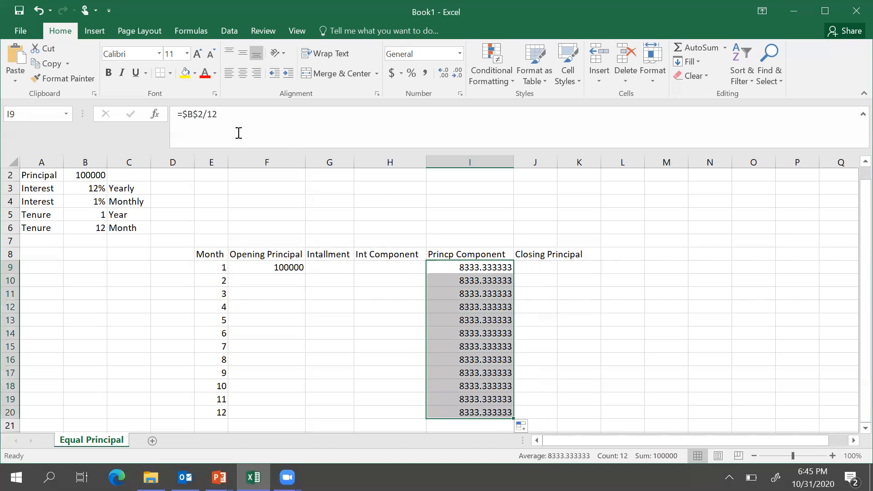
pyautogui.click(460, 53)
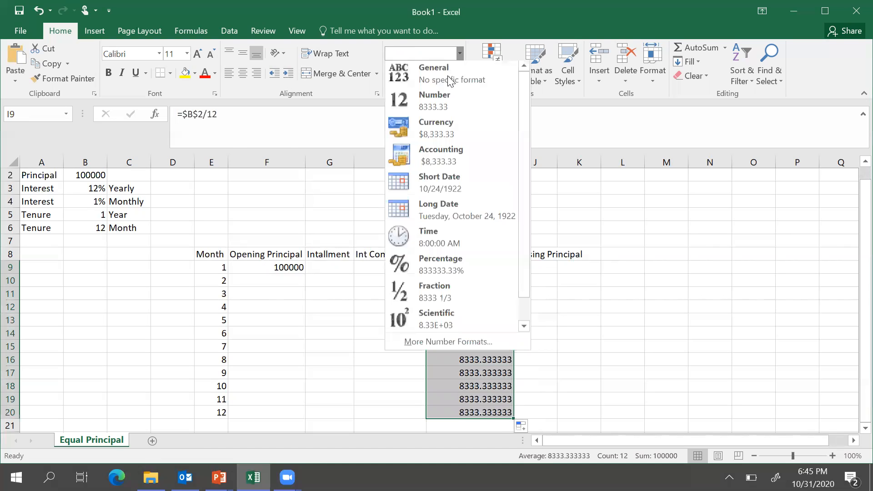
pyautogui.click(437, 97)
pyautogui.click(556, 355)
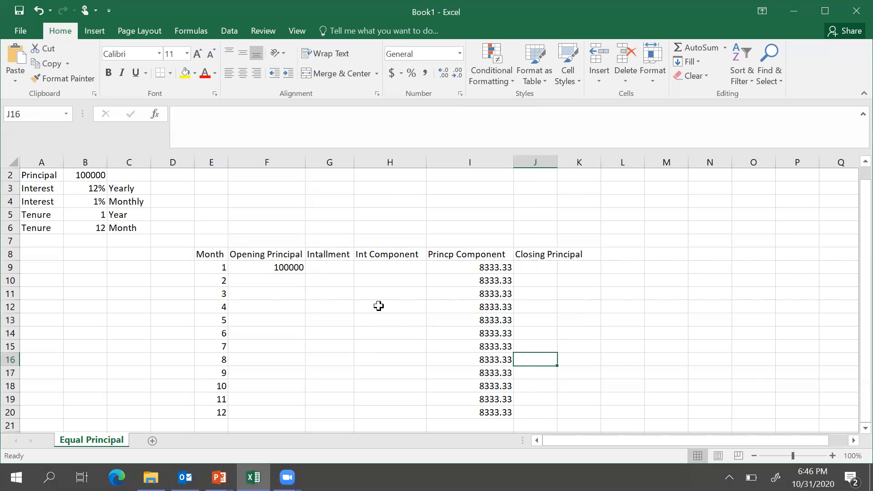
# Widen column J and calculate the month 1 closing principal in J9 with the formula =F9-I9
pyautogui.moveTo(560, 158); pyautogui.dragTo(573, 160)
pyautogui.click(541, 267)
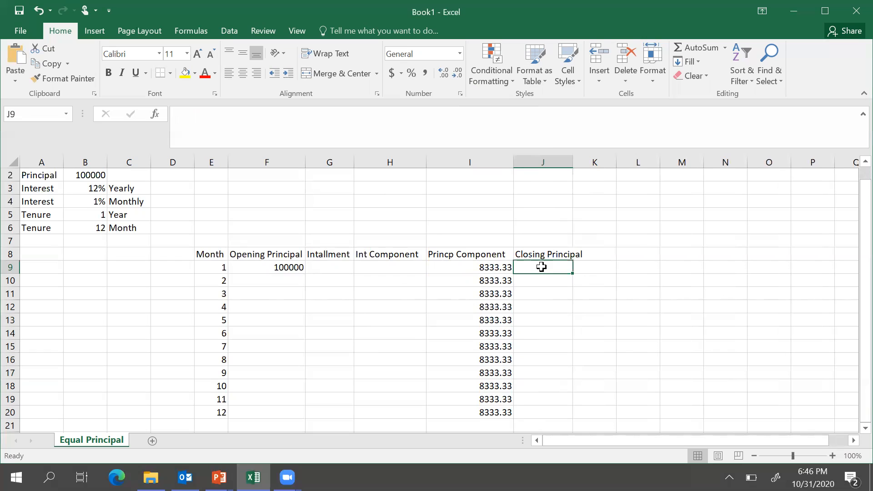
pyautogui.write('=')
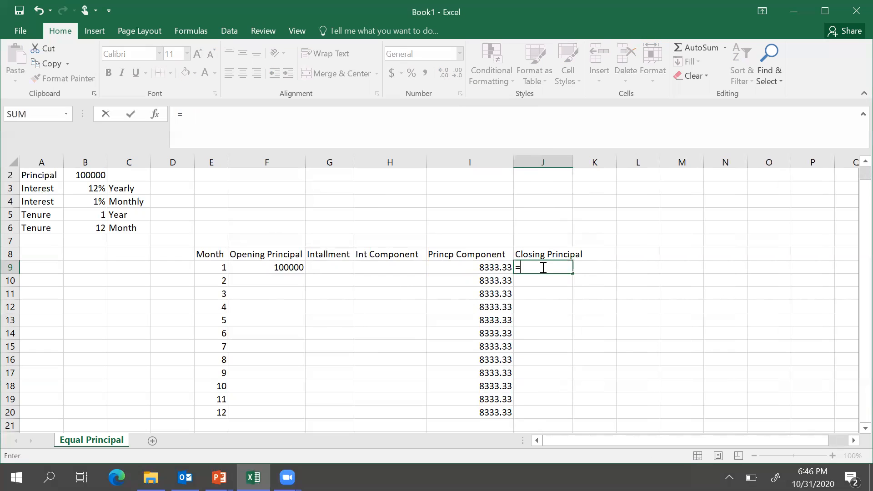
pyautogui.click(277, 269)
pyautogui.write('-')
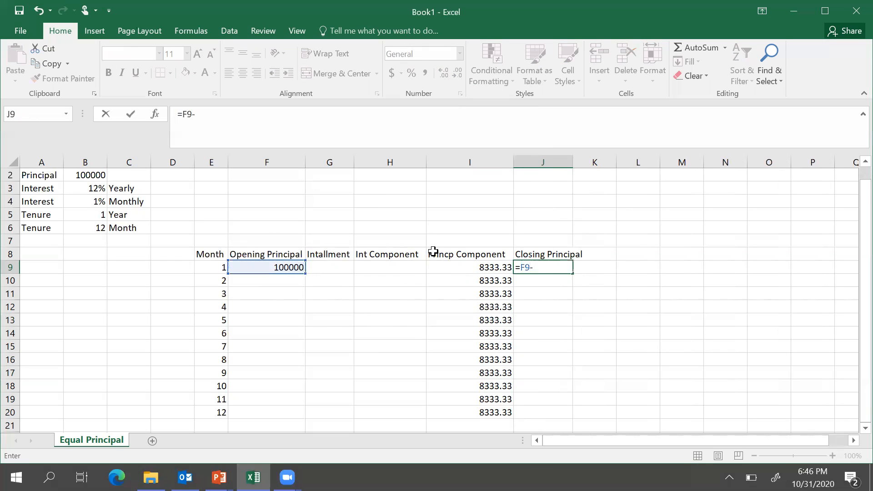
pyautogui.click(481, 267)
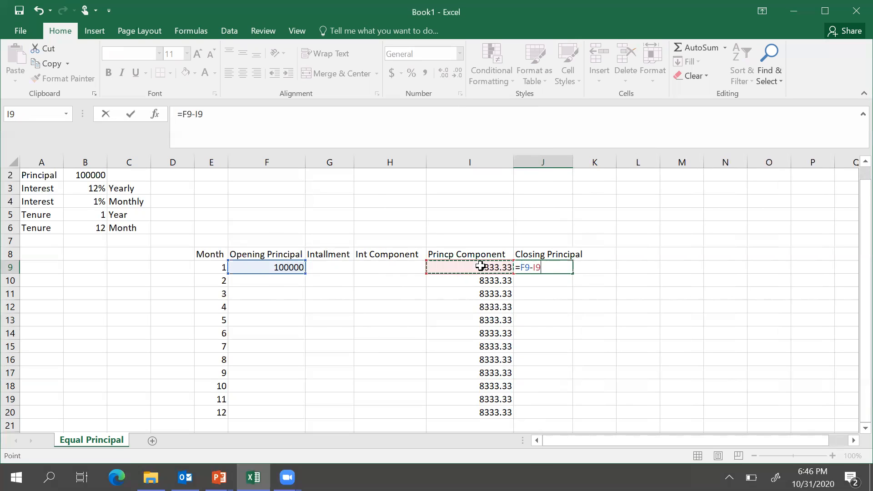
pyautogui.press('Return')
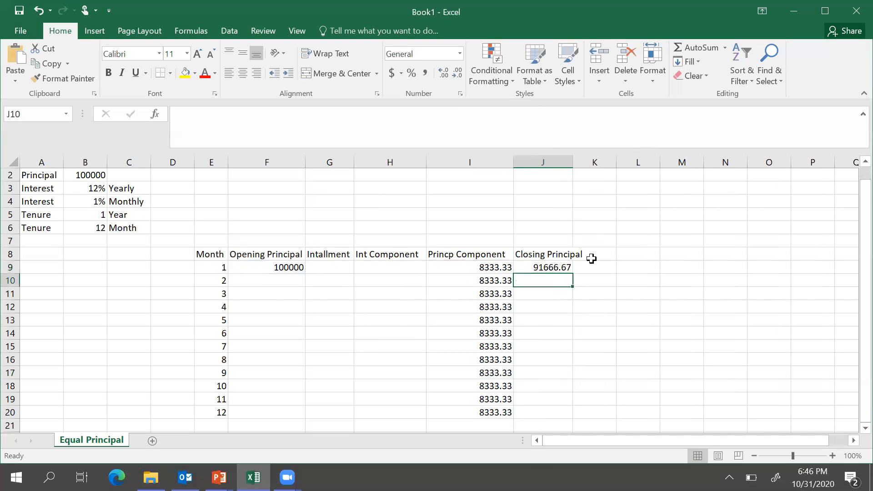
pyautogui.click(563, 267)
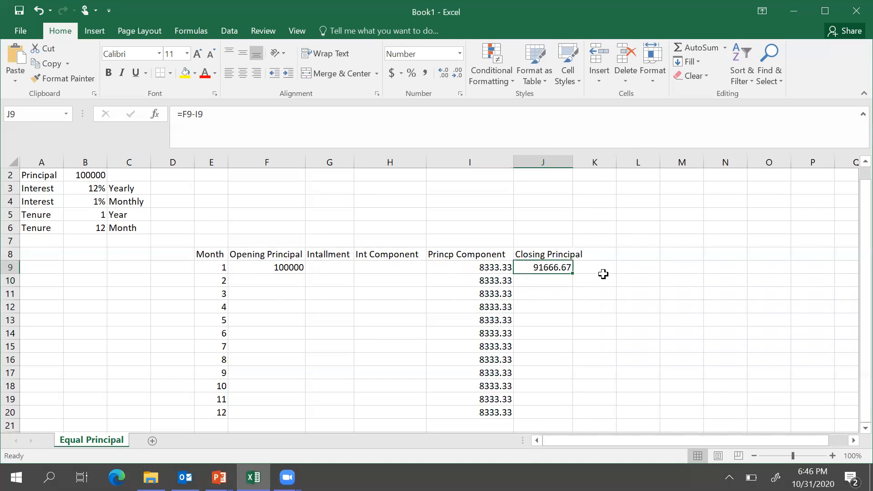
# Calculate the month 1 interest component in H9 with the formula =F9*B4
pyautogui.click(392, 267)
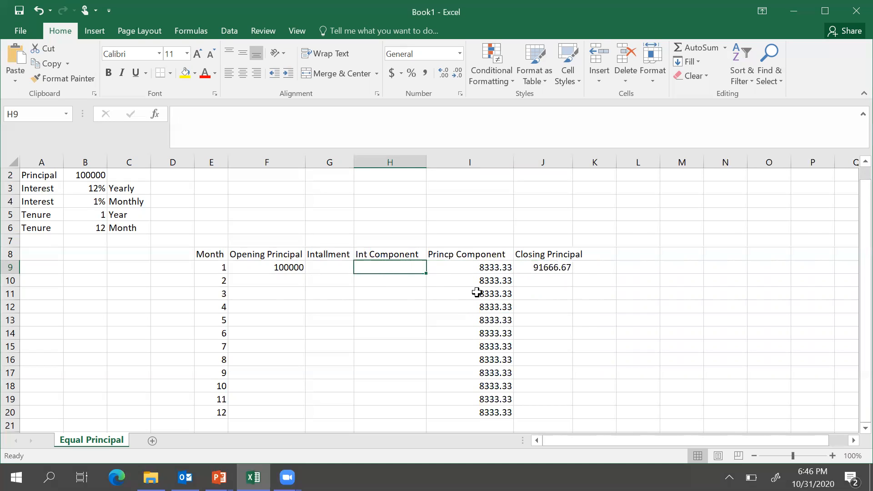
pyautogui.write('=')
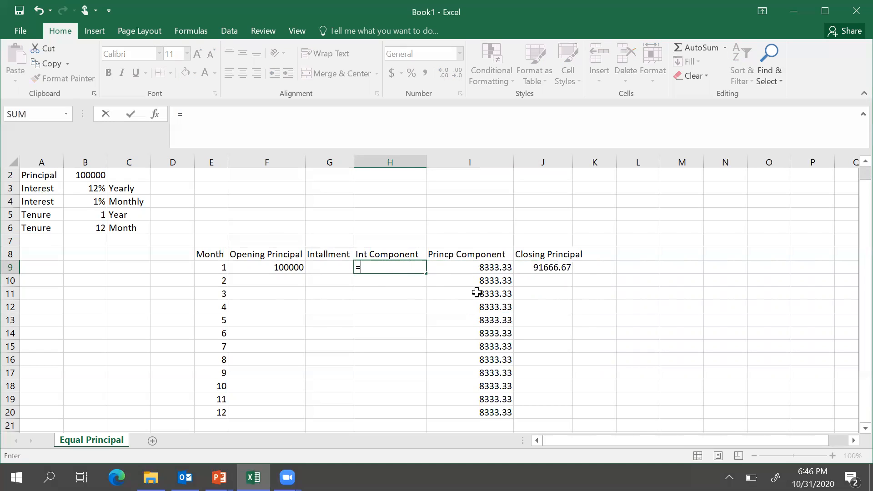
pyautogui.click(285, 267)
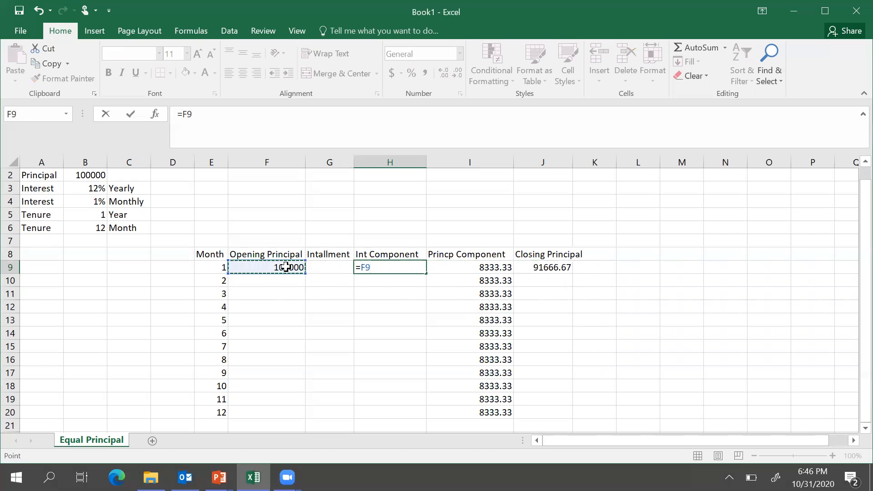
pyautogui.write('*')
pyautogui.click(96, 199)
pyautogui.press('Return')
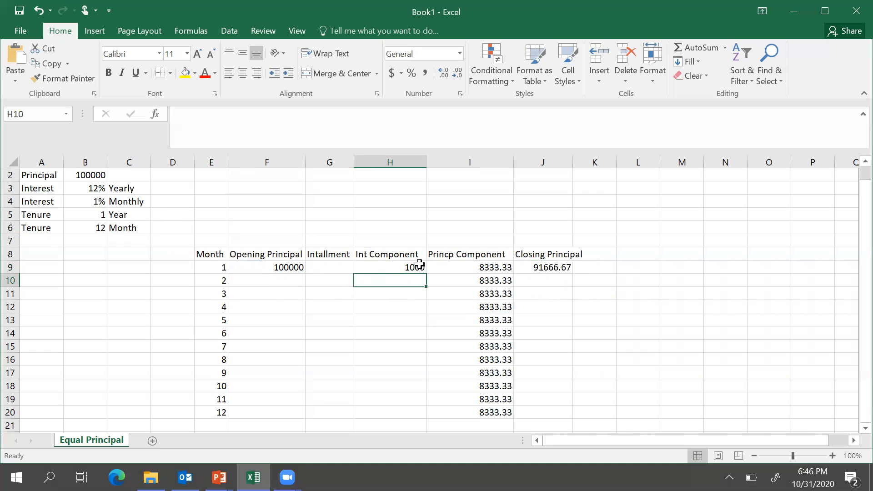
# Calculate the month 1 installment in G9 with the formula =H9+I9
pyautogui.click(324, 267)
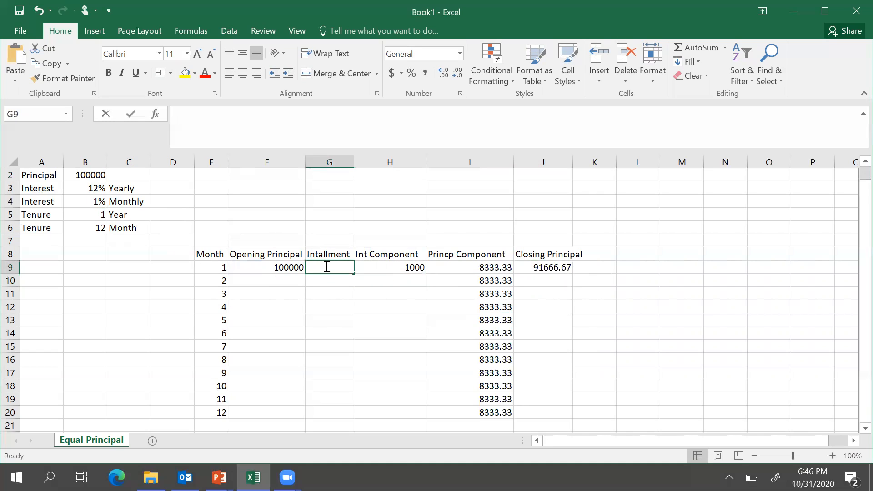
pyautogui.write('=')
pyautogui.click(372, 266)
pyautogui.write('+')
pyautogui.click(481, 266)
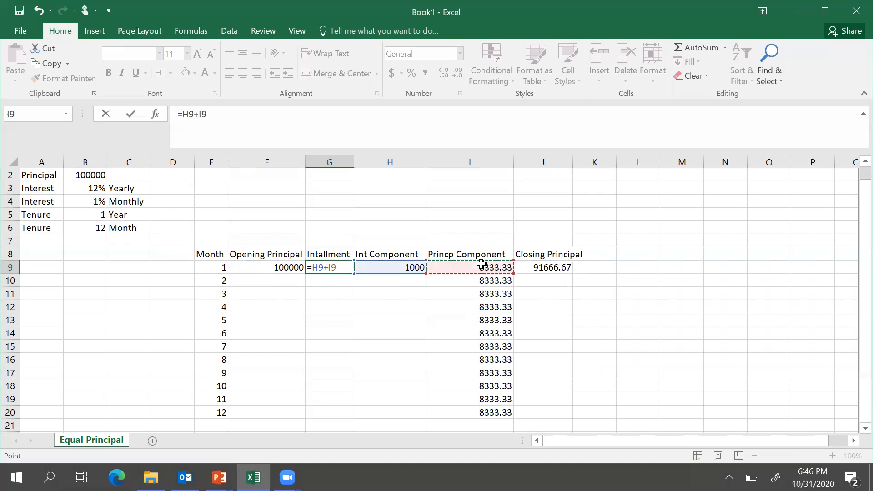
pyautogui.press('Return')
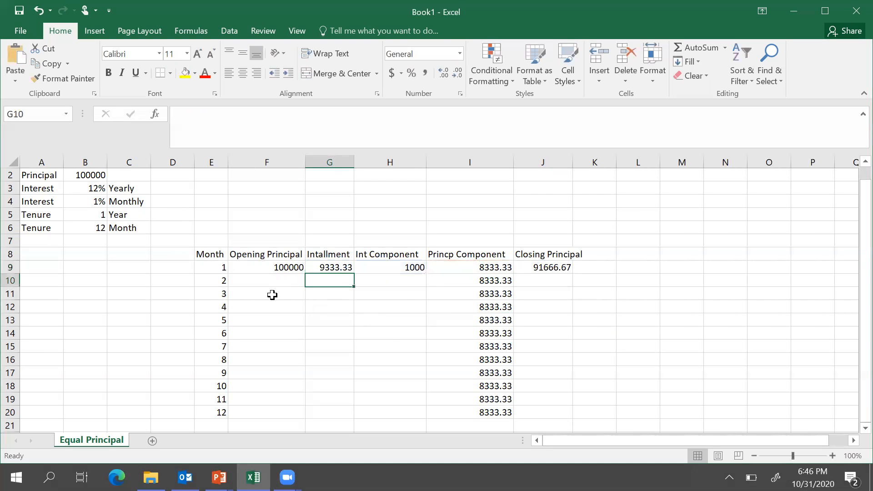
# Link the month 2 opening principal in F10 to the previous closing principal with =J9, using the Number format
pyautogui.click(276, 283)
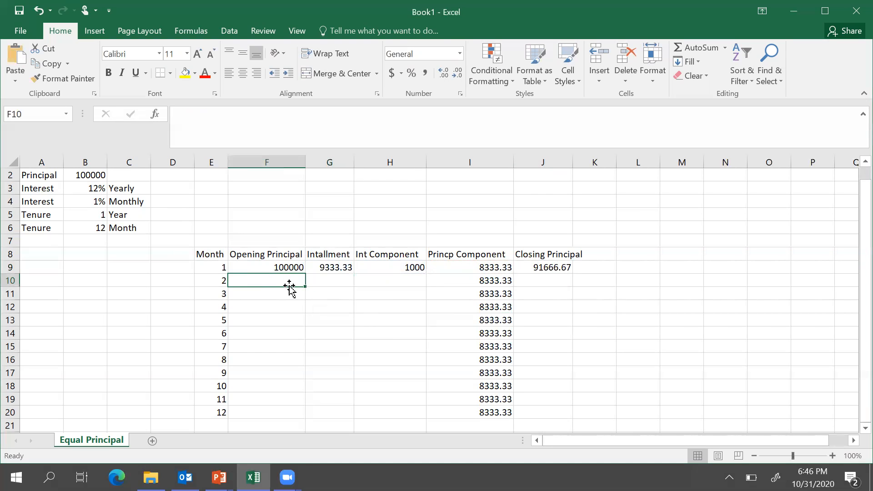
pyautogui.write('=')
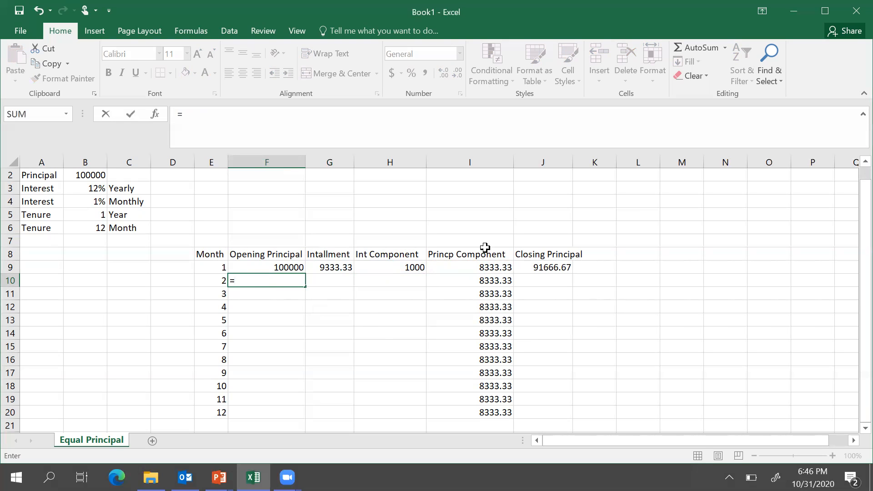
pyautogui.click(539, 268)
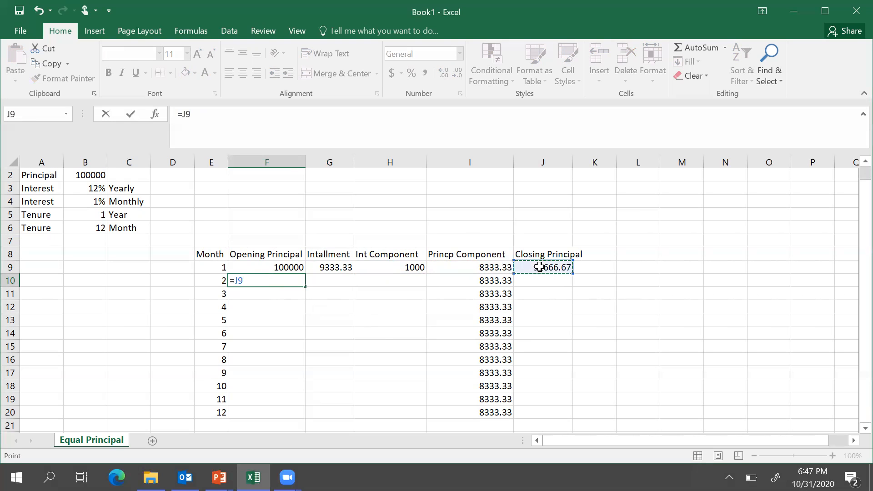
pyautogui.press('Return')
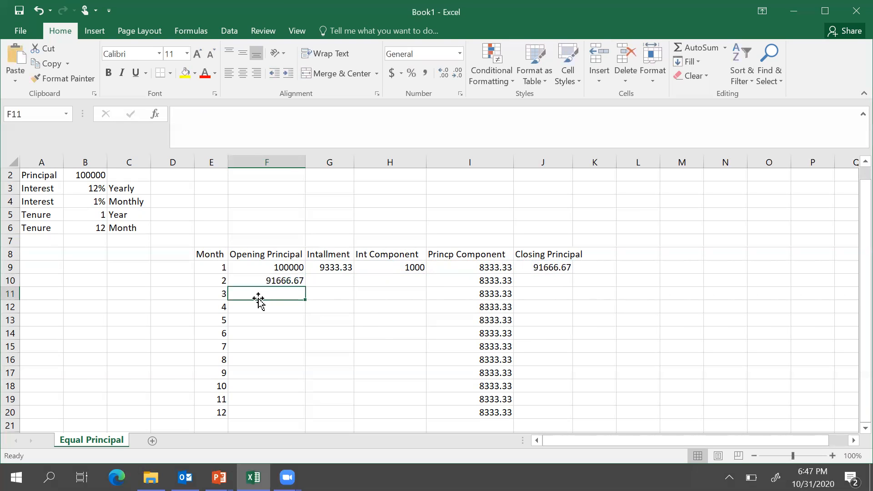
pyautogui.click(288, 279)
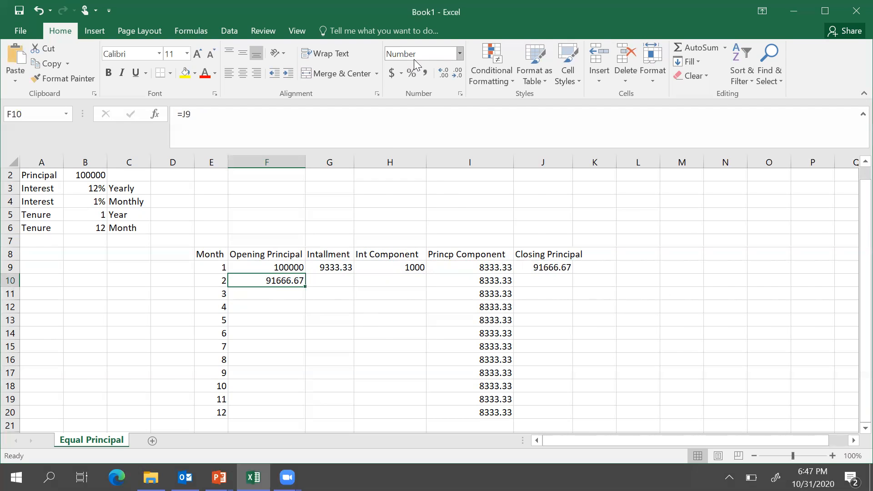
pyautogui.click(459, 53)
pyautogui.click(442, 108)
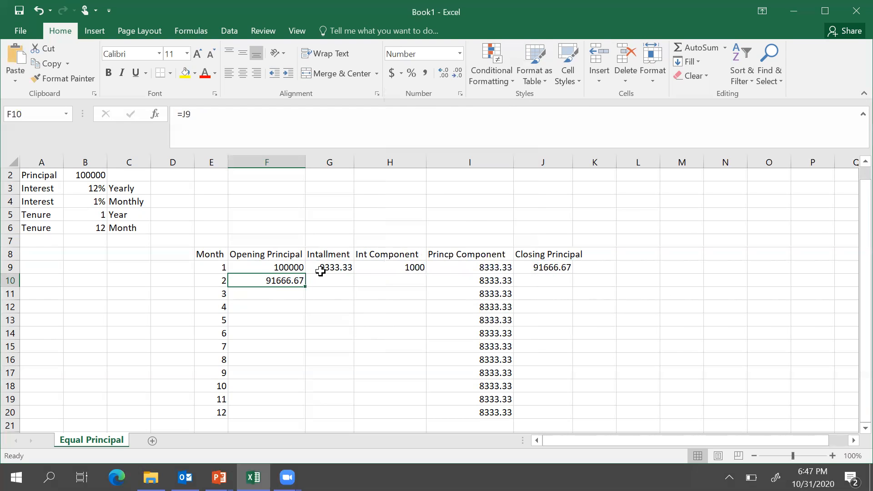
# Format the month 1 opening principal in F9 to show two decimal places
pyautogui.click(297, 266)
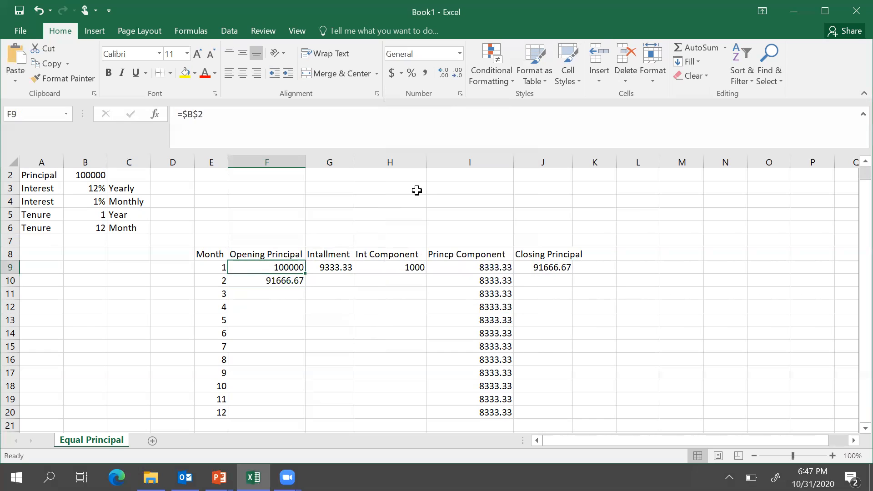
pyautogui.click(442, 74)
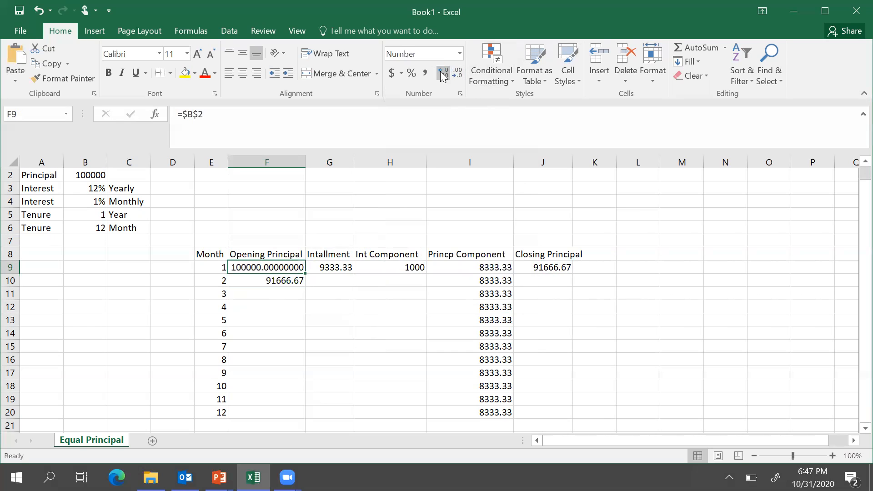
pyautogui.click(458, 73)
pyautogui.click(458, 74)
pyautogui.click(458, 74)
pyautogui.click(458, 74)
pyautogui.click(458, 73)
pyautogui.click(458, 73)
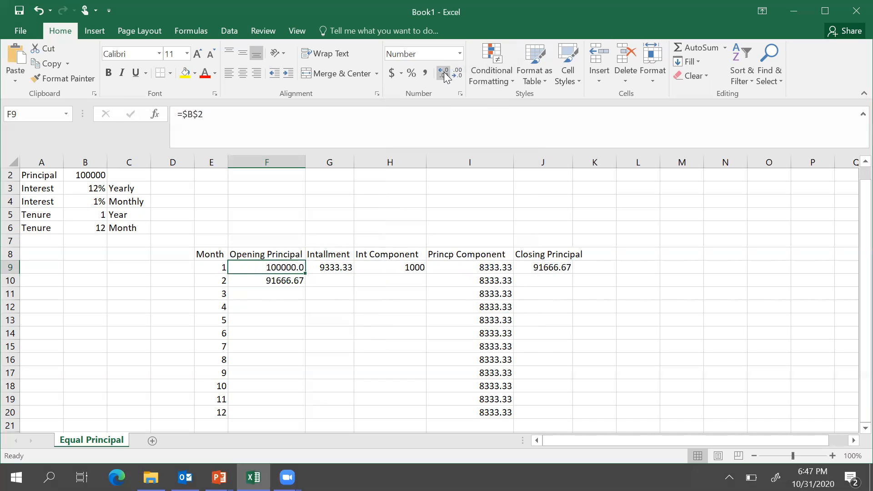
pyautogui.click(378, 327)
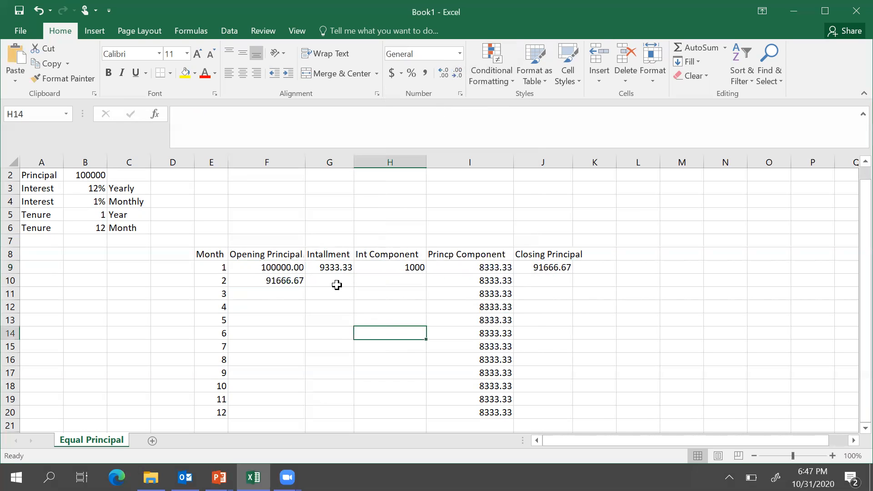
# Copy the month 1 interest component formula from H9 down to H10
pyautogui.click(402, 266)
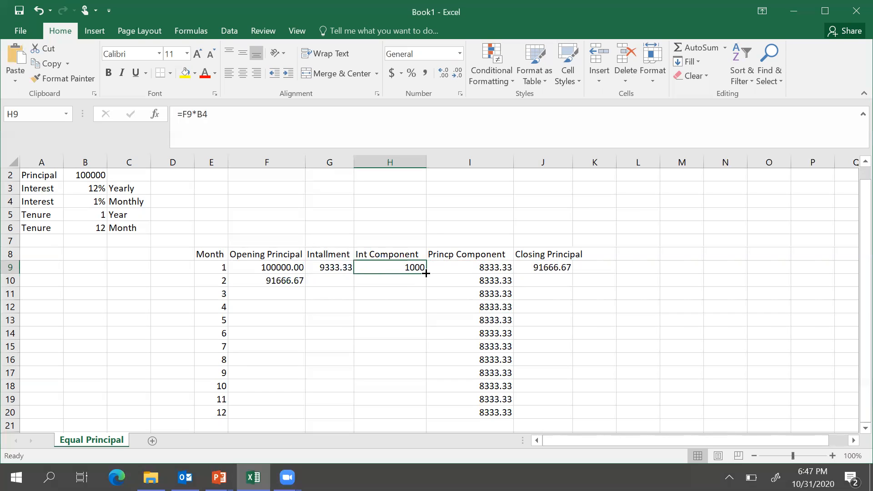
pyautogui.moveTo(426, 273); pyautogui.dragTo(427, 285)
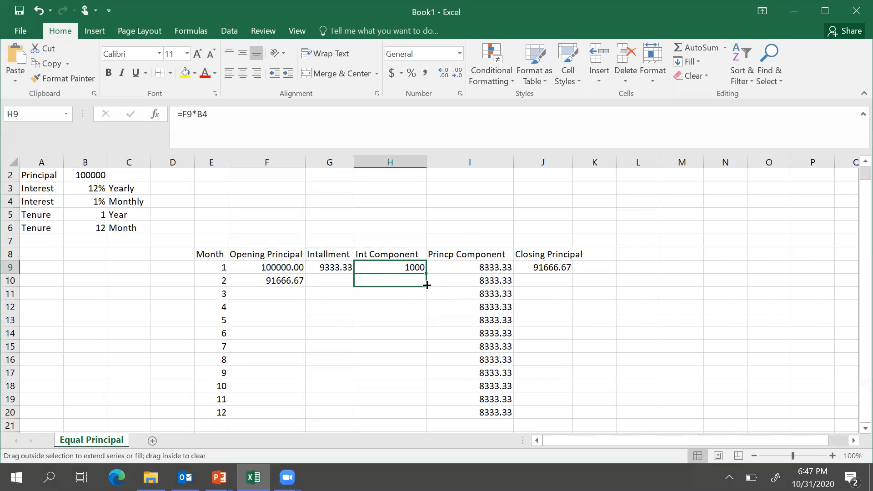
pyautogui.moveTo(426, 284); pyautogui.dragTo(426, 285)
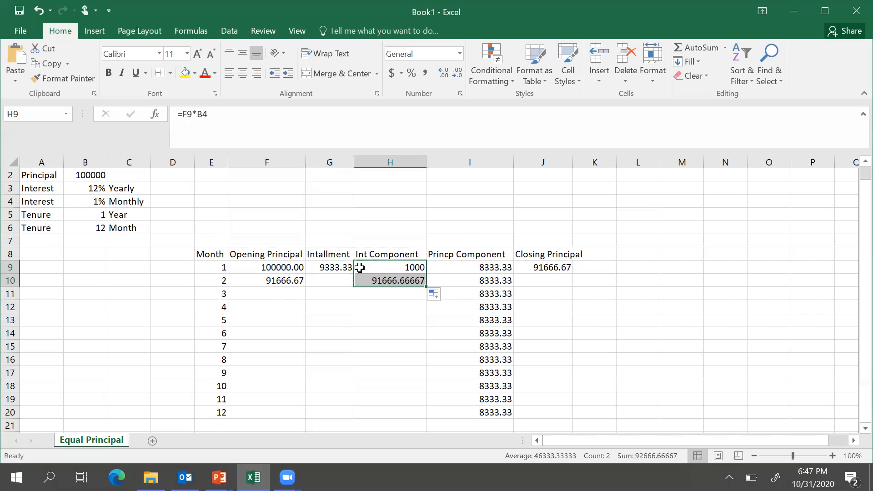
# Correct the month 2 interest formula in H10 to =F10*$B$4, making the monthly rate reference absolute
pyautogui.doubleClick(397, 280)
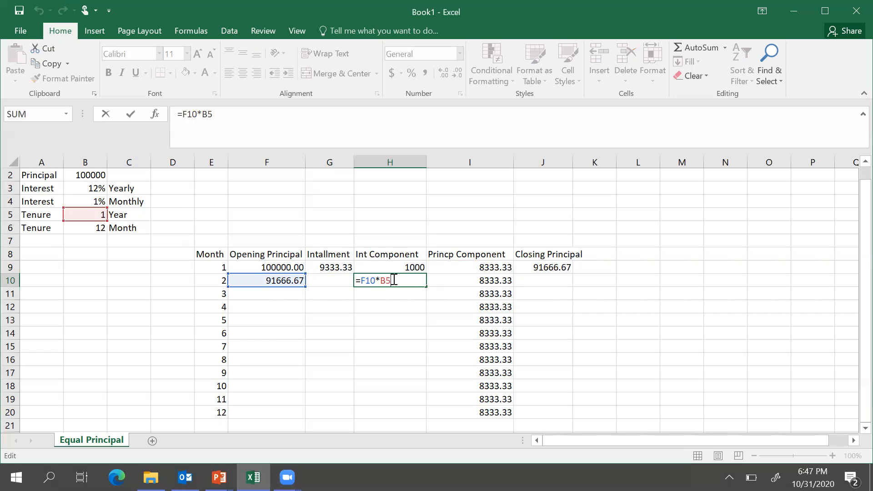
pyautogui.press('BackSpace')
pyautogui.press('BackSpace')
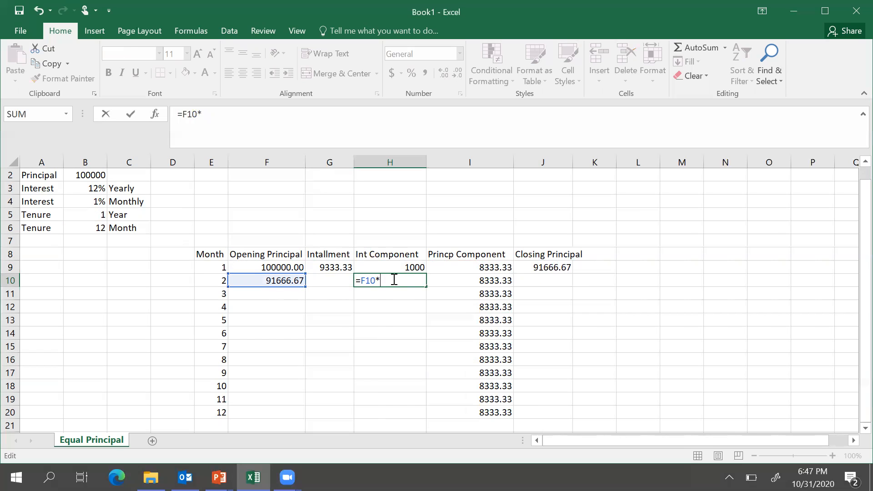
pyautogui.write('$b$4')
pyautogui.press('Return')
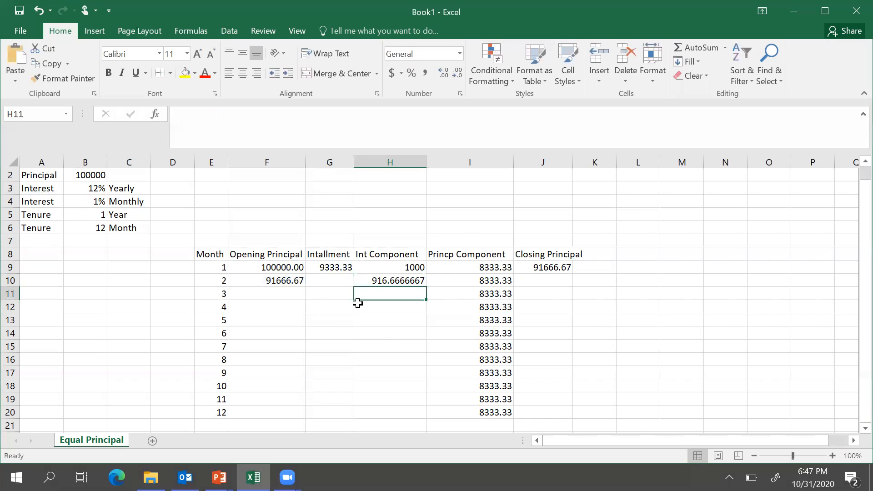
# Apply the Number format to the month 2 interest component in H10
pyautogui.click(404, 276)
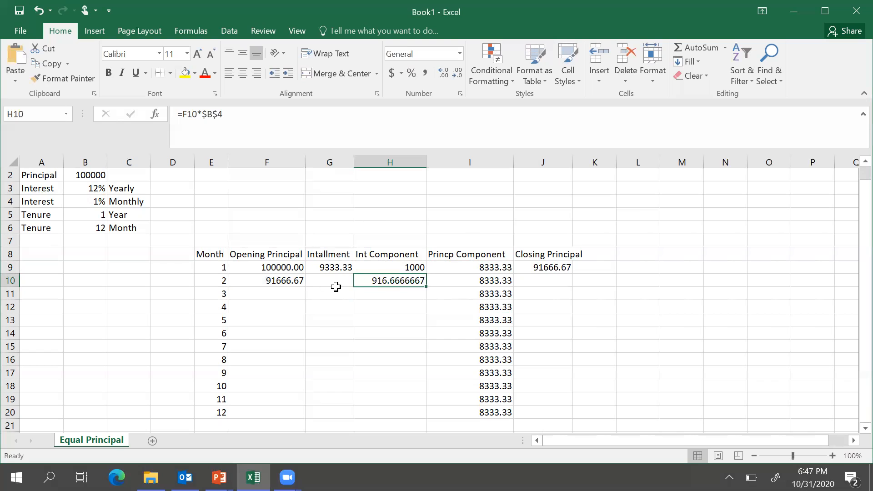
pyautogui.click(460, 53)
pyautogui.click(445, 101)
pyautogui.click(449, 331)
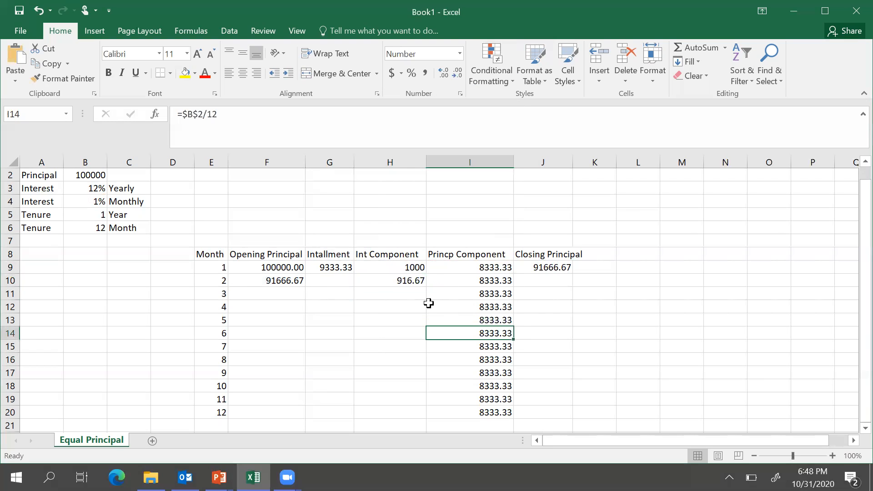
# Format the month 1 interest component in H9 to show two decimal places
pyautogui.click(409, 266)
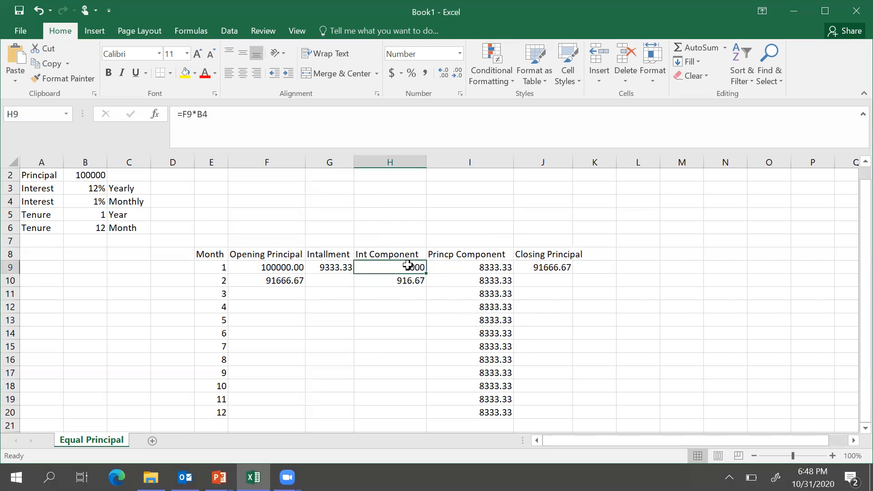
pyautogui.click(447, 75)
pyautogui.click(457, 73)
pyautogui.click(458, 74)
pyautogui.click(458, 74)
pyautogui.click(457, 74)
pyautogui.click(458, 73)
pyautogui.click(457, 74)
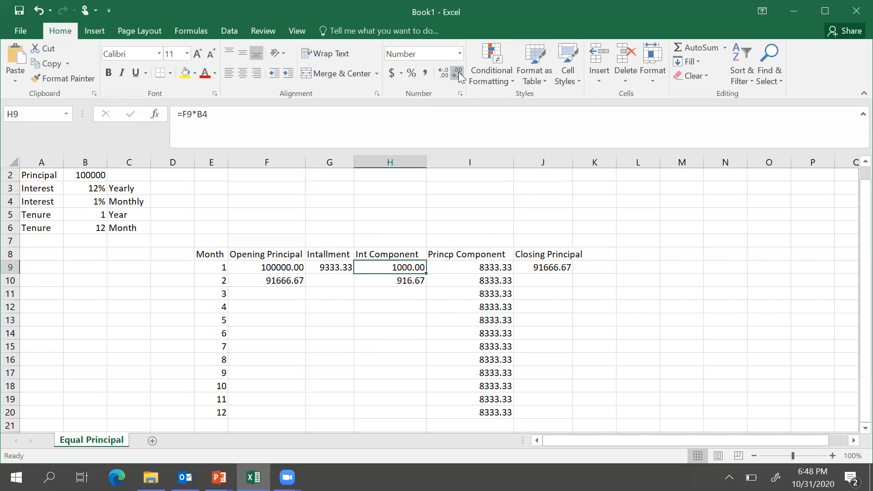
pyautogui.click(487, 334)
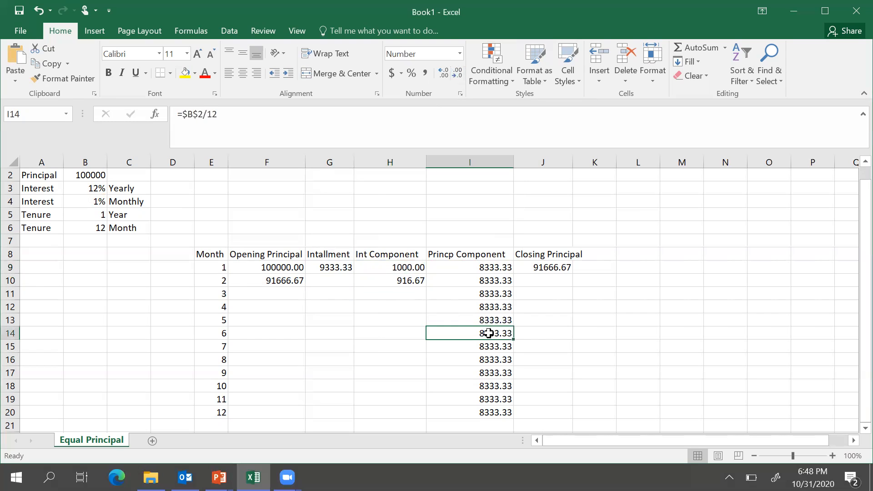
# Calculate the month 2 closing principal in J10 with the formula =F10-I10
pyautogui.click(557, 280)
pyautogui.write('=')
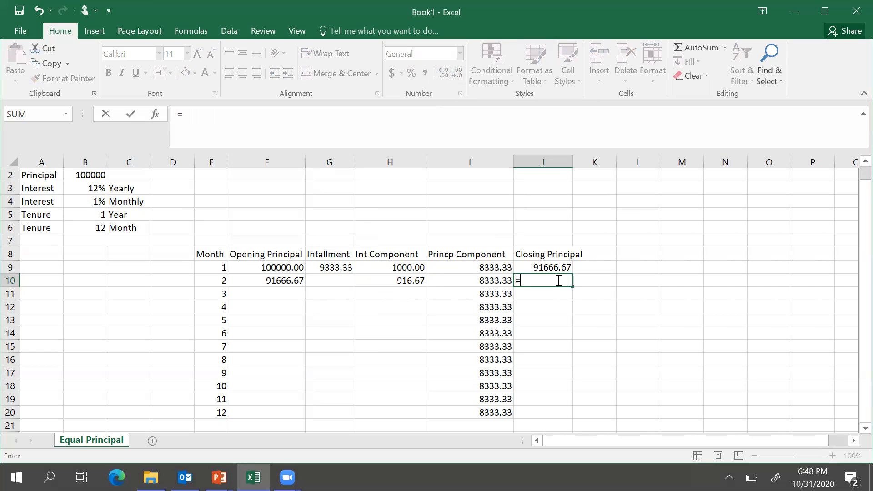
pyautogui.click(282, 281)
pyautogui.write('-')
pyautogui.click(487, 279)
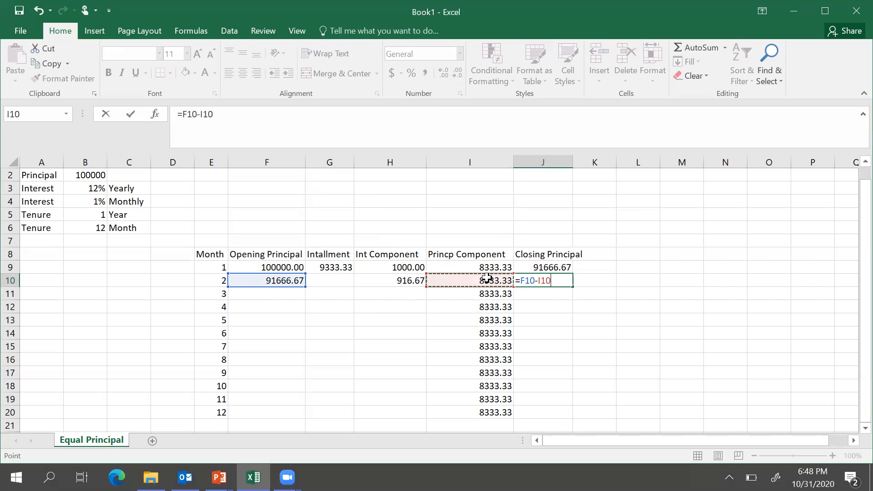
pyautogui.press('Return')
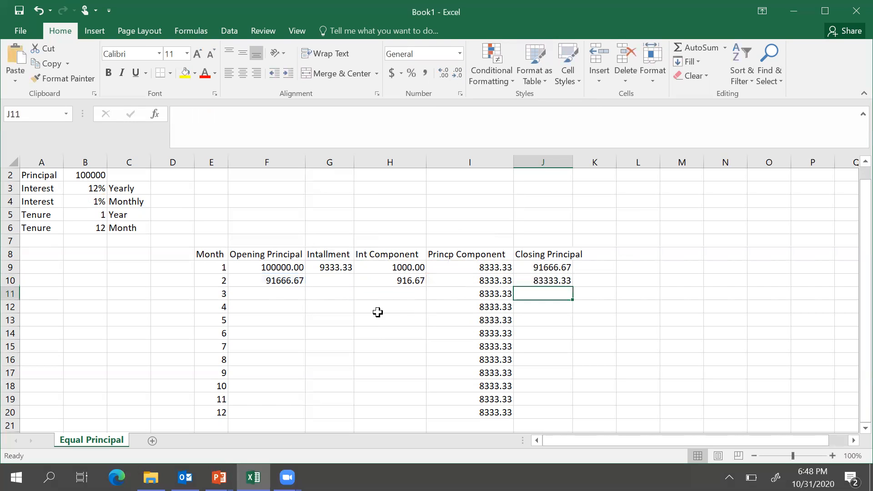
# Calculate the month 2 installment in G10 with the formula =H10+I10
pyautogui.click(329, 280)
pyautogui.write('=')
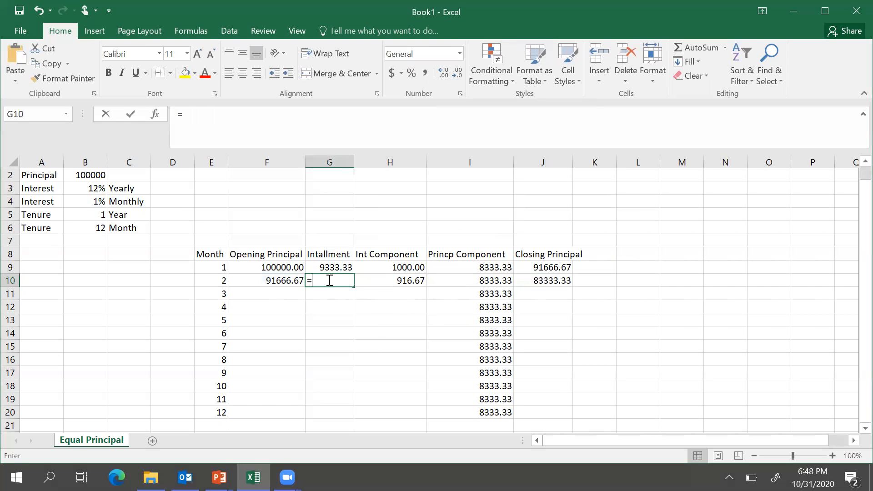
pyautogui.click(390, 283)
pyautogui.write('+')
pyautogui.click(458, 281)
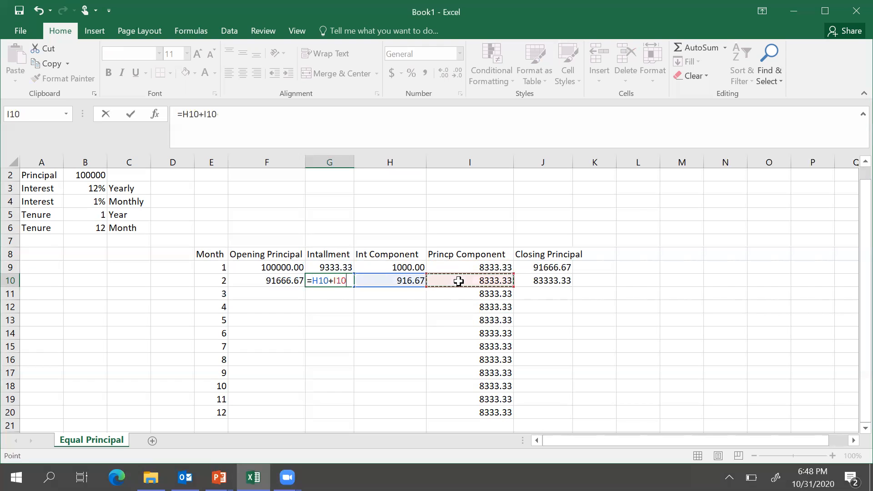
pyautogui.press('Return')
# Fill the month 2 opening principal and interest component formulas in F10 and H10 down to month 12 in row 20
pyautogui.click(281, 280)
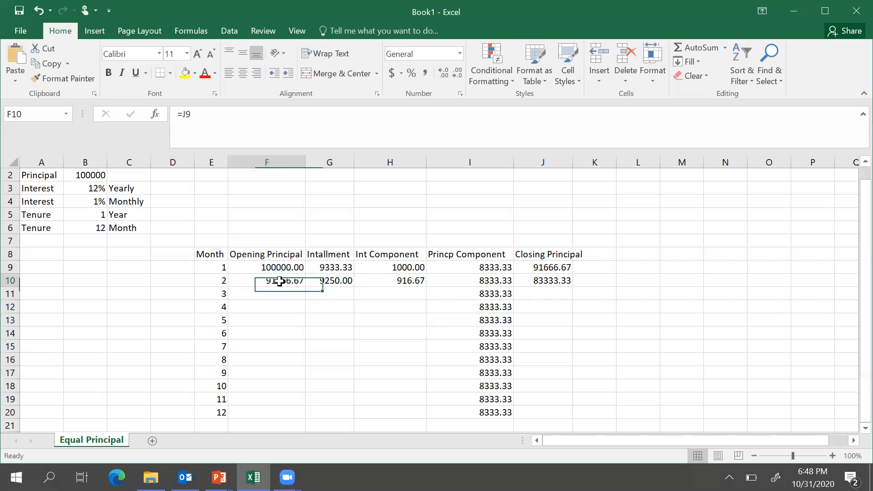
pyautogui.moveTo(303, 288); pyautogui.dragTo(289, 415)
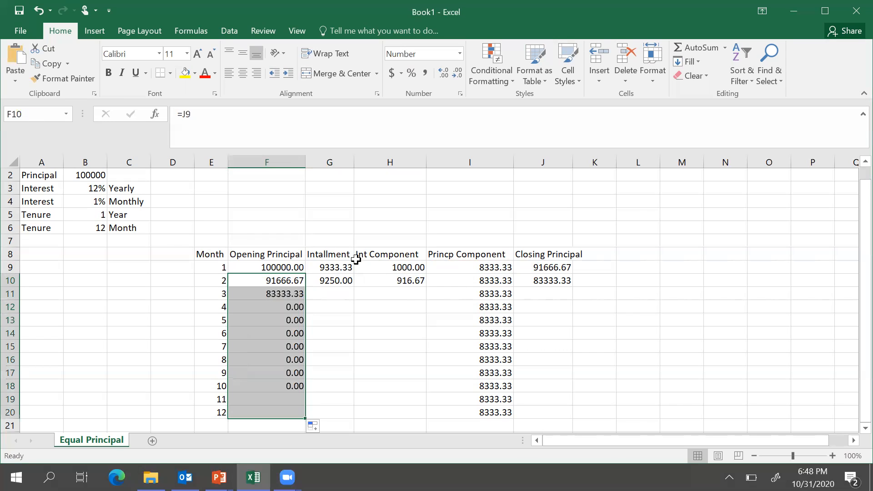
pyautogui.click(331, 284)
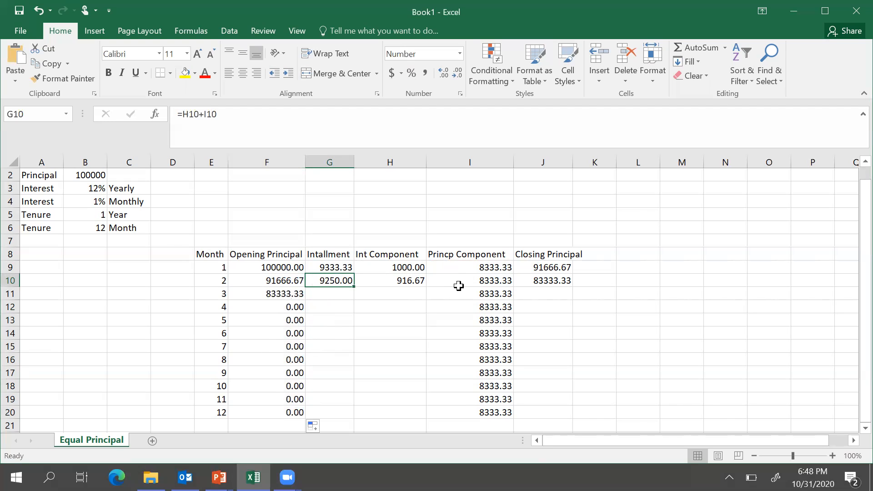
pyautogui.click(408, 281)
pyautogui.moveTo(426, 287); pyautogui.dragTo(417, 416)
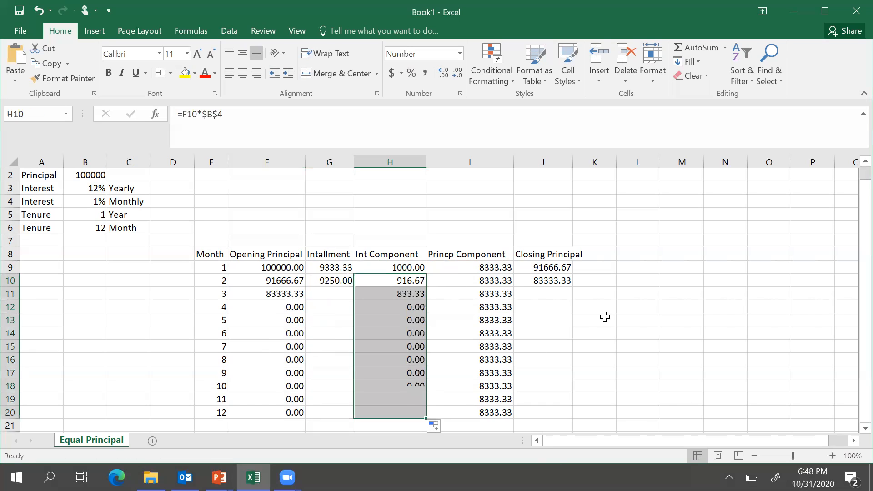
# Fill the month 2 closing principal and installment formulas in J10 and G10 down to month 12 in row 20
pyautogui.click(568, 282)
pyautogui.moveTo(572, 286); pyautogui.dragTo(568, 416)
pyautogui.click(345, 281)
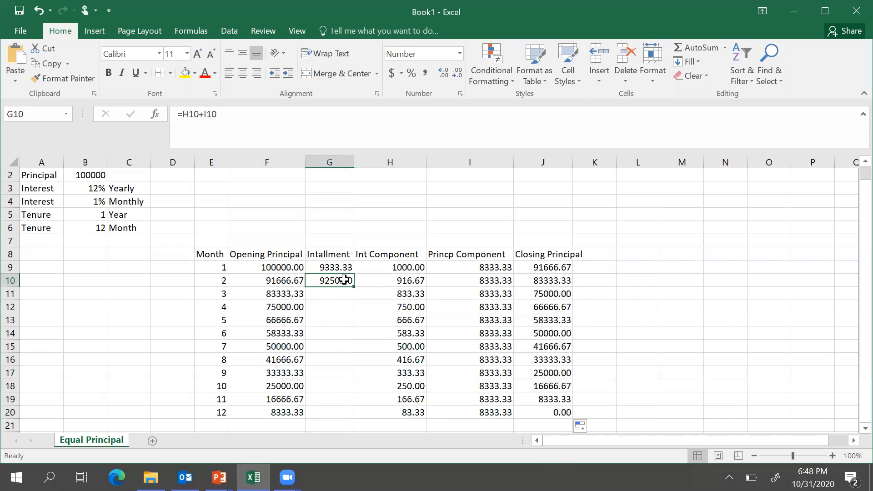
pyautogui.moveTo(353, 285); pyautogui.dragTo(349, 414)
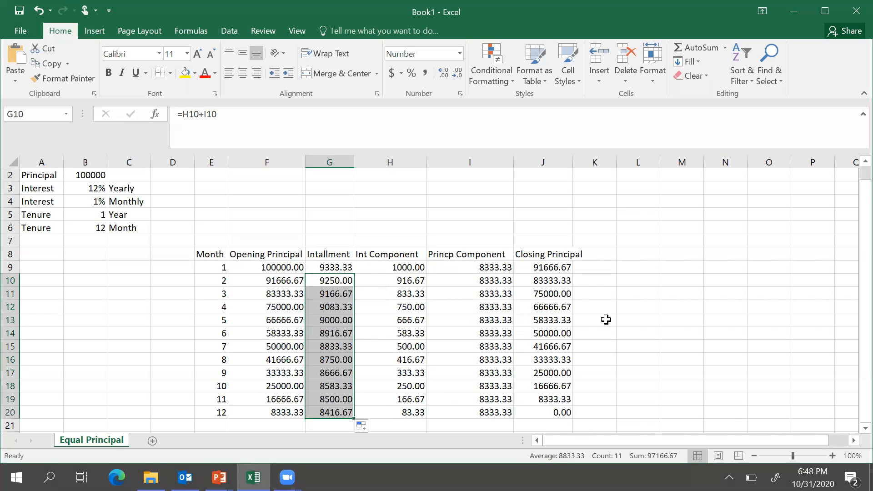
pyautogui.click(681, 312)
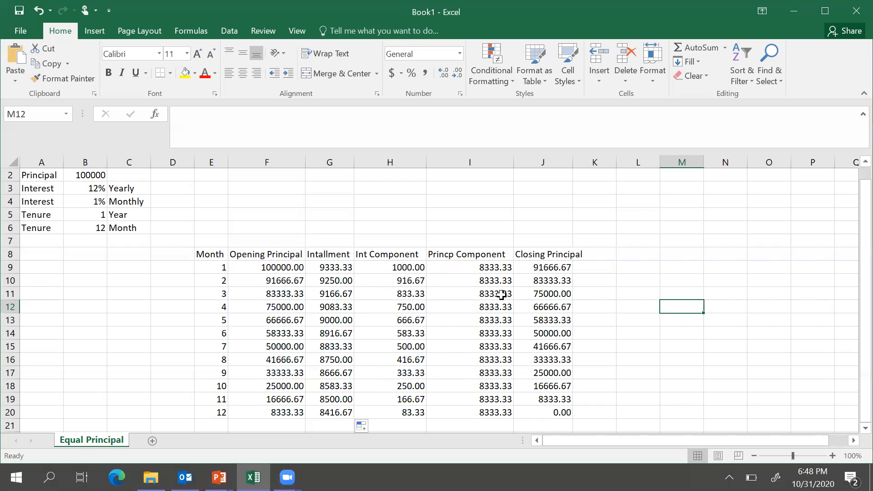
# Apply Thick Outside Borders around the whole repayment schedule, E8:J20
pyautogui.click(216, 253)
pyautogui.moveTo(264, 269); pyautogui.dragTo(556, 412)
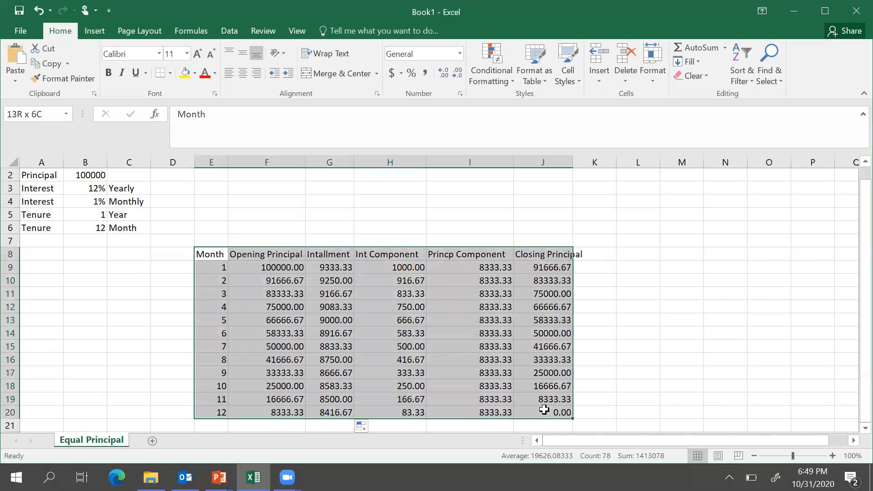
pyautogui.click(171, 74)
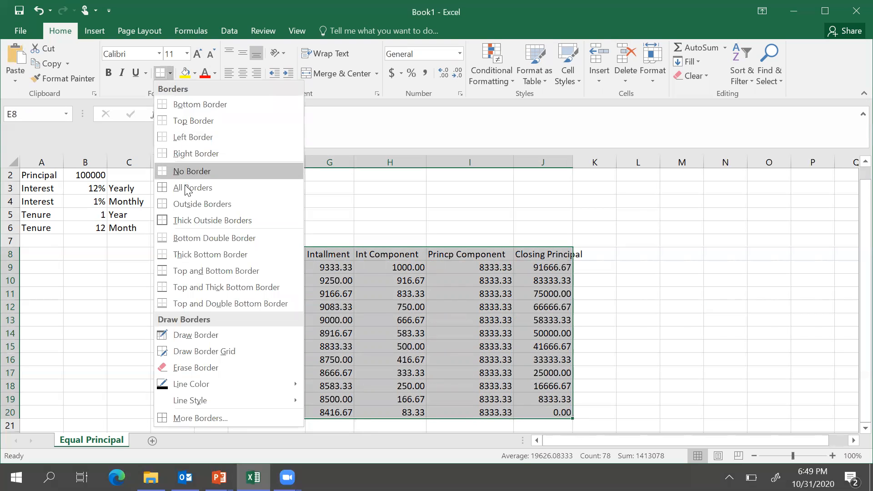
pyautogui.click(191, 220)
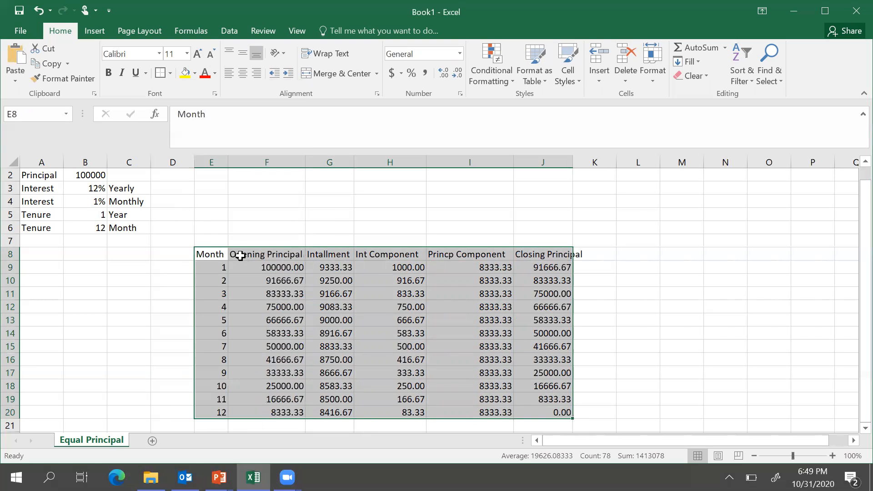
pyautogui.click(283, 349)
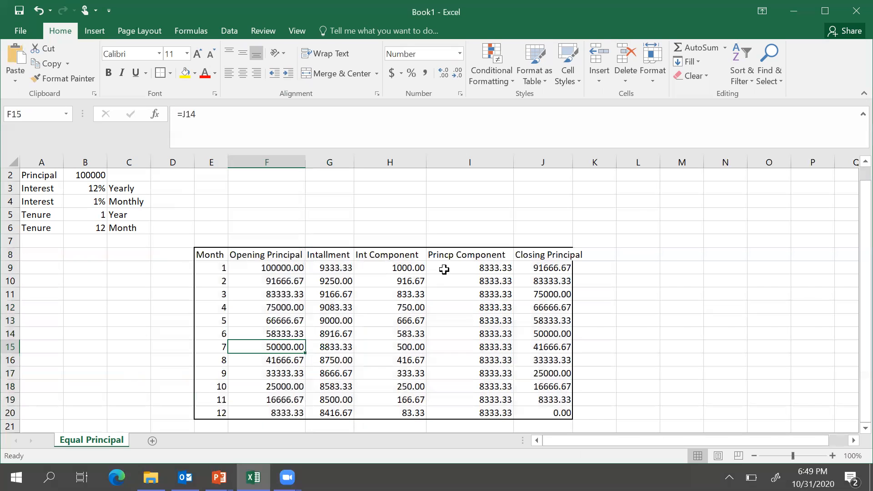
# Apply All Borders to the principal component values in I9:I20
pyautogui.click(471, 268)
pyautogui.moveTo(469, 299); pyautogui.dragTo(469, 414)
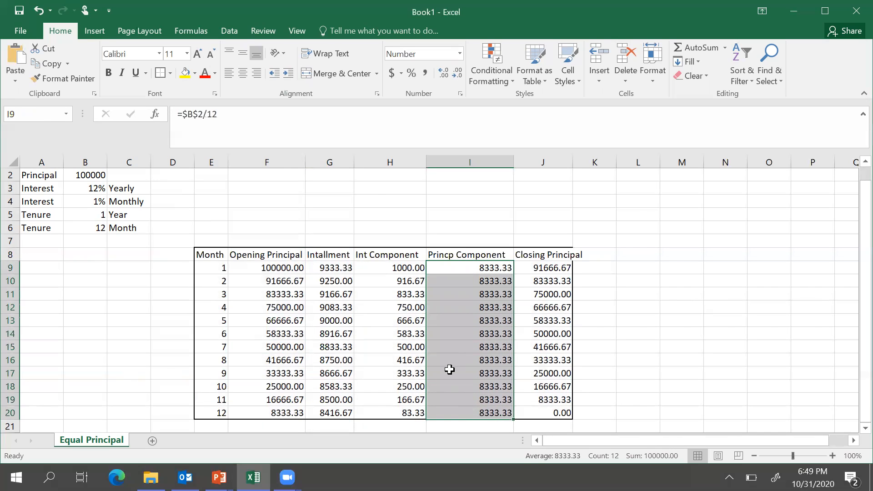
pyautogui.click(170, 73)
pyautogui.click(192, 188)
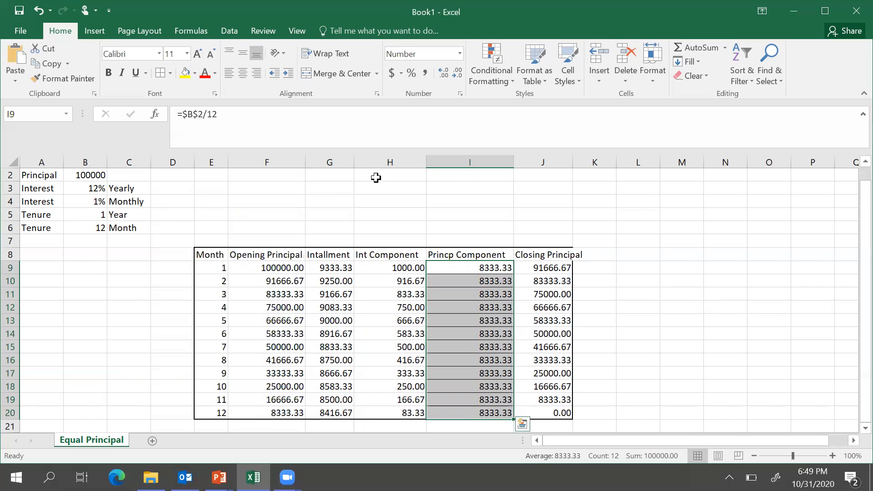
pyautogui.click(470, 189)
# Apply All Borders to the interest component values in H9:H20 and the installment values in G9:G20
pyautogui.moveTo(403, 265); pyautogui.dragTo(399, 411)
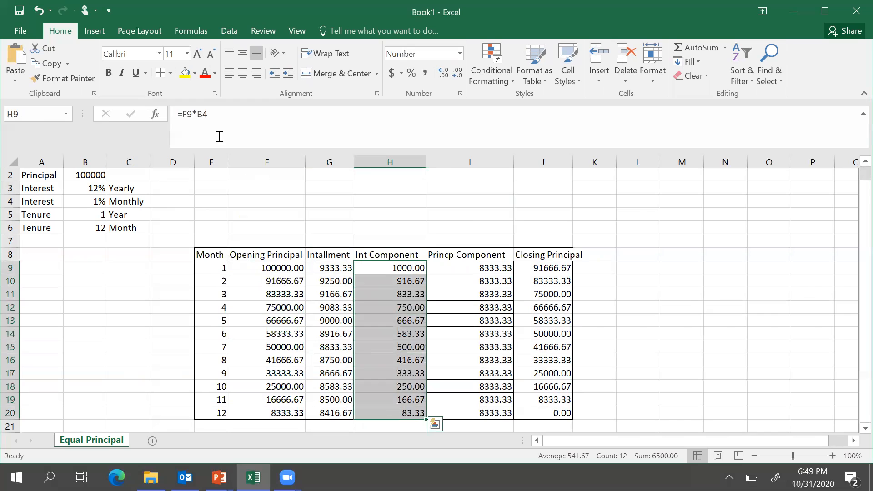
pyautogui.click(432, 206)
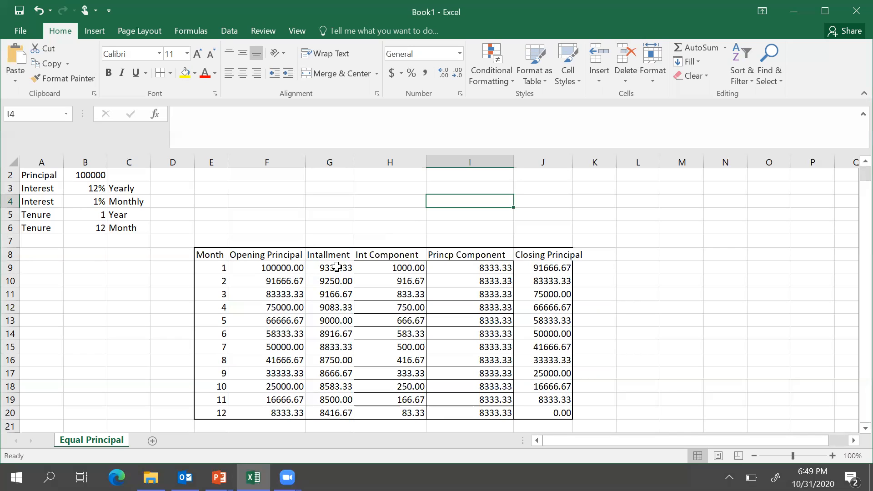
pyautogui.moveTo(337, 267); pyautogui.dragTo(334, 413)
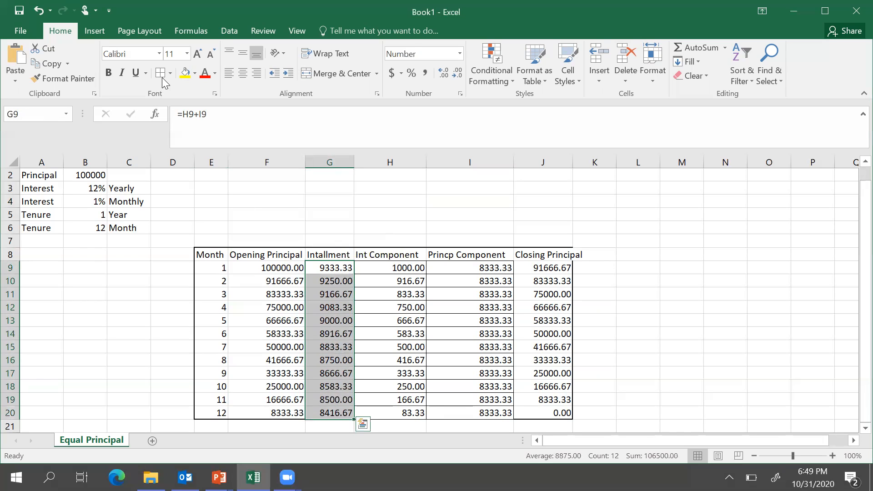
pyautogui.click(439, 214)
# Apply All Borders to the opening principal values in F9:F20 and the month numbers in E9:E20
pyautogui.moveTo(270, 268); pyautogui.dragTo(268, 413)
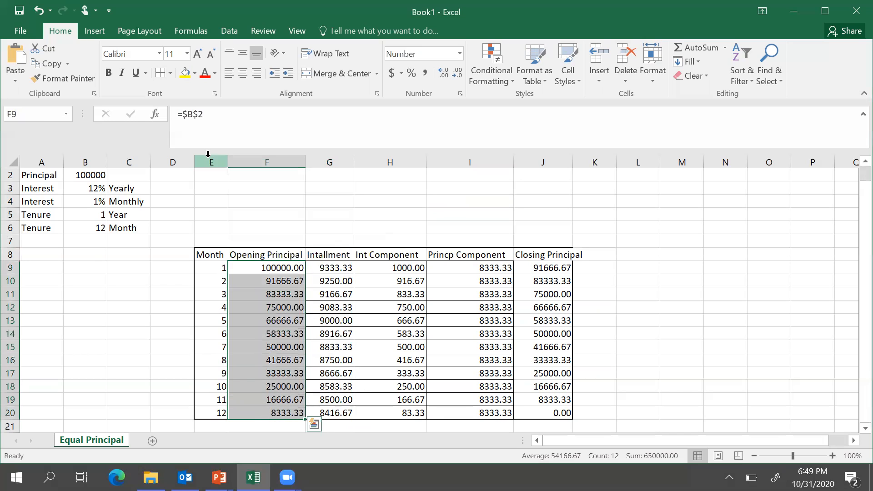
pyautogui.click(414, 204)
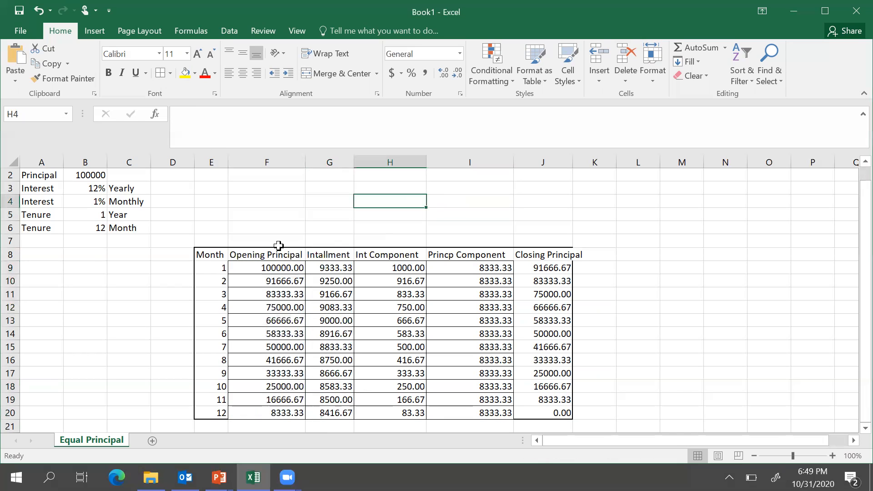
pyautogui.click(209, 267)
pyautogui.moveTo(208, 317); pyautogui.dragTo(208, 412)
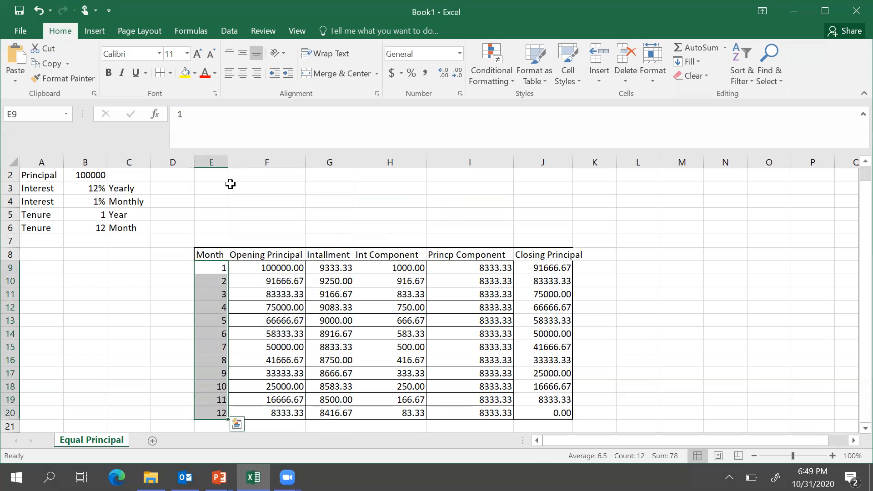
pyautogui.click(509, 204)
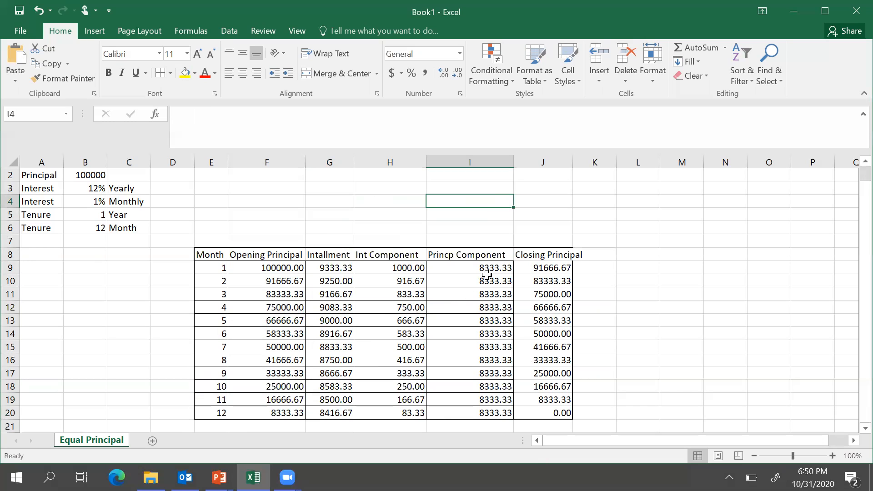
# Highlight the installment column, including its header, in G8:G20 with yellow fill
pyautogui.click(327, 254)
pyautogui.moveTo(328, 287); pyautogui.dragTo(334, 414)
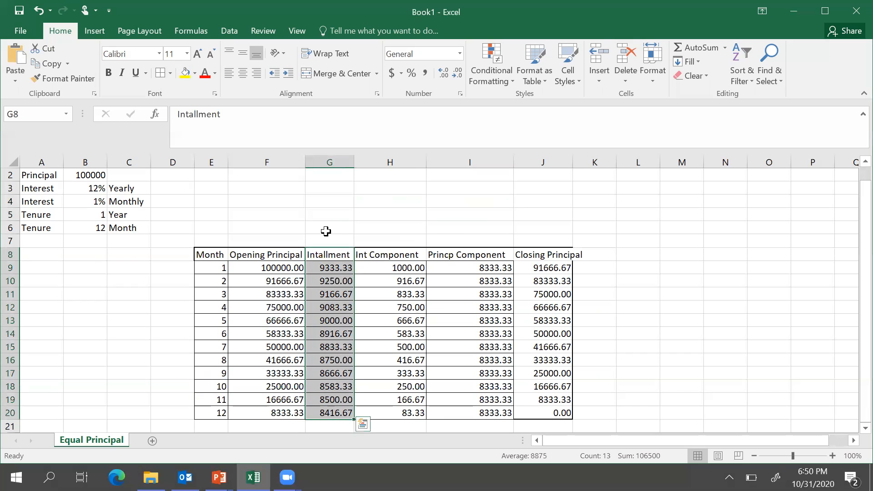
pyautogui.click(188, 78)
pyautogui.click(403, 187)
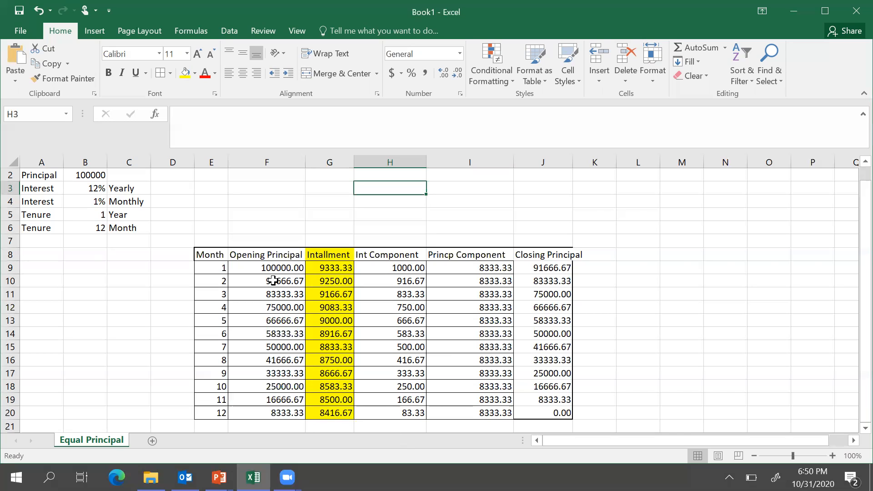
pyautogui.moveTo(273, 269); pyautogui.dragTo(273, 411)
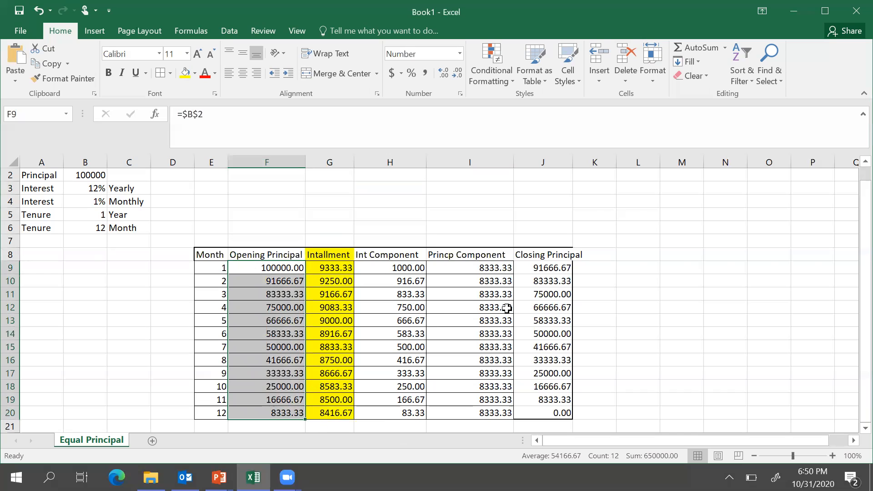
pyautogui.click(728, 238)
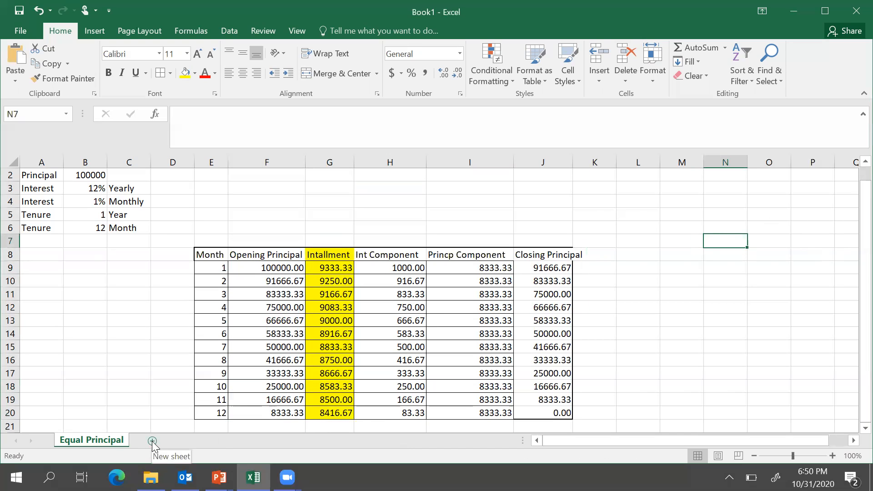
# Add a new worksheet after Equal Principal and rename it EMI
pyautogui.click(152, 441)
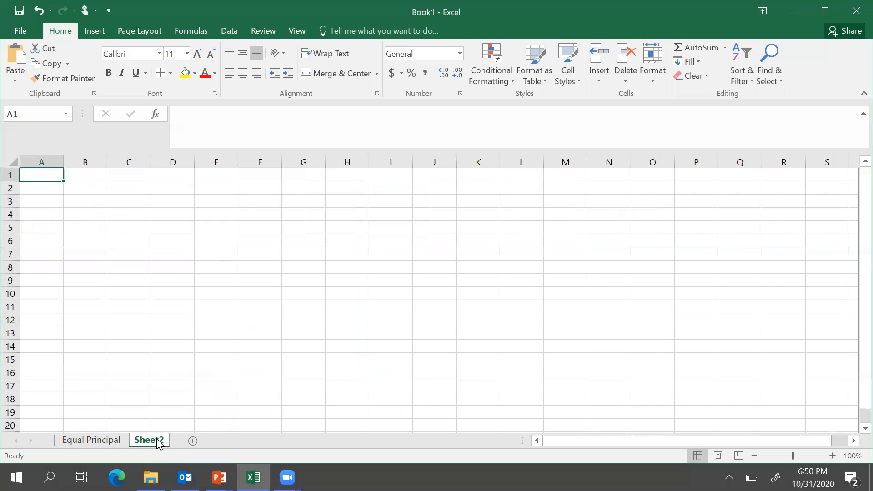
pyautogui.rightClick(158, 443)
pyautogui.click(201, 310)
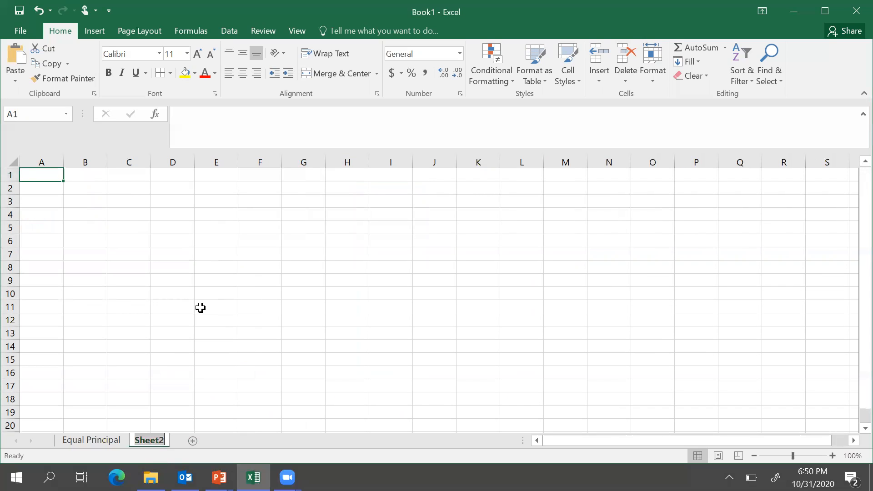
pyautogui.write('EMI')
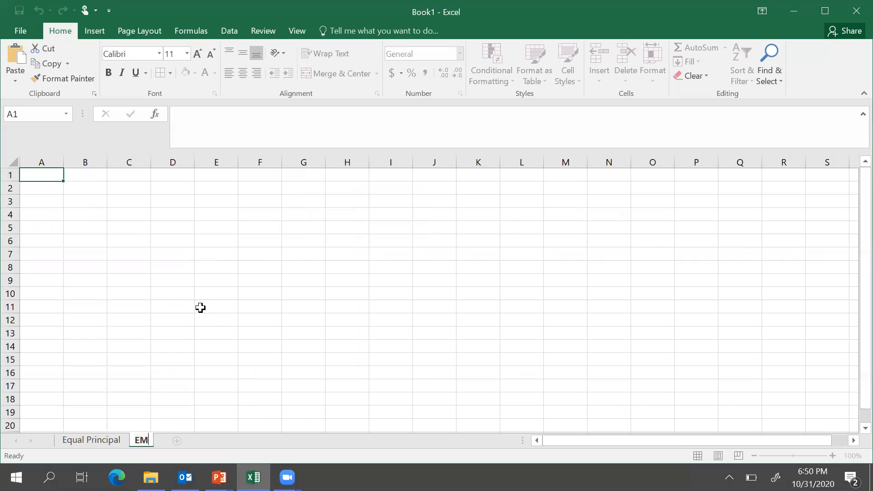
pyautogui.click(313, 302)
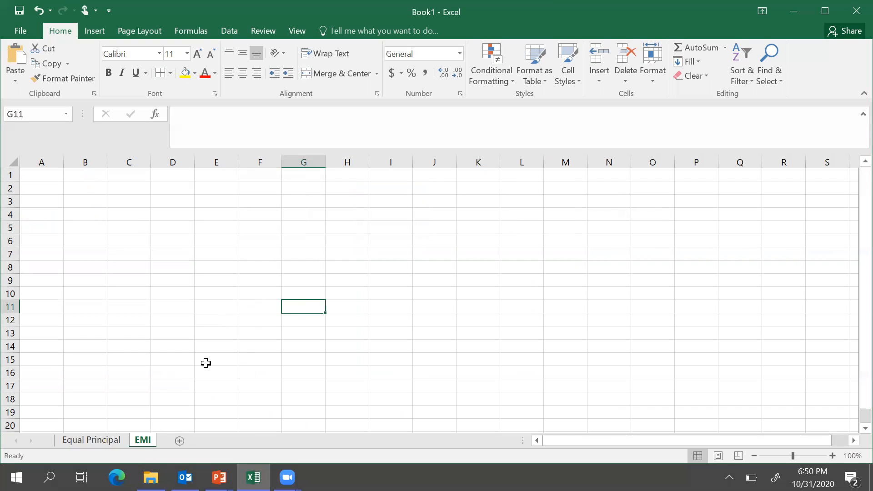
# Copy the loan inputs in A2:C6 of the Equal Principal sheet to the EMI sheet, starting at A1
pyautogui.click(105, 442)
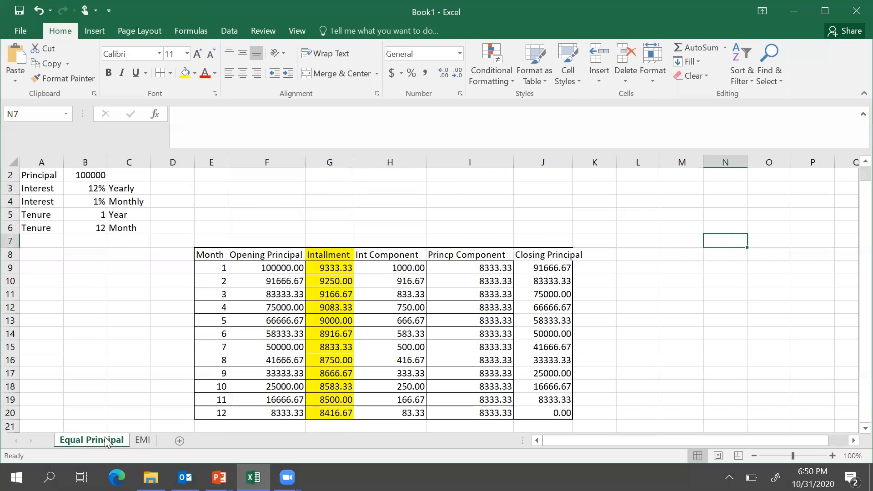
pyautogui.moveTo(33, 177); pyautogui.dragTo(112, 225)
pyautogui.hotkey('ctrl', 'c')
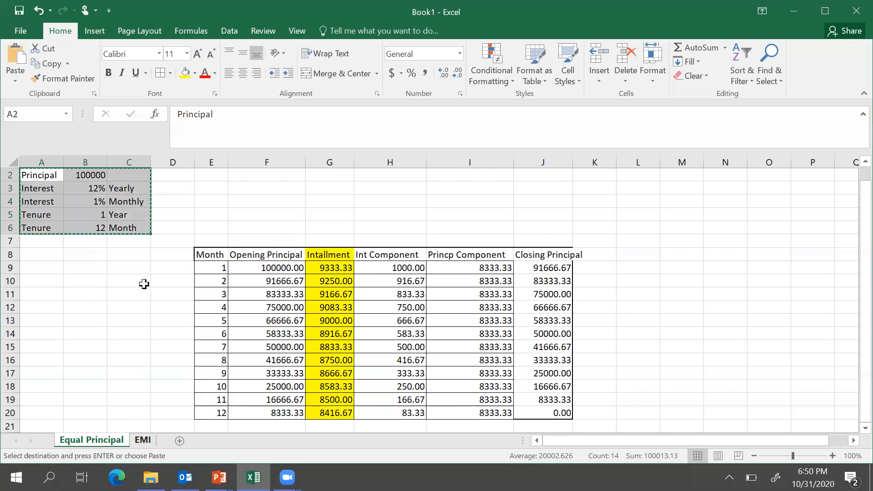
pyautogui.hotkey('ctrl', 'pagedown')
pyautogui.click(38, 174)
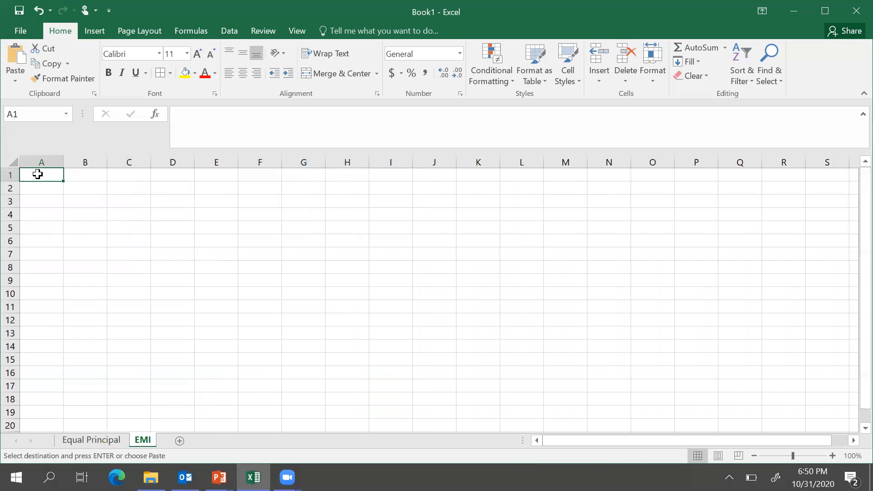
pyautogui.hotkey('ctrl', 'v')
pyautogui.click(277, 240)
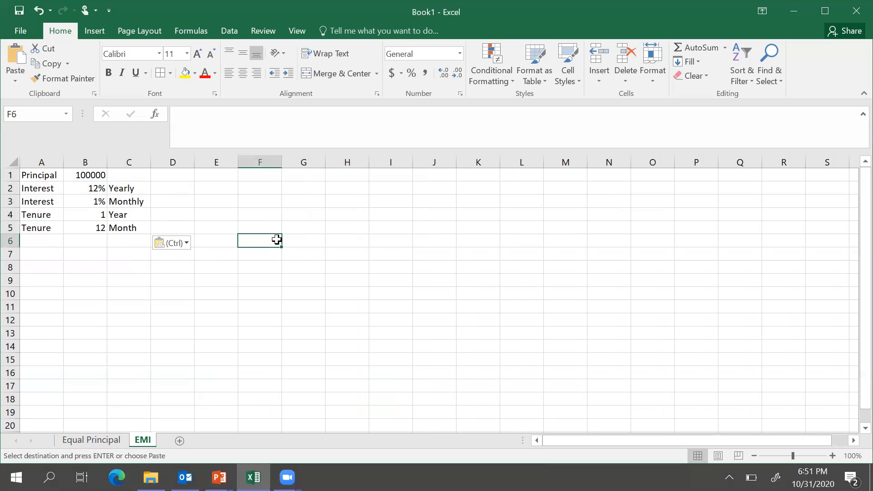
# Review the pasted principal, interest and tenure entries in B1:B5 of the EMI sheet
pyautogui.click(83, 173)
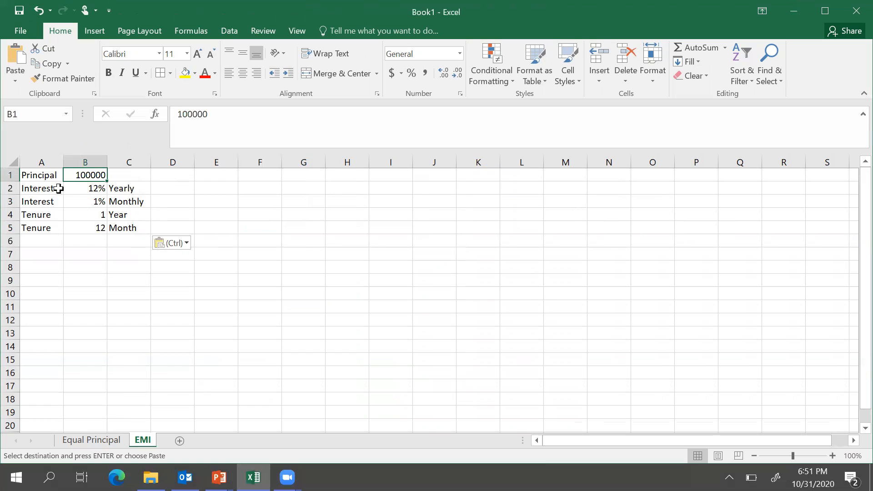
pyautogui.click(86, 190)
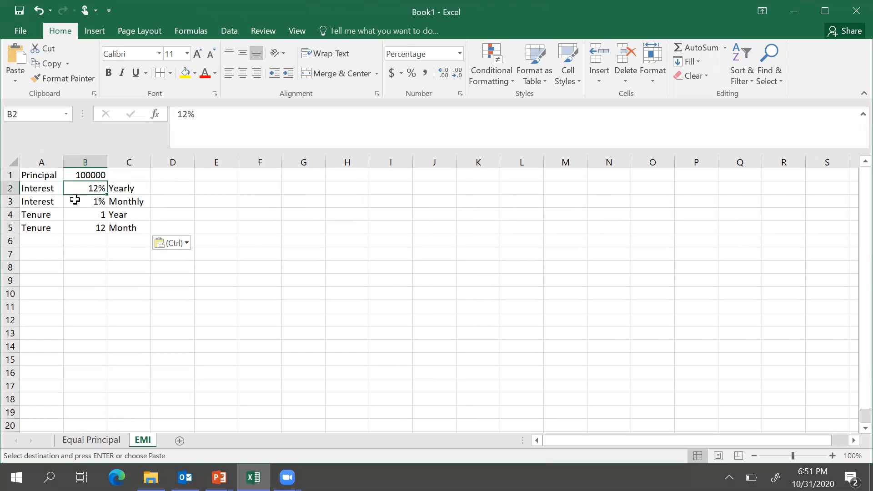
pyautogui.click(87, 200)
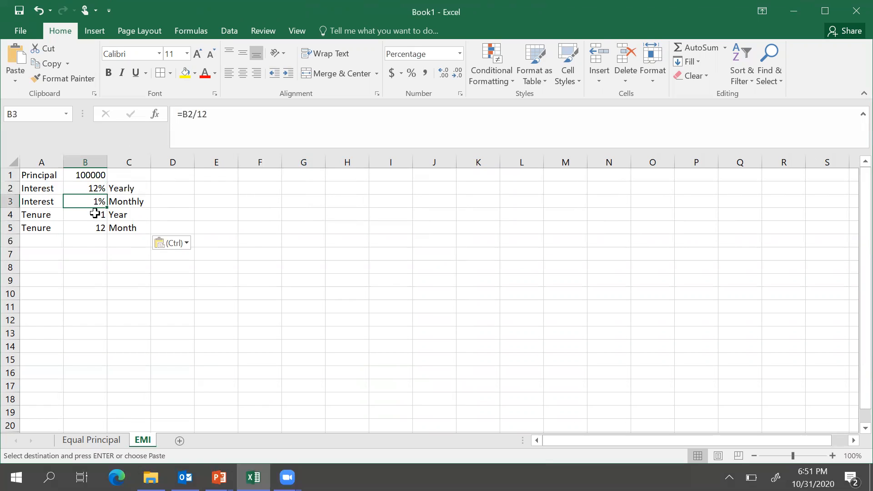
pyautogui.click(95, 215)
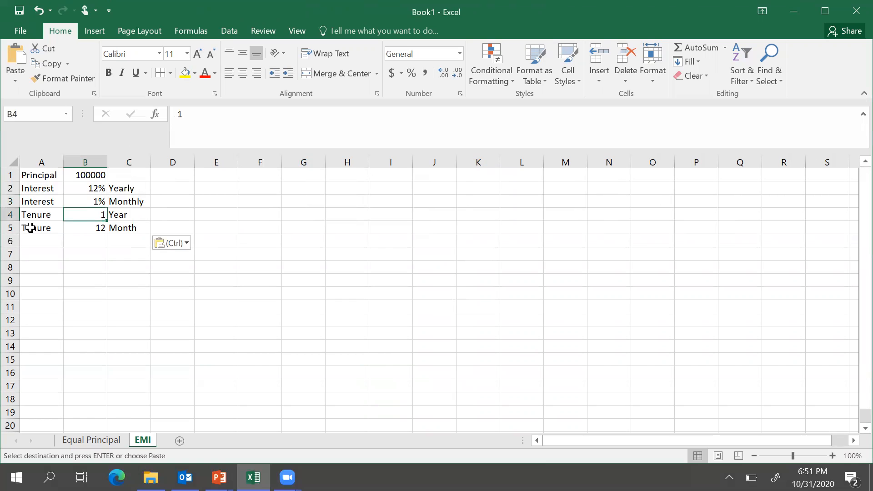
pyautogui.click(85, 229)
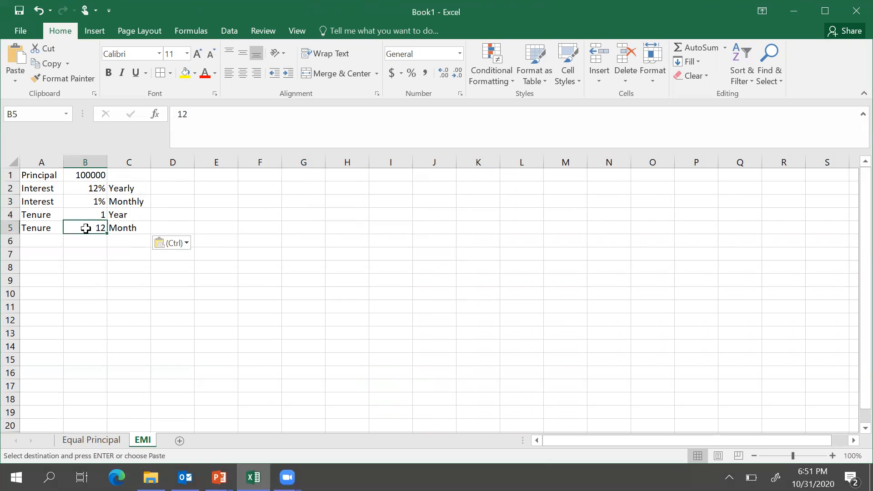
# Copy the schedule headers in E8:J8 of the Equal Principal sheet to the EMI sheet, starting at F6
pyautogui.click(105, 439)
pyautogui.moveTo(216, 257); pyautogui.dragTo(541, 257)
pyautogui.press('Escape')
pyautogui.hotkey('ctrl', 'c')
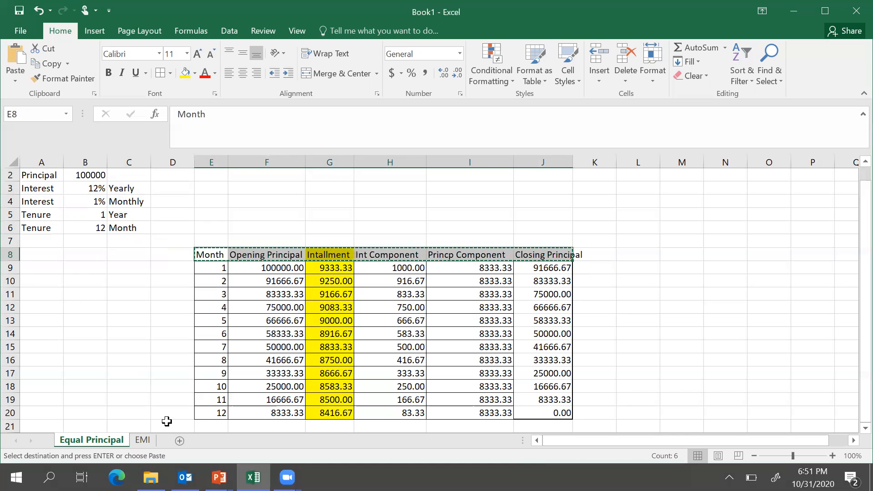
pyautogui.click(142, 440)
pyautogui.click(254, 241)
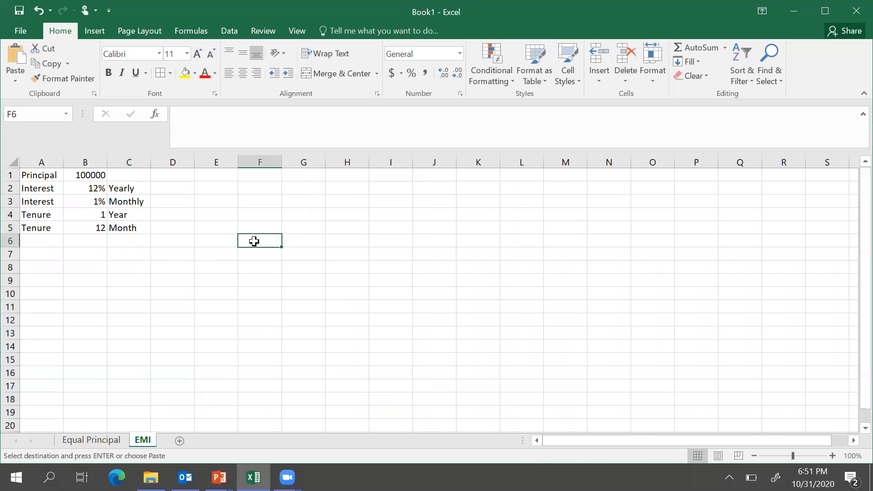
pyautogui.hotkey('ctrl', 'v')
pyautogui.click(548, 263)
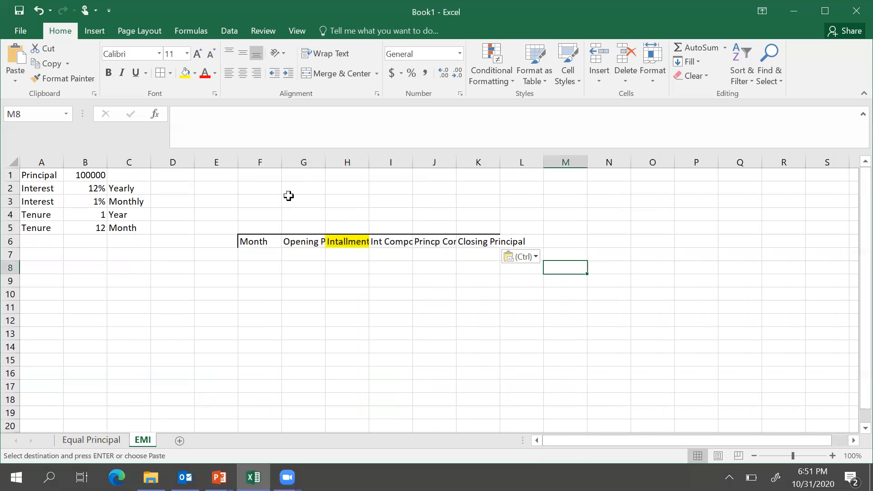
# Narrow the Month column F and auto-fit columns G through K to their schedule headers
pyautogui.moveTo(282, 162); pyautogui.dragTo(270, 162)
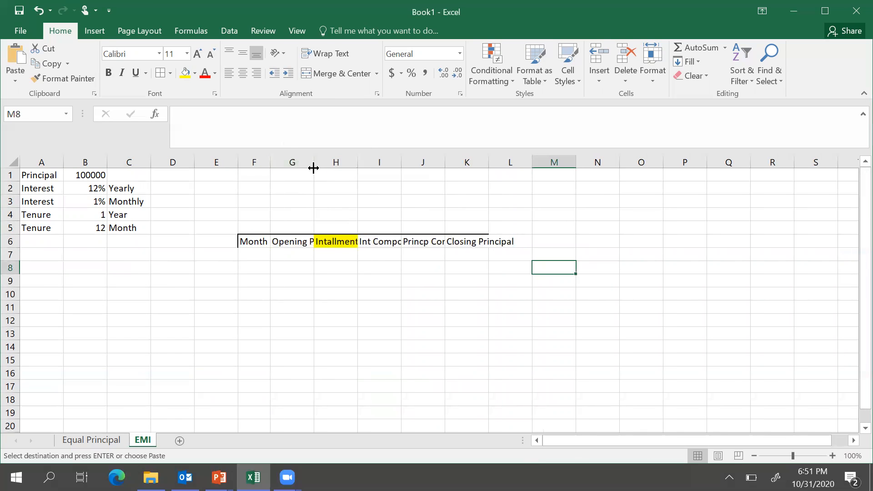
pyautogui.doubleClick(314, 160)
pyautogui.doubleClick(393, 160)
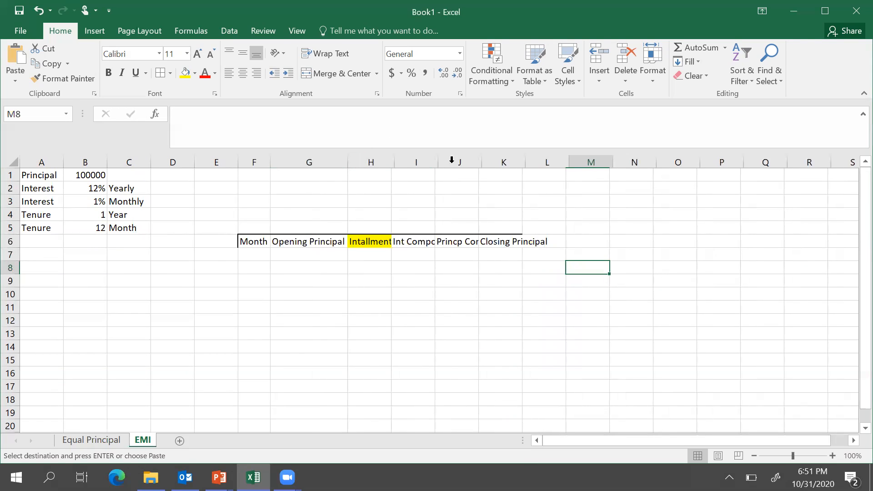
pyautogui.doubleClick(439, 162)
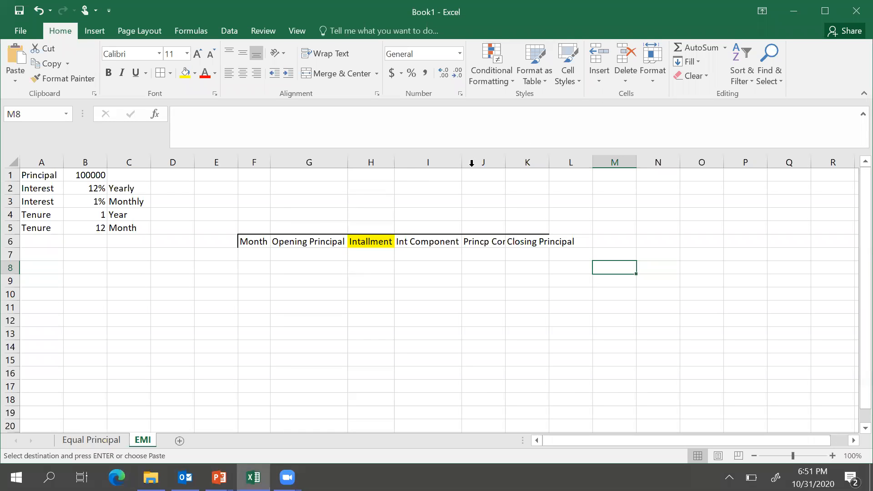
pyautogui.doubleClick(506, 163)
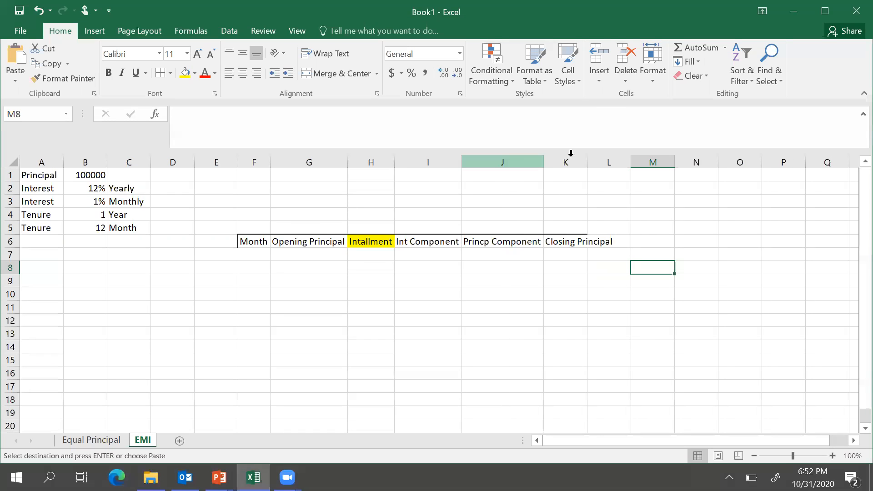
# Fill the Month column F7:F18 with the series 1 to 12
pyautogui.click(249, 253)
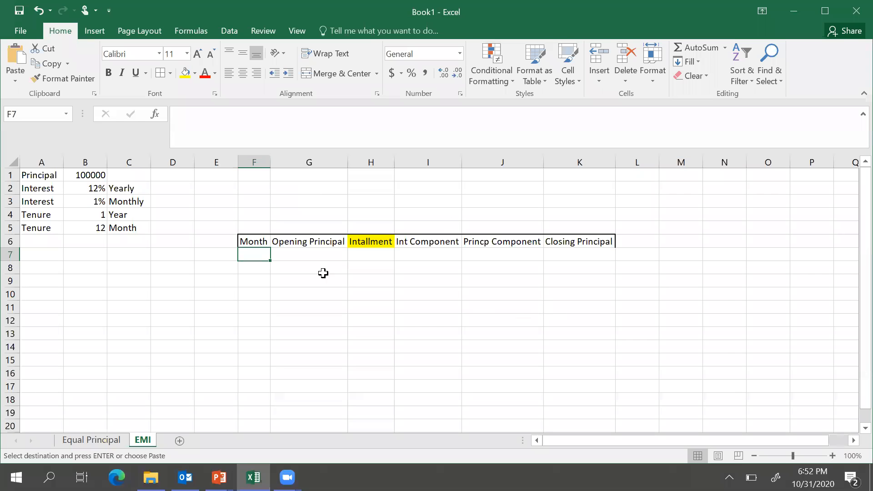
pyautogui.write('1')
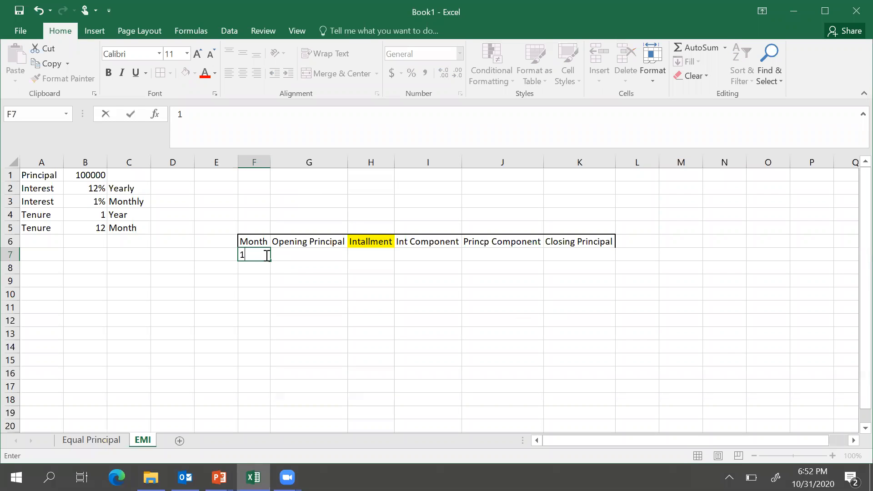
pyautogui.press('Return')
pyautogui.write('2')
pyautogui.click(285, 293)
pyautogui.moveTo(250, 253); pyautogui.dragTo(267, 404)
pyautogui.click(408, 321)
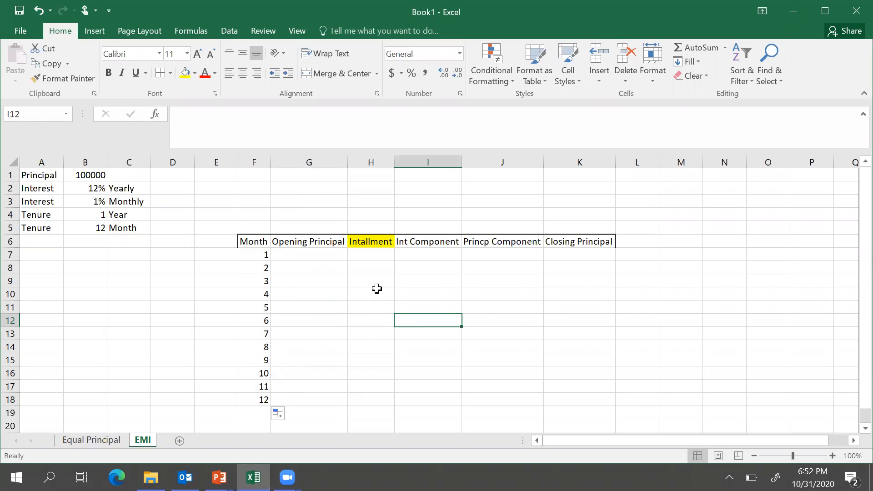
# Begin a PMT formula in installment cell H7 with the monthly interest as the absolute rate reference $B$3
pyautogui.click(367, 256)
pyautogui.write('=')
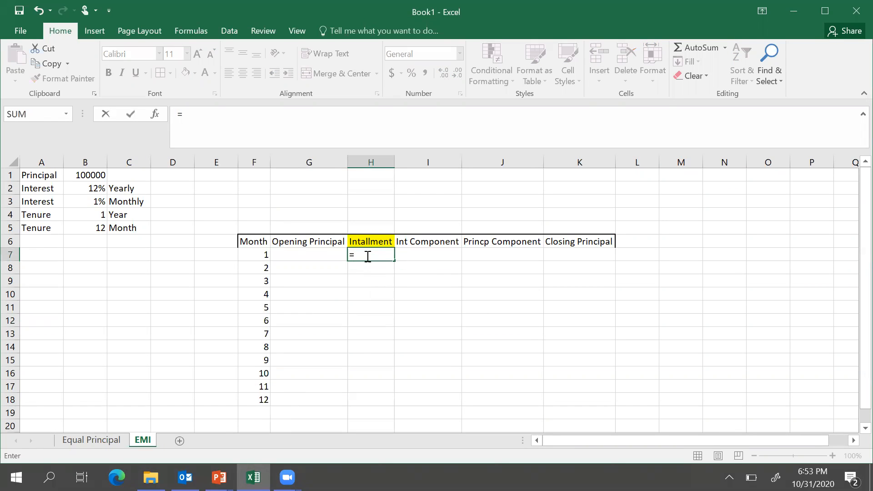
pyautogui.write('PMT')
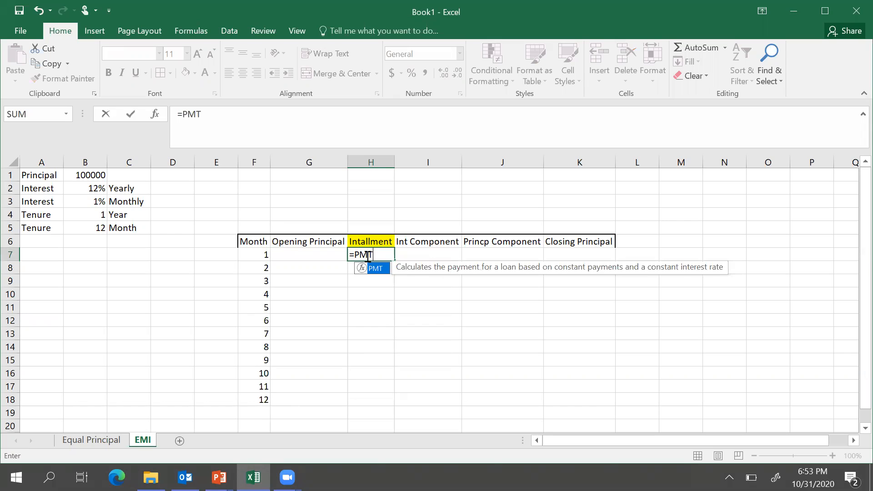
pyautogui.write('(')
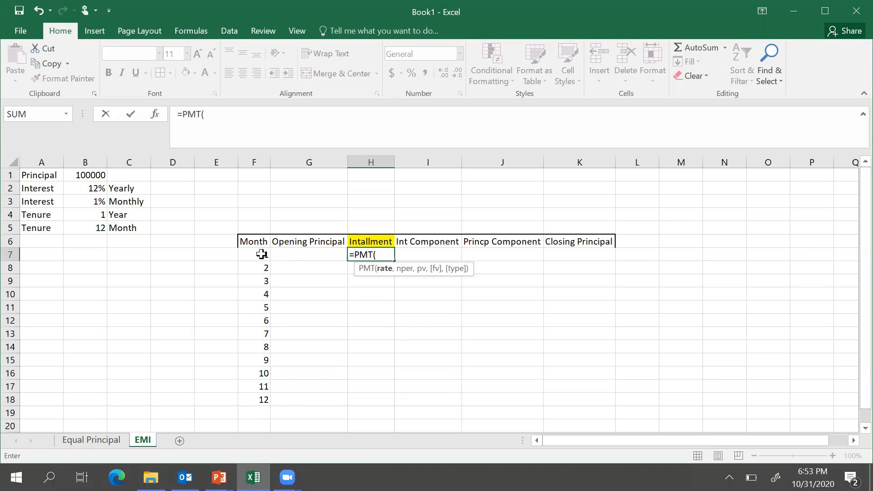
pyautogui.click(94, 200)
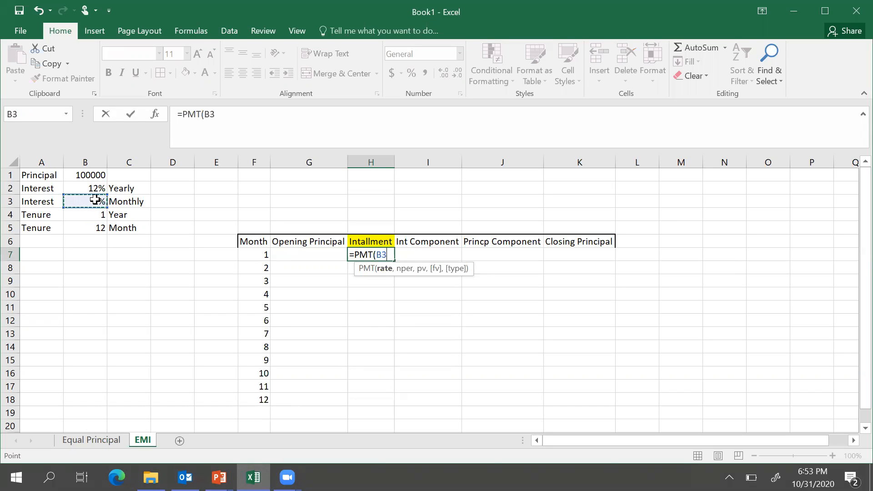
pyautogui.write(',')
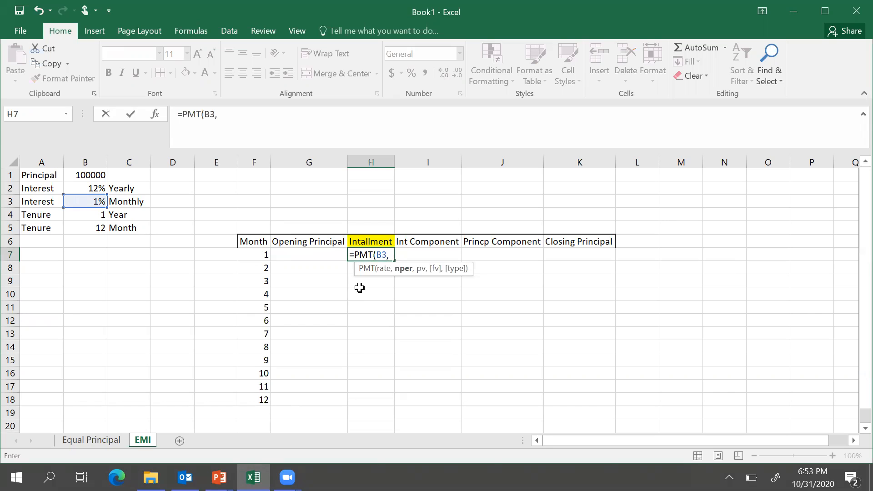
pyautogui.click(376, 255)
pyautogui.write('$')
pyautogui.press('Right')
pyautogui.write('$')
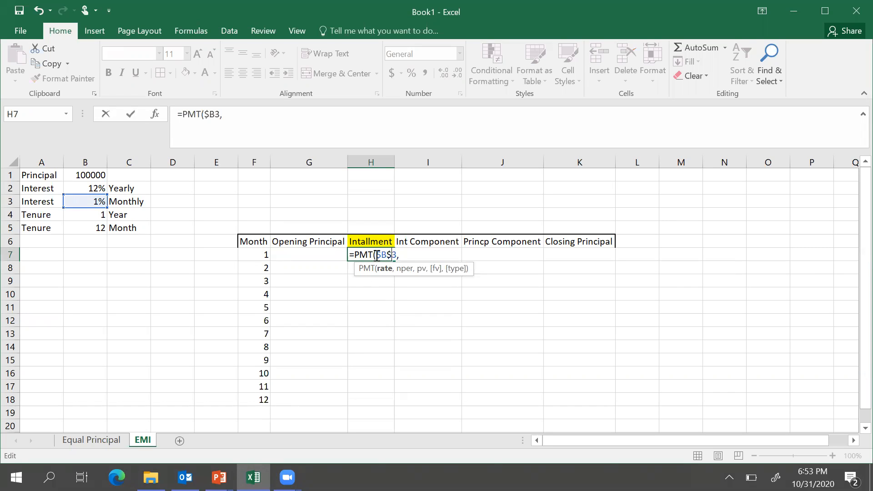
pyautogui.press('End')
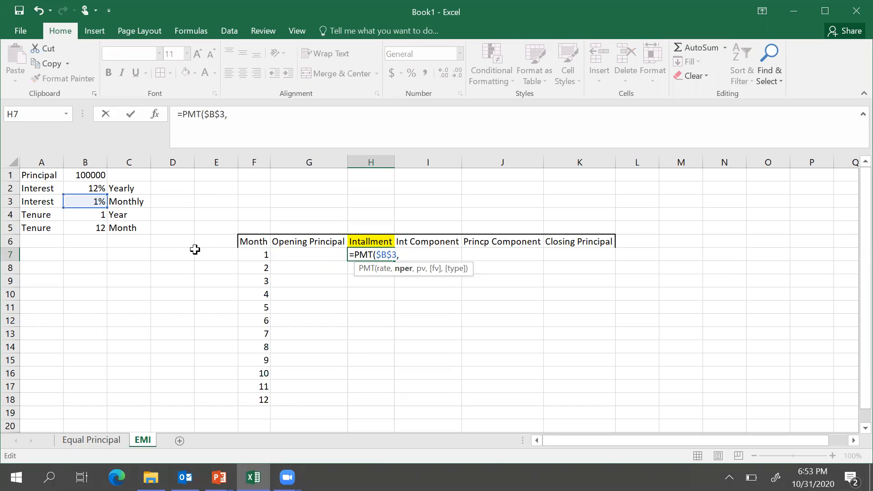
# Add the tenure in months as the absolute reference $B$5 for the PMT formula's number of periods
pyautogui.click(98, 228)
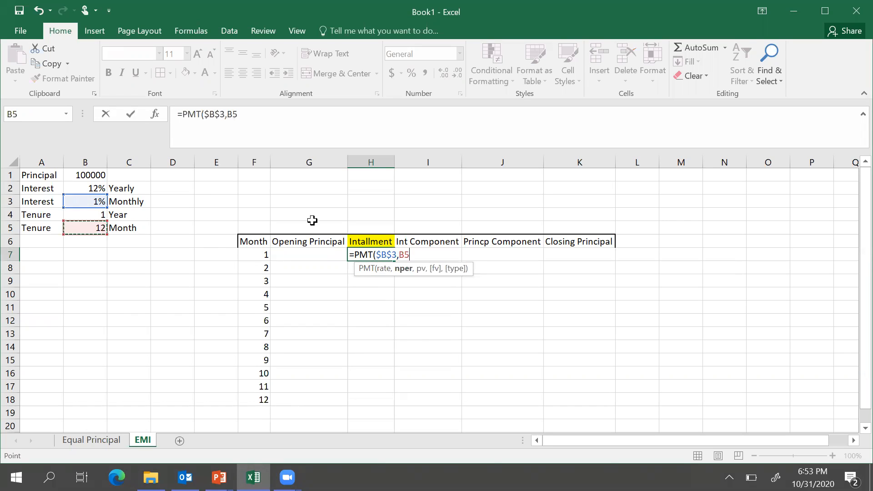
pyautogui.click(400, 255)
pyautogui.write('$')
pyautogui.press('Right')
pyautogui.write('$3,')
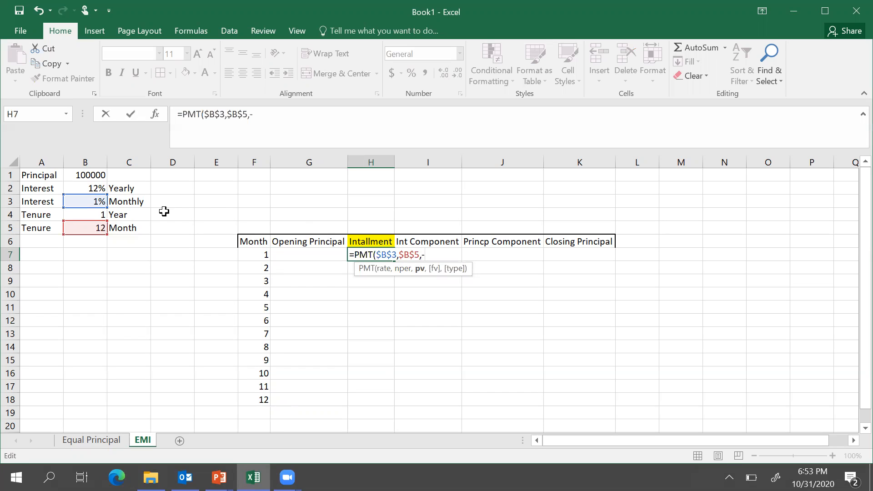
# Complete the PMT formula in H7 with the negative principal as the absolute reference -$B$1
pyautogui.click(91, 175)
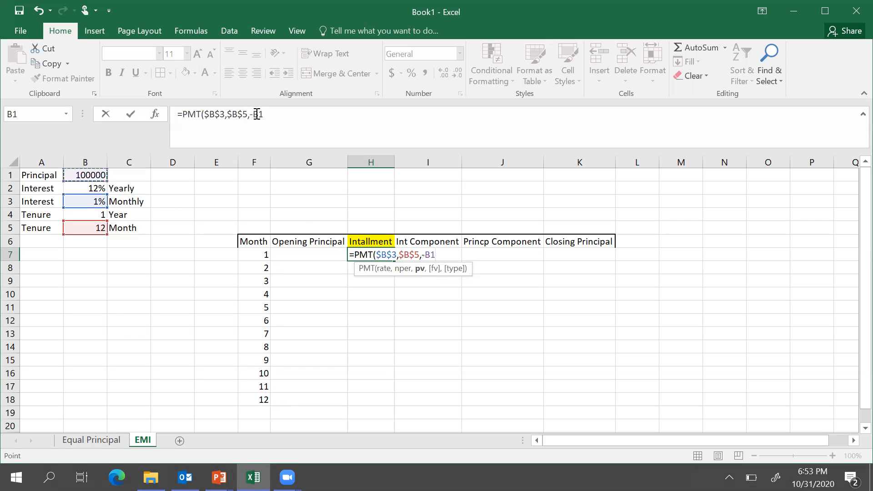
pyautogui.click(256, 114)
pyautogui.write('$')
pyautogui.press('Right')
pyautogui.write('$')
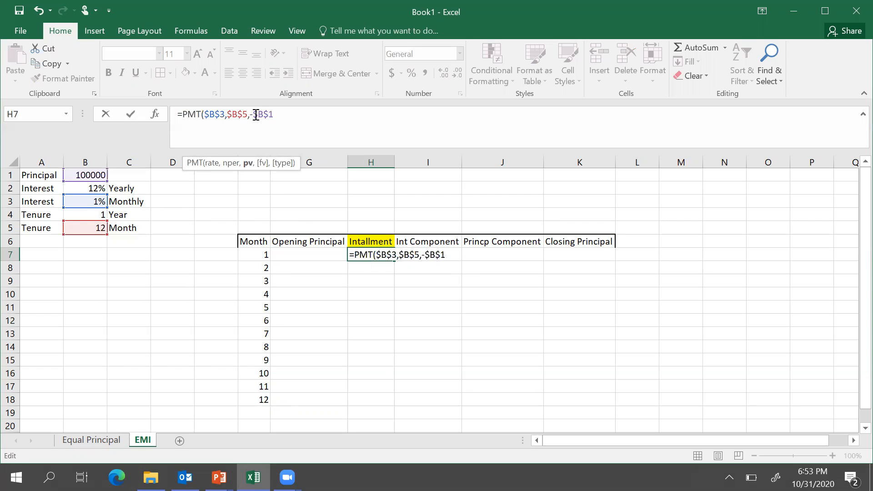
pyautogui.write(')')
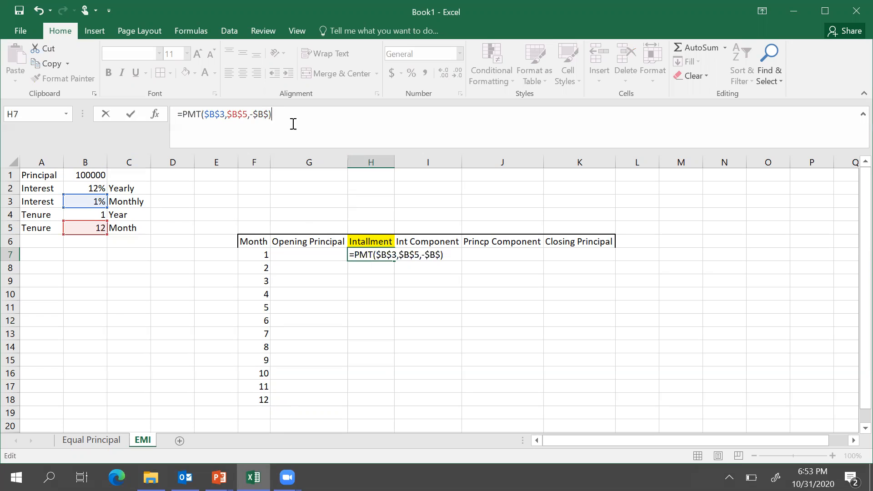
pyautogui.press('BackSpace')
pyautogui.write('1')
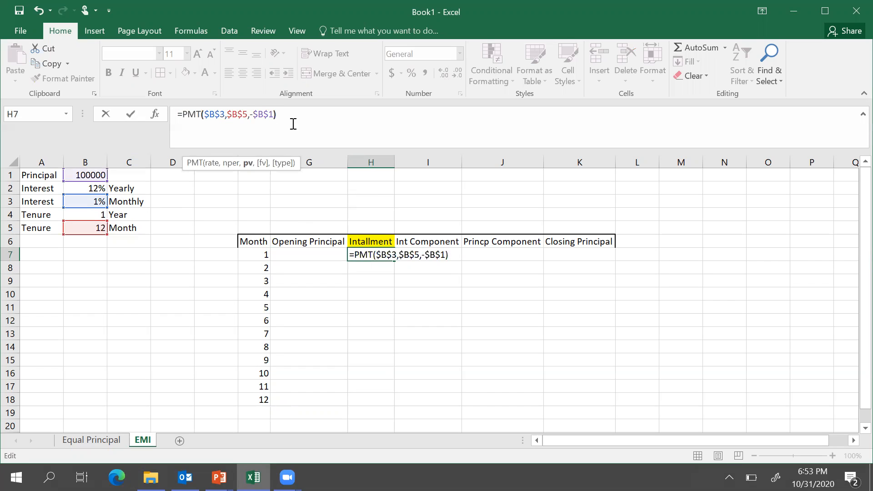
pyautogui.write(')')
pyautogui.press('Return')
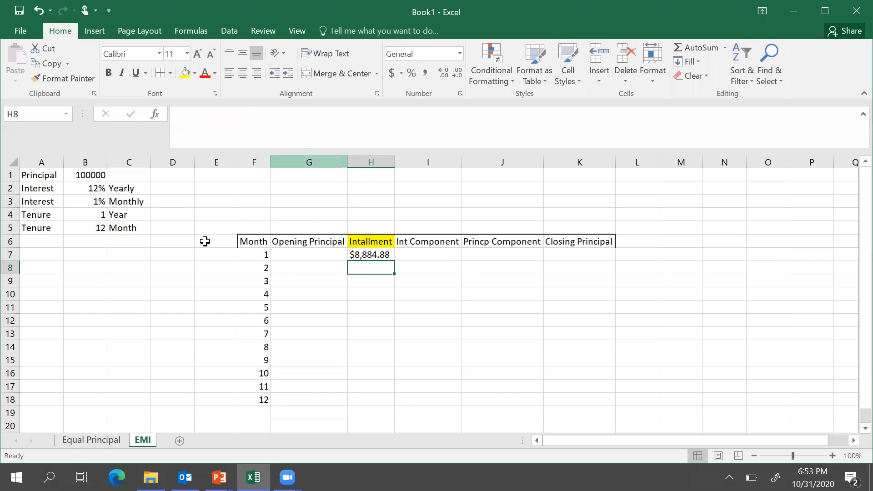
# Apply the Accounting format to the installment in H7 and fill its PMT formula down through H18
pyautogui.click(372, 254)
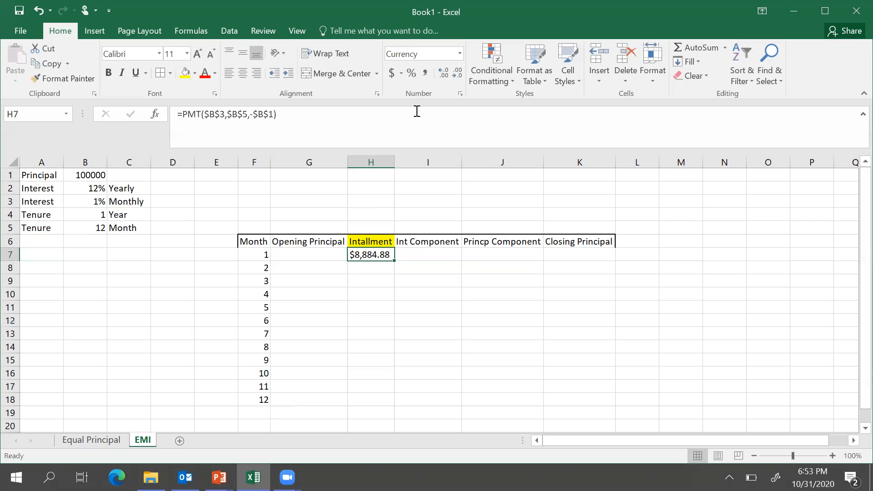
pyautogui.click(392, 73)
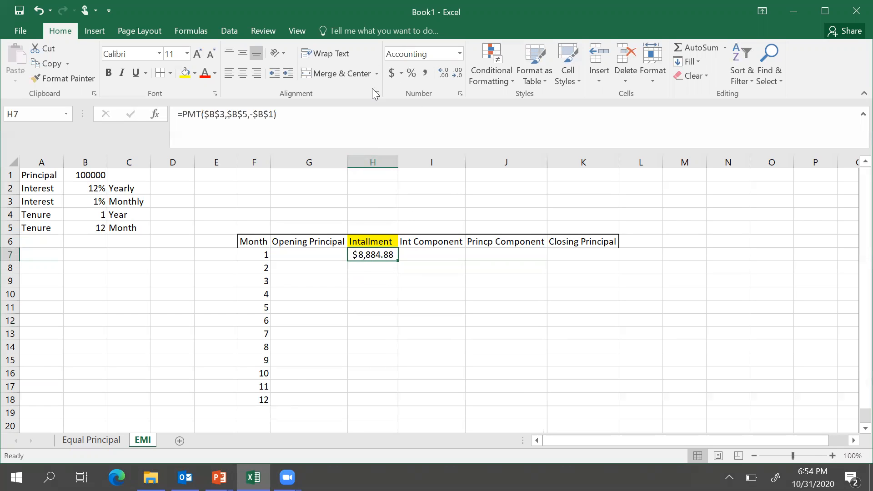
pyautogui.click(401, 73)
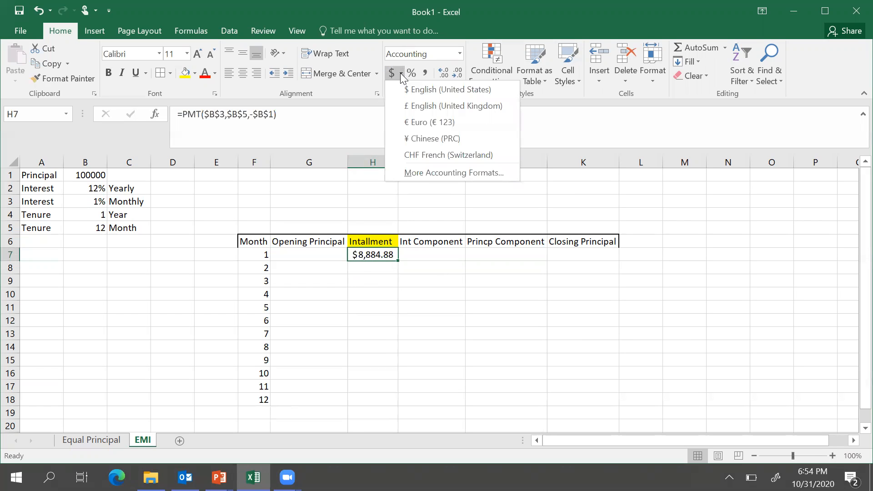
pyautogui.click(599, 141)
pyautogui.moveTo(398, 260); pyautogui.dragTo(398, 401)
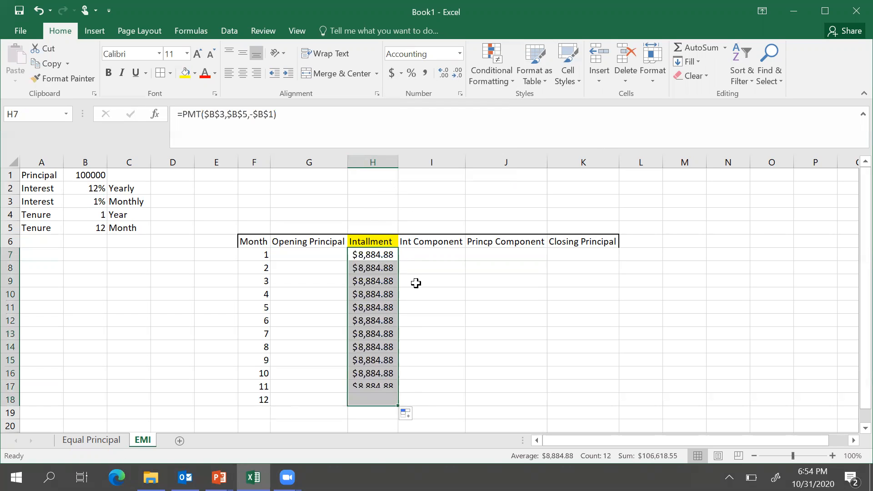
# Set the currency symbol of the installment cells H7:H18 to None in their Accounting format
pyautogui.rightClick(379, 257)
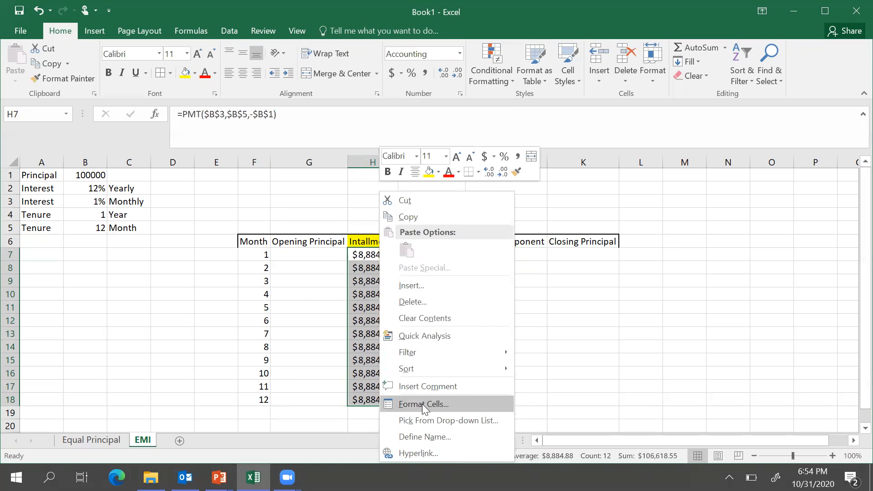
pyautogui.press('Escape')
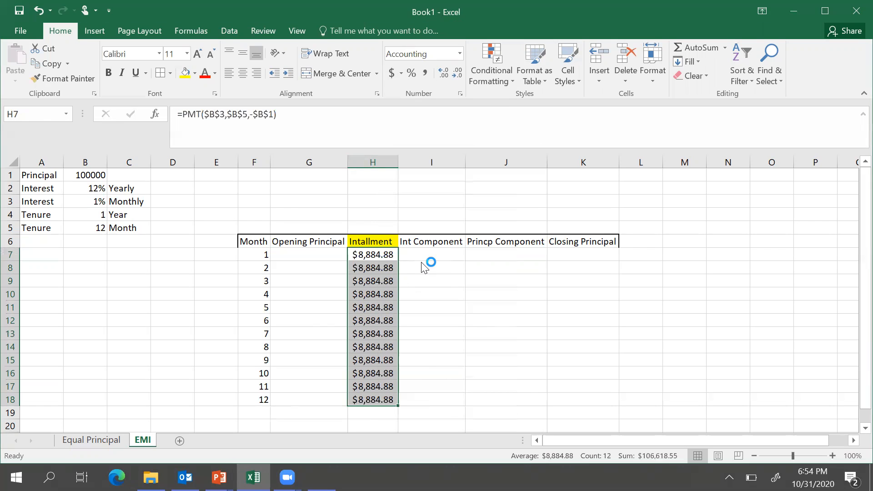
pyautogui.hotkey('ctrl', '1')
pyautogui.click(438, 239)
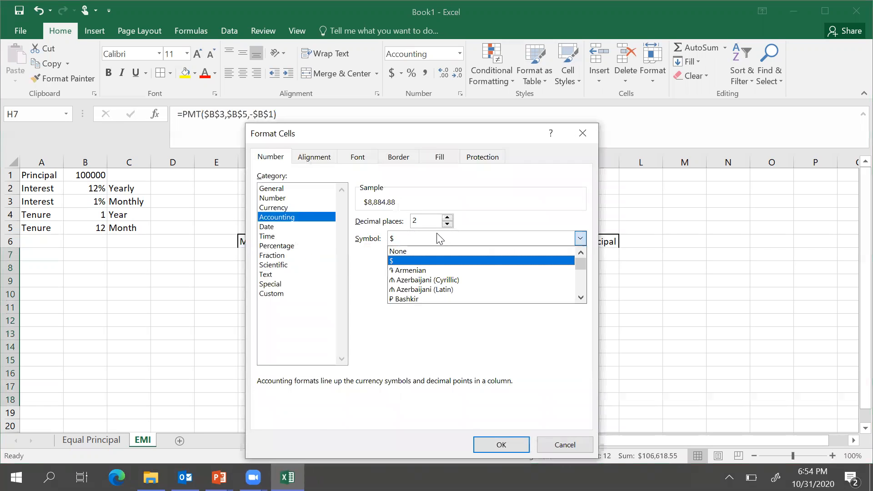
pyautogui.click(416, 249)
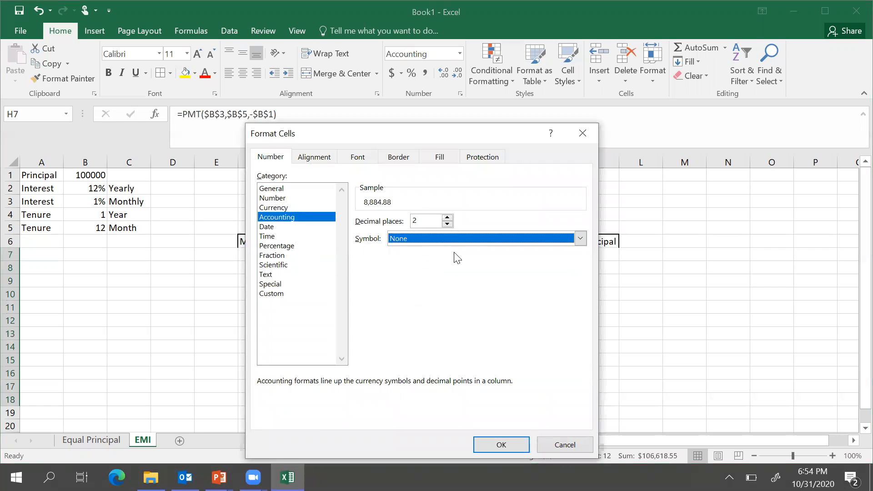
pyautogui.click(500, 445)
pyautogui.click(517, 350)
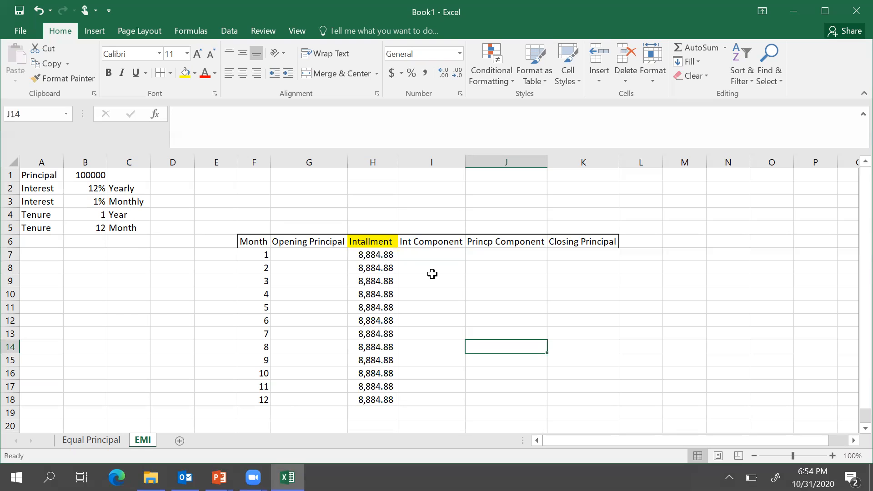
# Copy the principal from B1 into the first month's Opening Principal cell G7
pyautogui.click(312, 253)
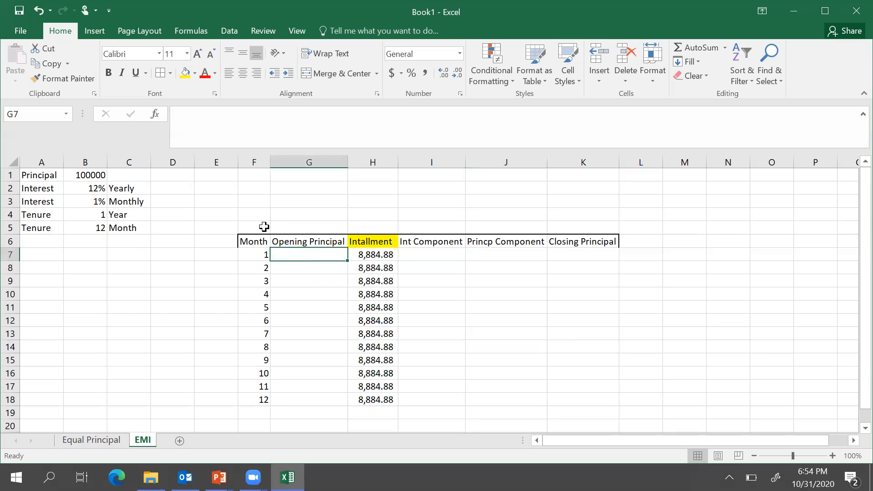
pyautogui.click(86, 175)
pyautogui.hotkey('ctrl', 'c')
pyautogui.click(297, 255)
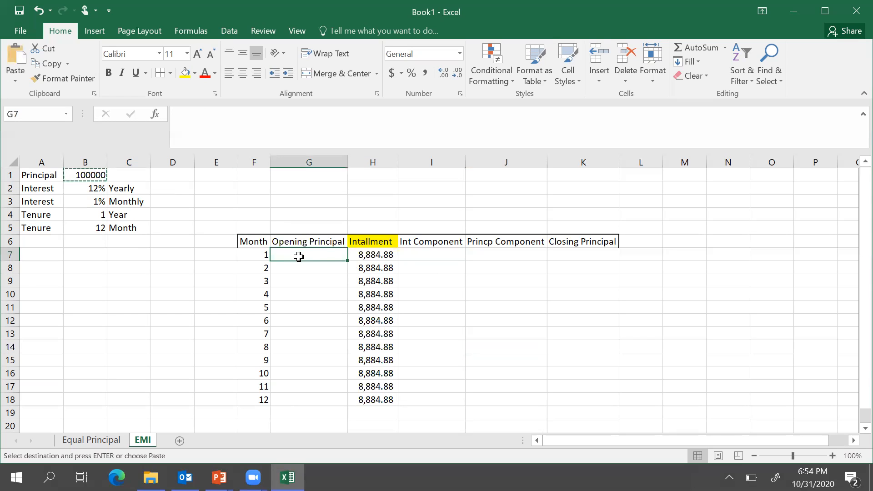
pyautogui.hotkey('ctrl', 'v')
pyautogui.click(486, 277)
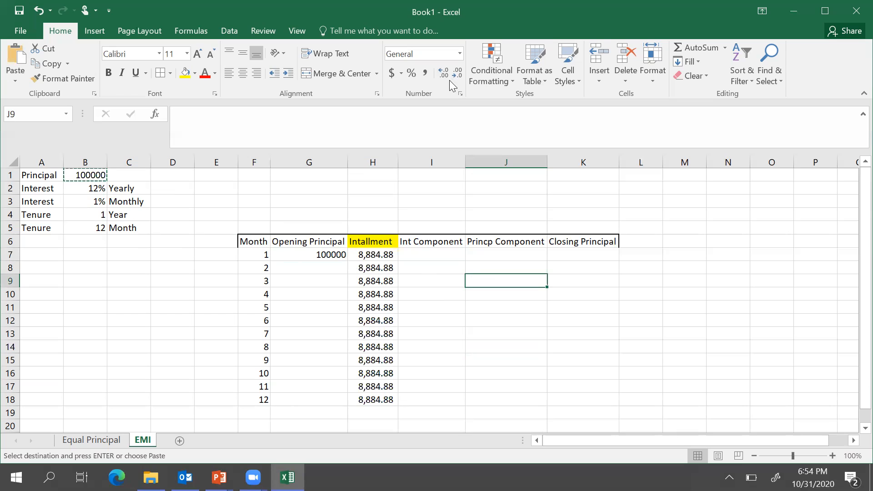
# Show the opening principal in G7 with two decimal places
pyautogui.click(322, 256)
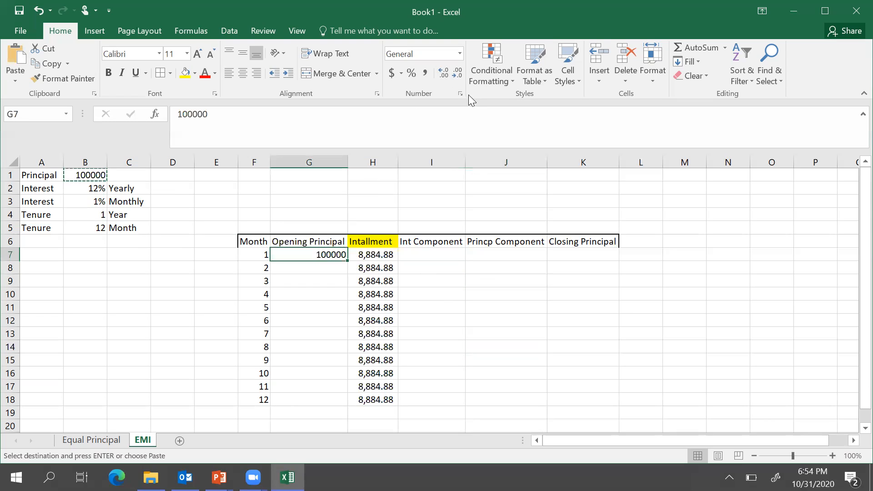
pyautogui.click(444, 74)
pyautogui.click(444, 75)
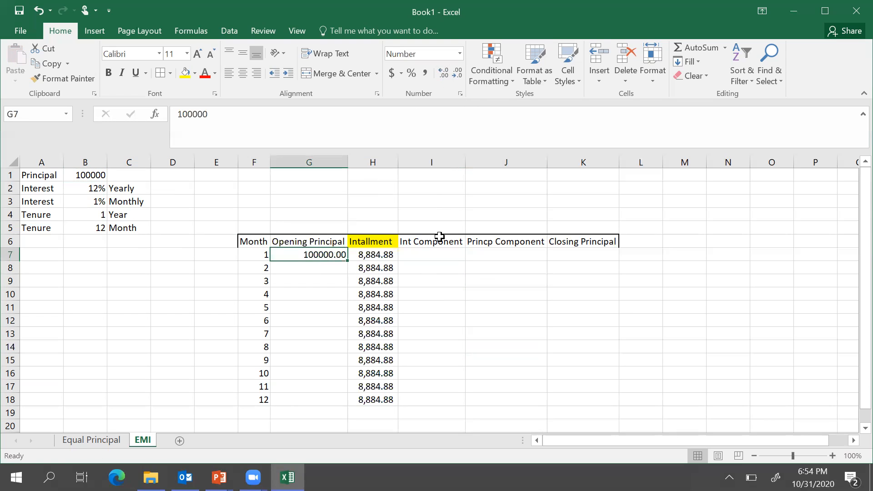
pyautogui.click(451, 303)
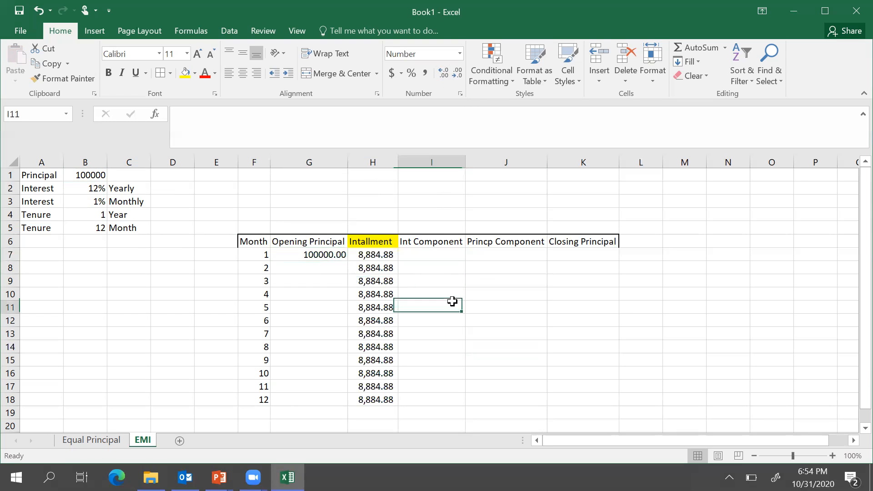
# Calculate the first month's interest component in I7 as opening principal times monthly interest, =G7*B3
pyautogui.click(438, 253)
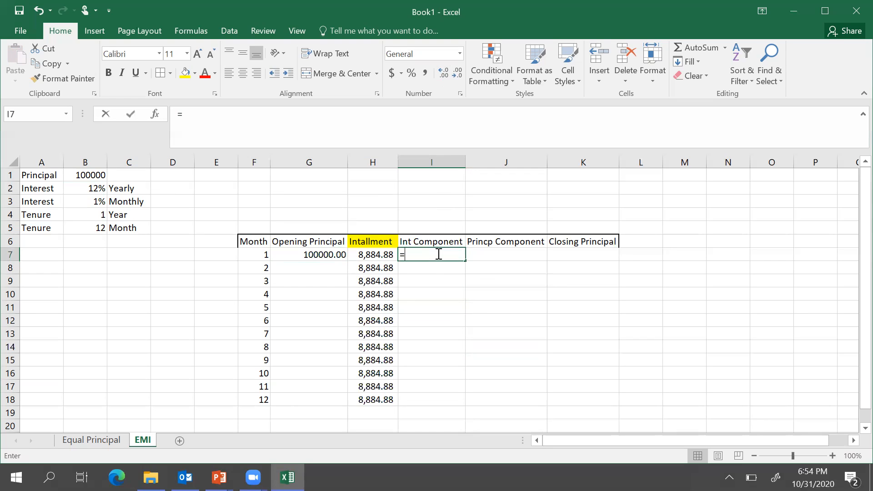
pyautogui.write('=')
pyautogui.click(318, 255)
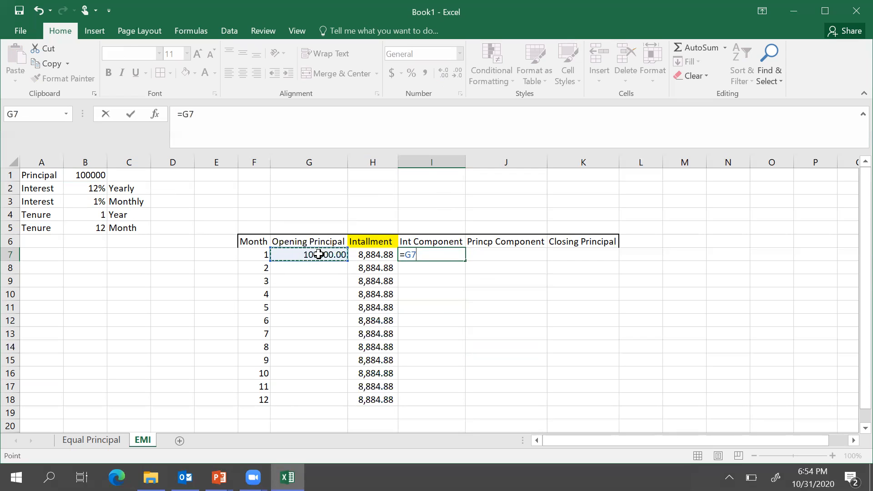
pyautogui.write('*')
pyautogui.click(91, 202)
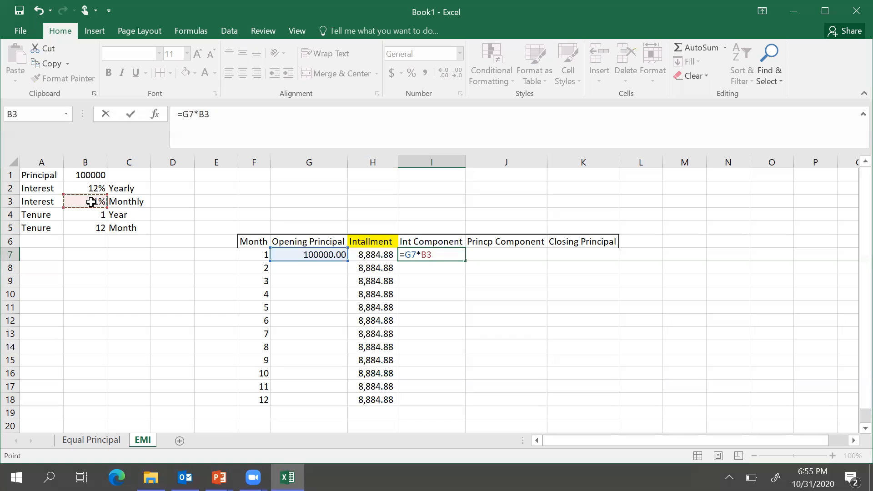
pyautogui.press('Return')
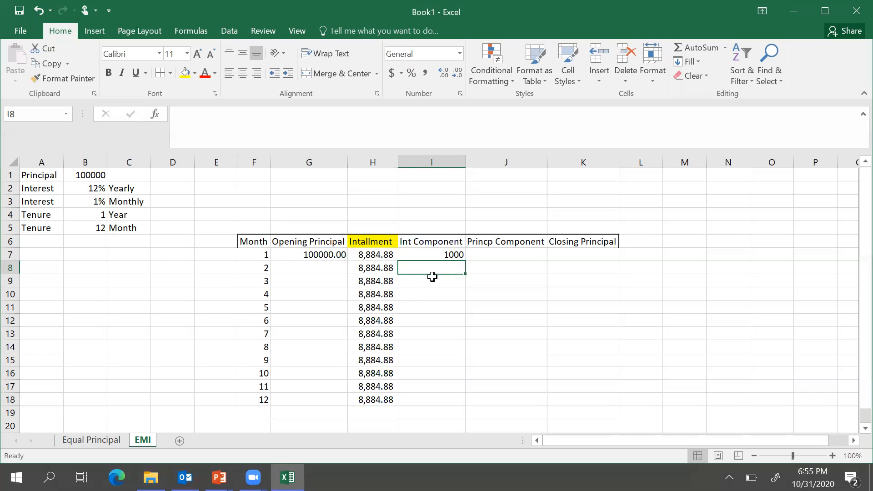
# Calculate the first month's principal component in J7 as installment minus interest component, =H7-I7
pyautogui.click(502, 253)
pyautogui.write('=')
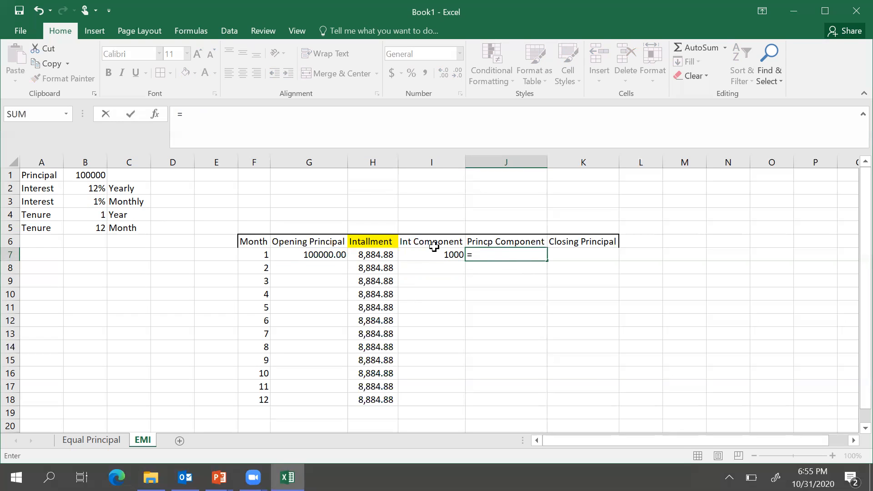
pyautogui.click(367, 252)
pyautogui.write('-')
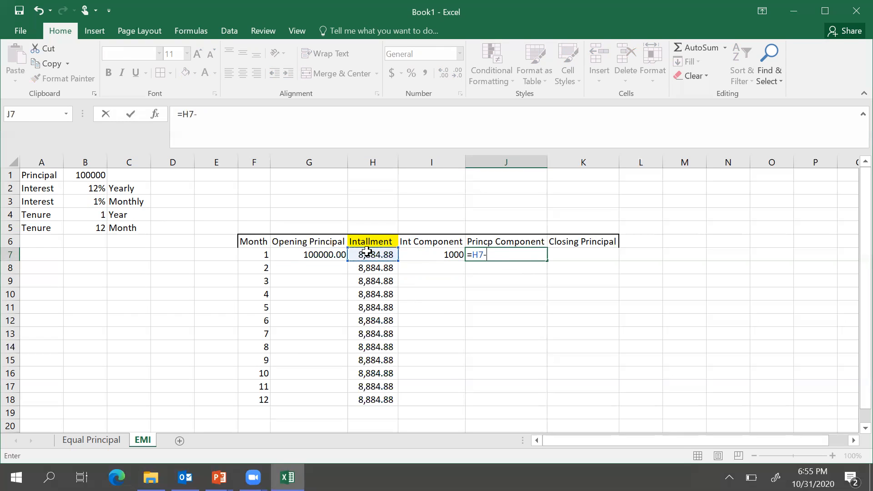
pyautogui.click(425, 257)
pyautogui.press('Return')
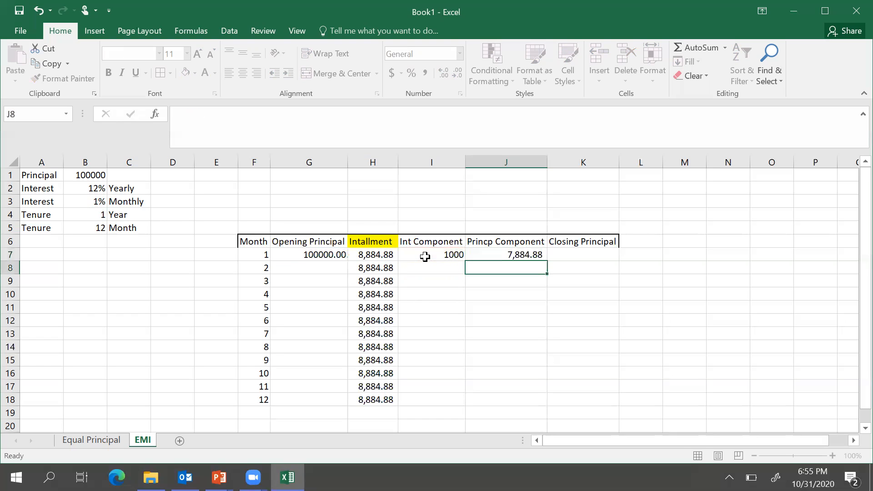
# Calculate the first month's closing principal in K7 as opening principal minus principal component, =G7-J7
pyautogui.click(585, 259)
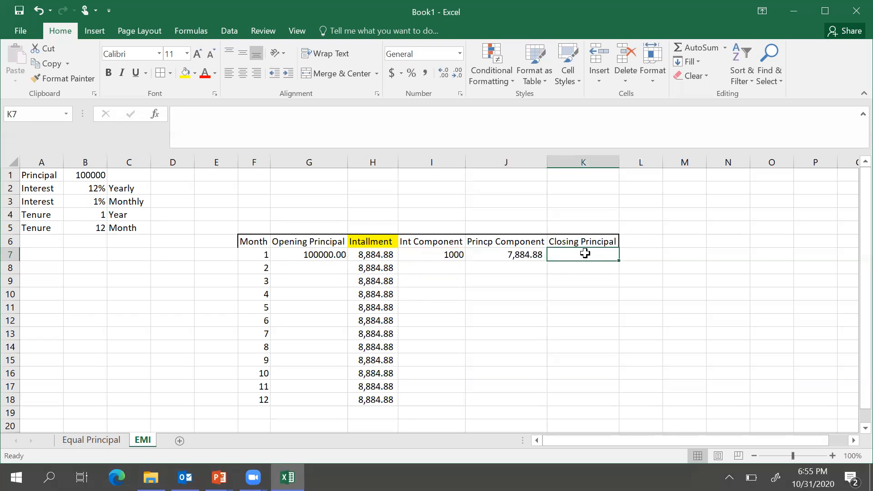
pyautogui.write('=')
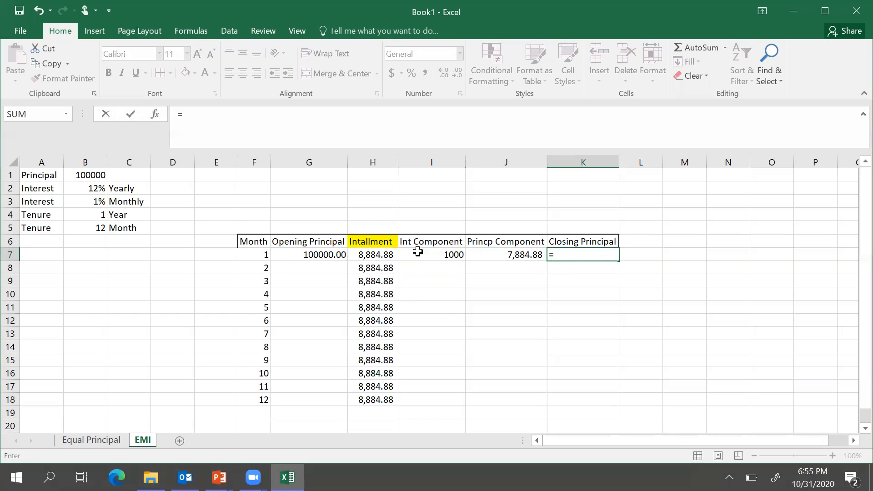
pyautogui.click(326, 254)
pyautogui.write('-')
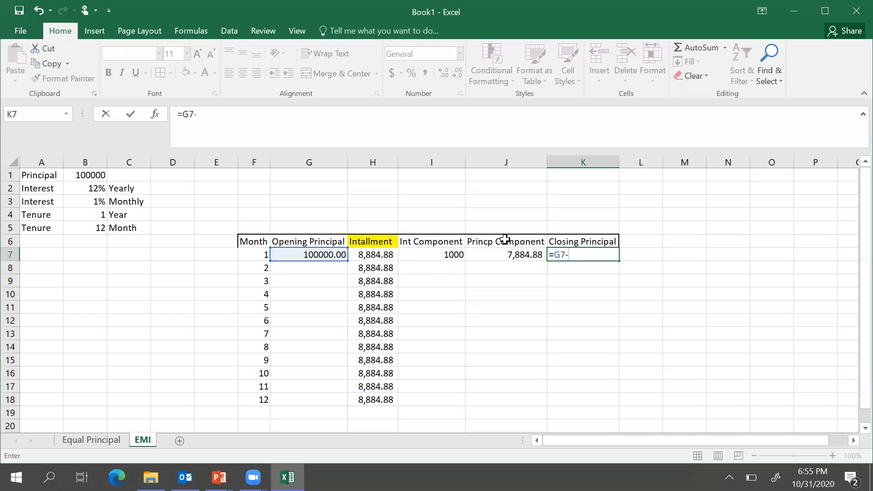
pyautogui.click(513, 254)
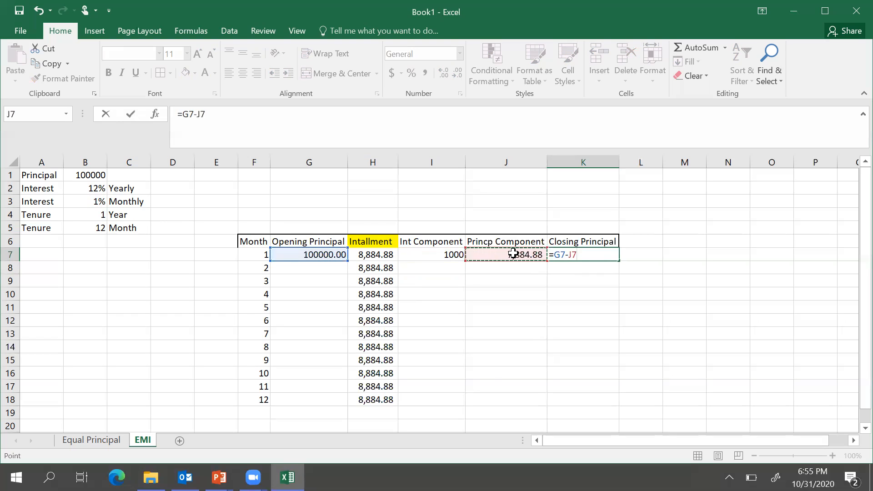
pyautogui.hotkey('ctrl', 'Return')
pyautogui.press('Return')
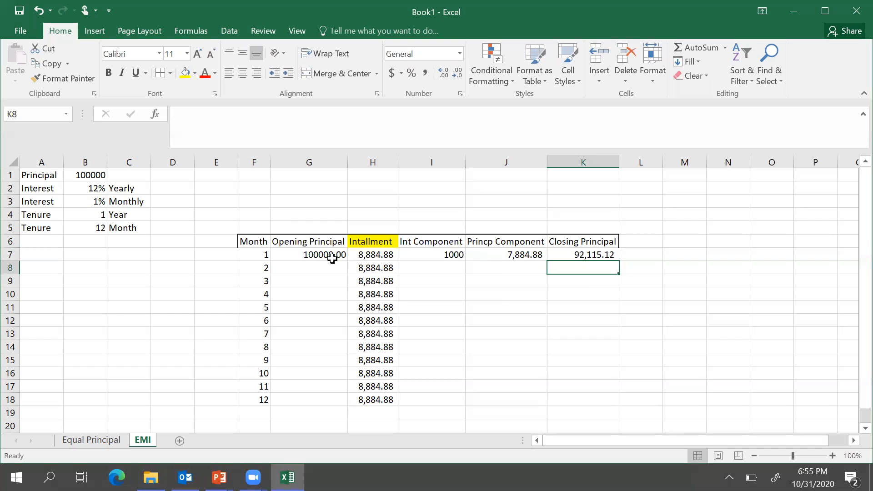
# Link the second month's opening principal in G8 to the first month's closing principal with =K7
pyautogui.click(319, 267)
pyautogui.write('=')
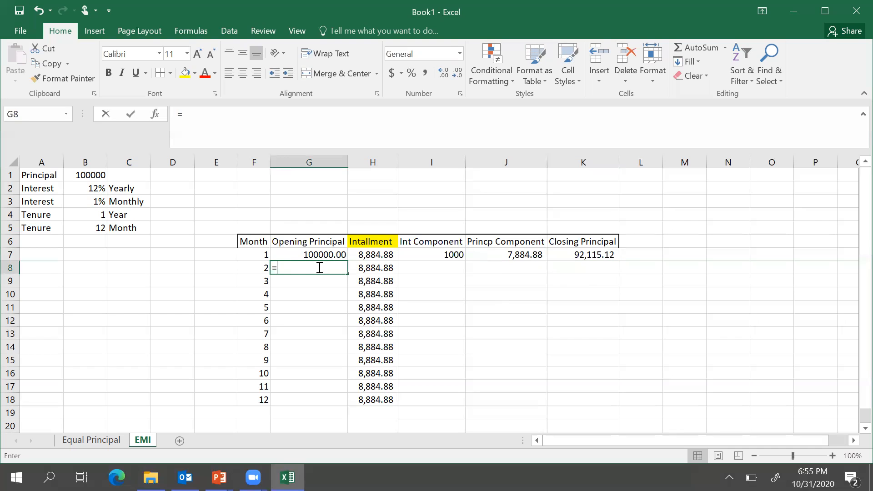
pyautogui.click(596, 261)
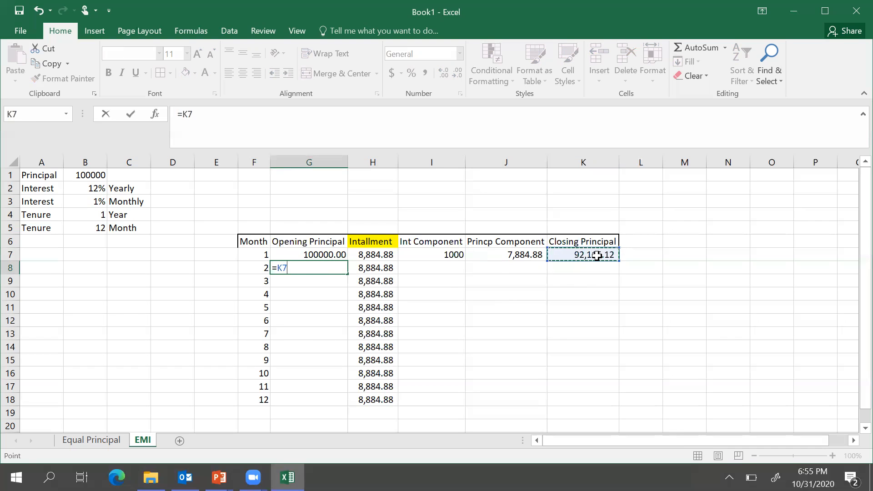
pyautogui.press('Return')
# Copy the first month's interest formula from I7 into I8 and format both cells as Number
pyautogui.click(444, 254)
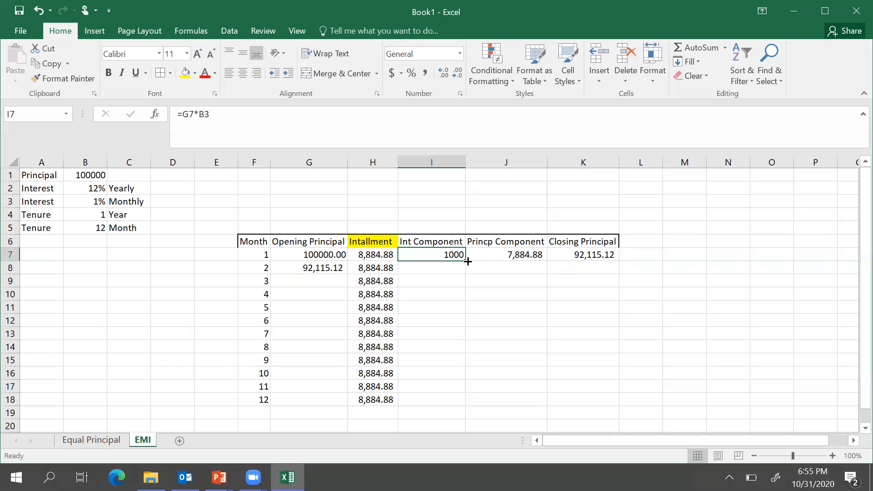
pyautogui.moveTo(464, 260); pyautogui.dragTo(464, 273)
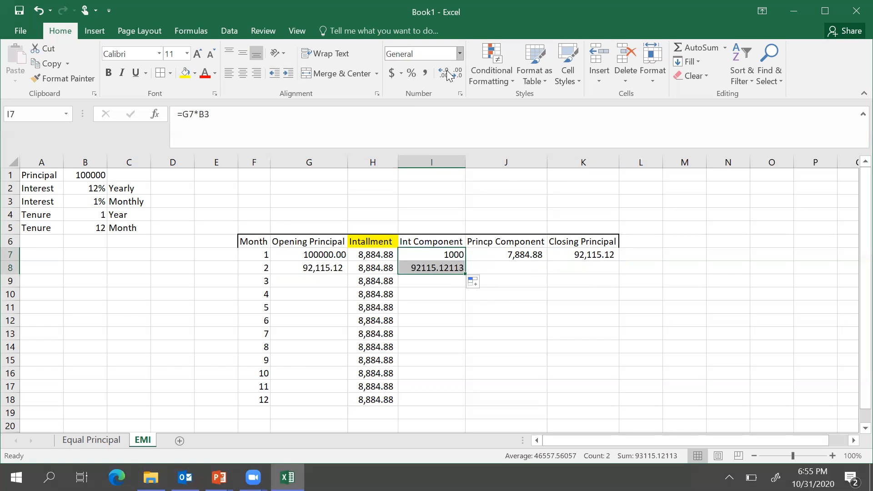
pyautogui.click(459, 54)
pyautogui.click(442, 106)
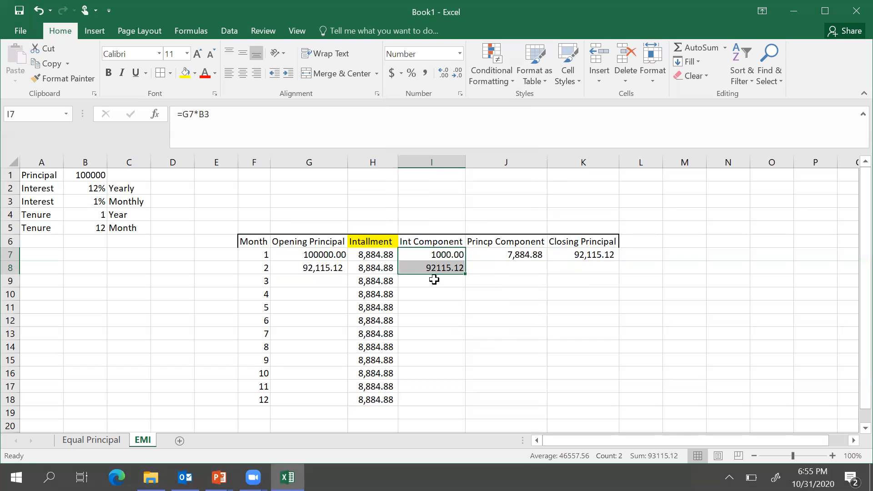
# Correct the second month's interest formula in I8 to use an absolute monthly rate reference, =G8*$B$3
pyautogui.click(473, 283)
pyautogui.doubleClick(446, 267)
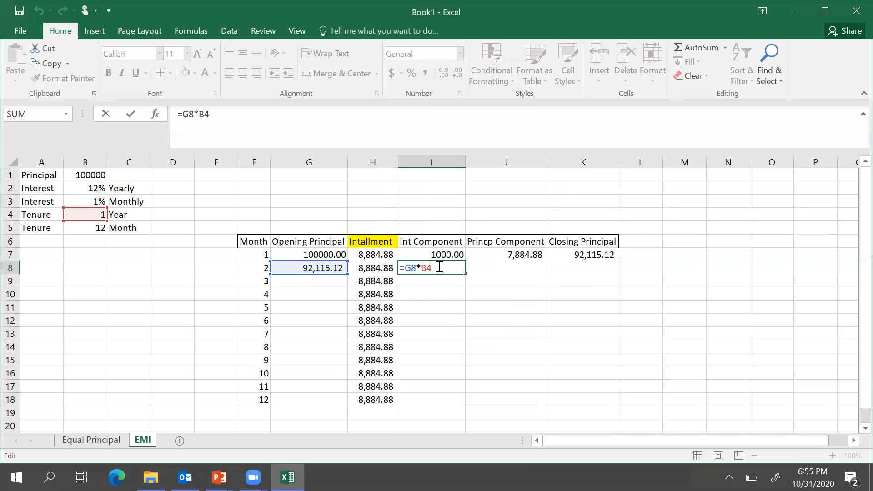
pyautogui.press('BackSpace')
pyautogui.press('BackSpace')
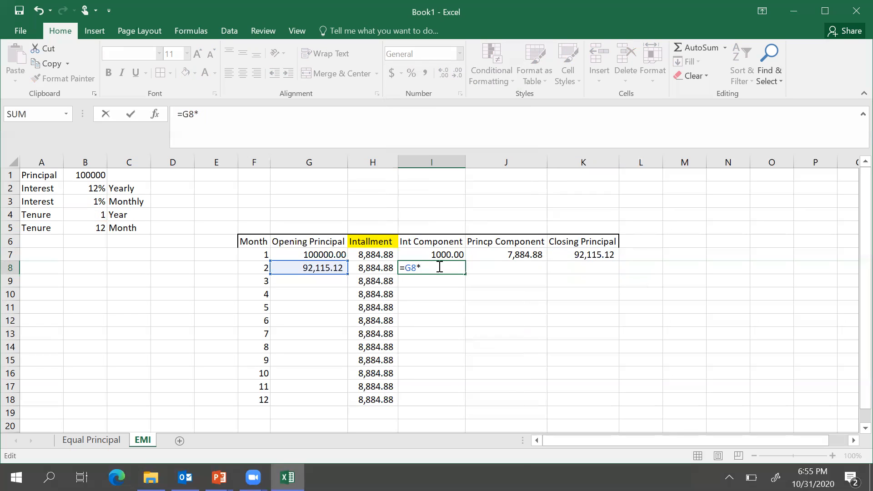
pyautogui.write('$b$3')
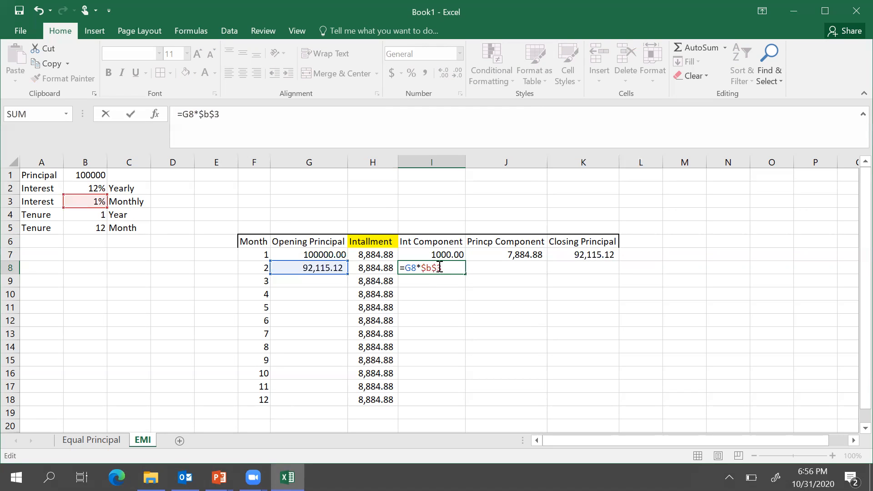
pyautogui.press('Return')
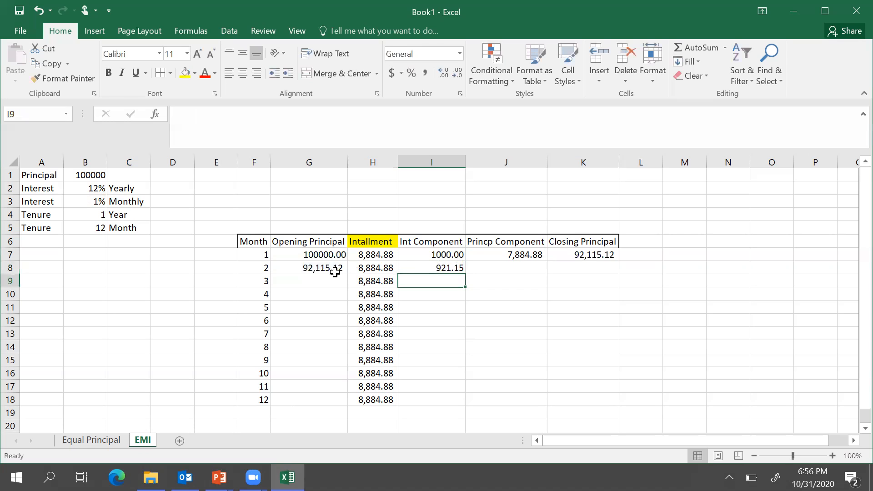
# Copy the first month's principal component and closing principal formulas from J7 and K7 into row 8
pyautogui.click(503, 267)
pyautogui.click(521, 248)
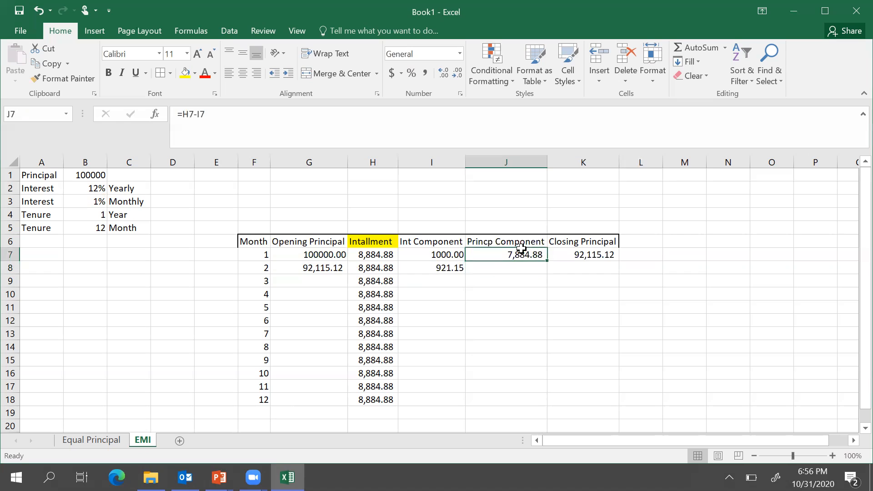
pyautogui.moveTo(547, 261); pyautogui.dragTo(547, 271)
pyautogui.click(596, 254)
pyautogui.moveTo(619, 261); pyautogui.dragTo(618, 268)
# Fill the second month's opening principal, interest, principal component and closing principal formulas down to month 12 in row 18
pyautogui.click(330, 266)
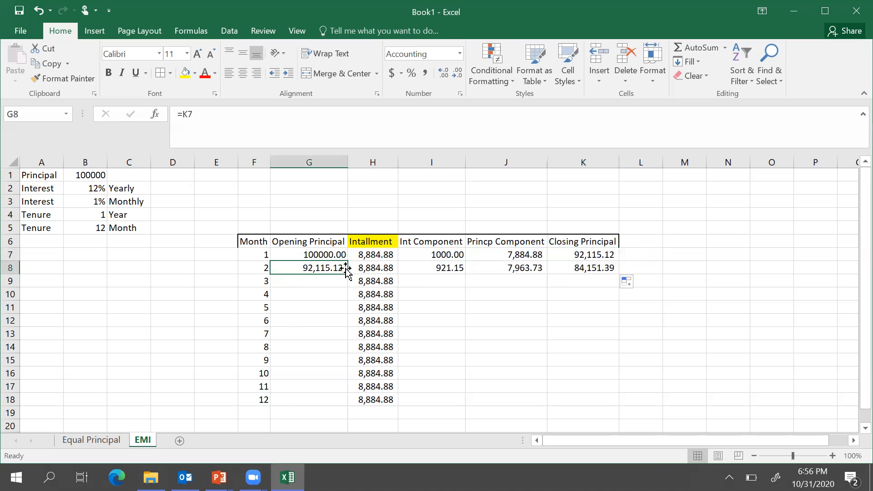
pyautogui.moveTo(347, 272); pyautogui.dragTo(346, 404)
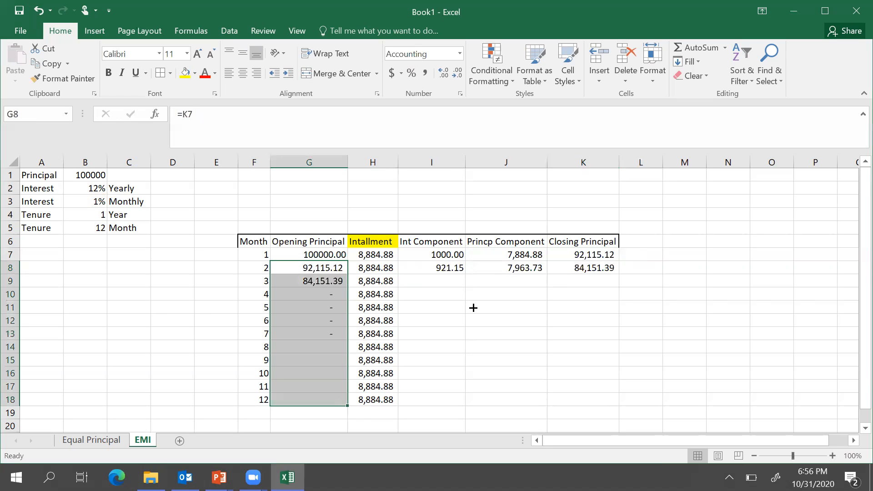
pyautogui.click(448, 267)
pyautogui.moveTo(465, 273); pyautogui.dragTo(470, 403)
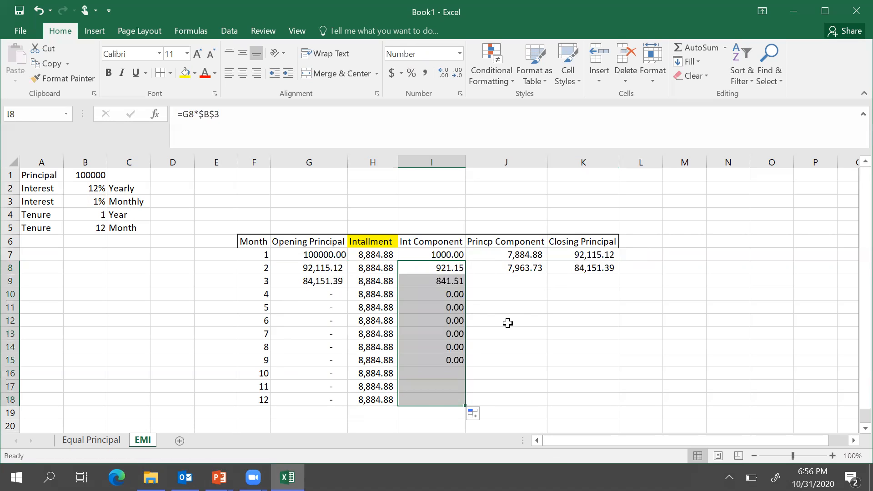
pyautogui.click(513, 266)
pyautogui.moveTo(547, 274); pyautogui.dragTo(544, 402)
pyautogui.click(609, 268)
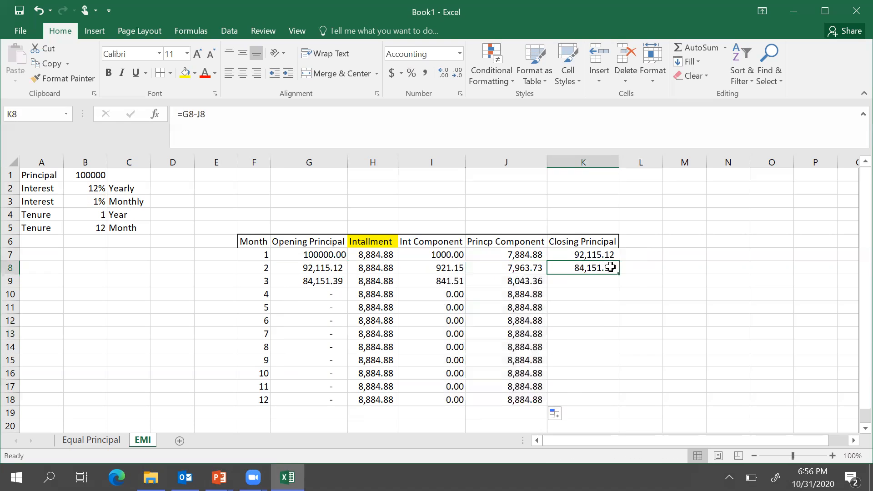
pyautogui.moveTo(618, 273); pyautogui.dragTo(617, 401)
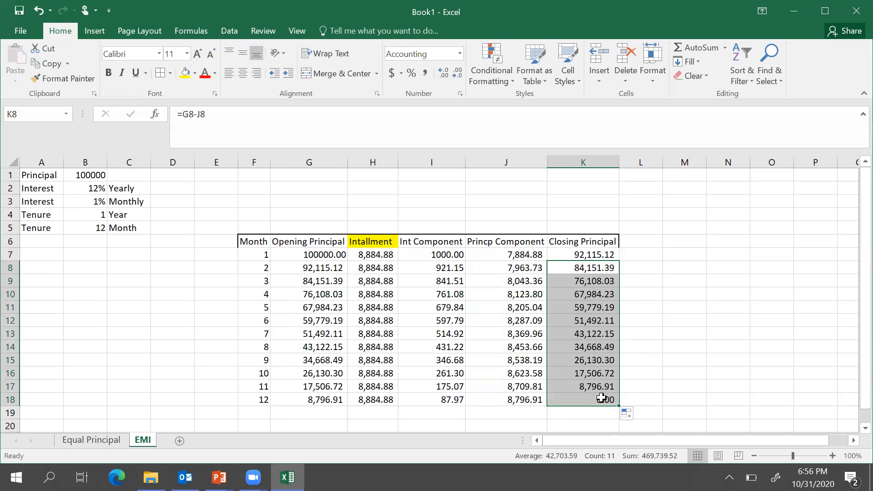
pyautogui.click(601, 399)
# Apply all borders to the whole EMI schedule, F6:K18
pyautogui.moveTo(255, 242); pyautogui.dragTo(593, 400)
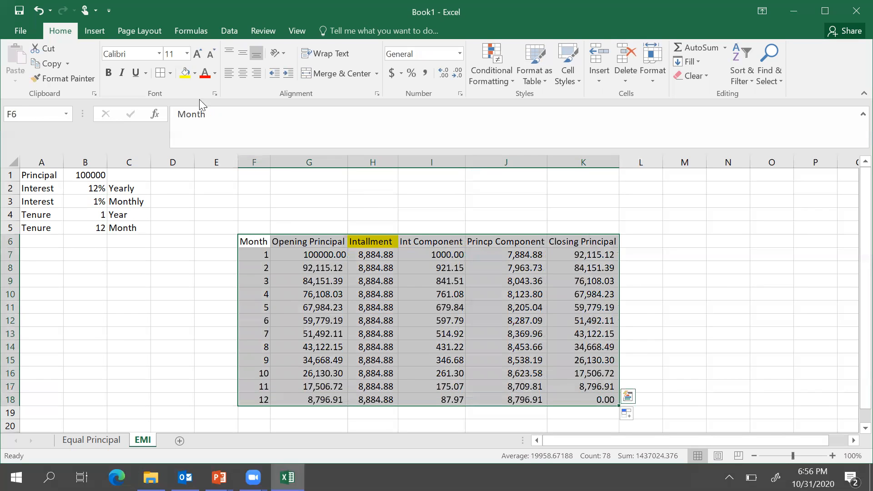
pyautogui.click(160, 75)
pyautogui.click(529, 174)
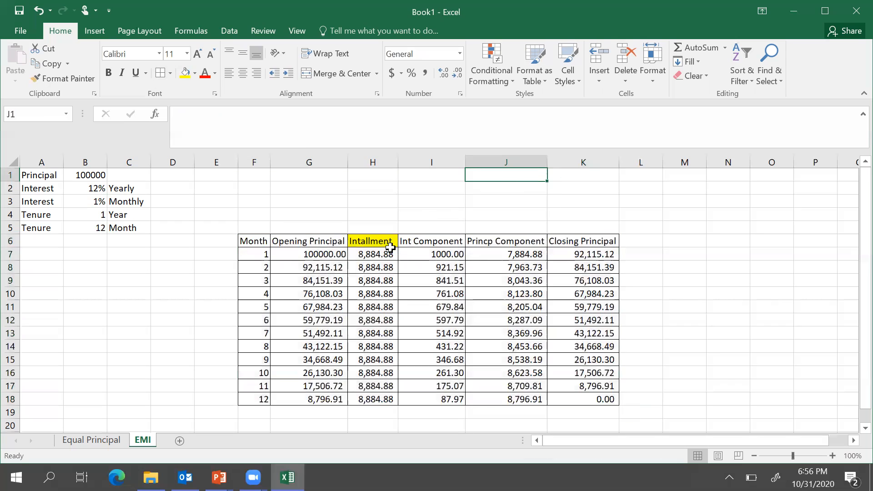
# Fill the installment column H6:H18 with yellow
pyautogui.moveTo(378, 242); pyautogui.dragTo(372, 400)
pyautogui.click(185, 73)
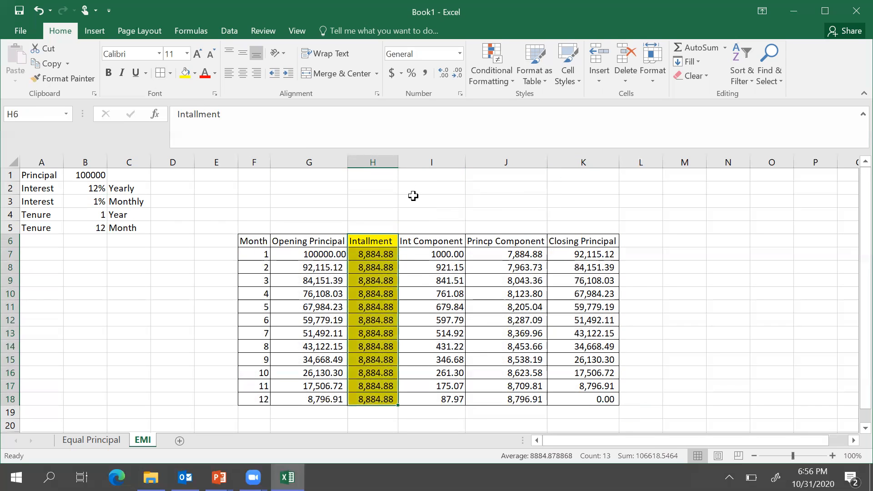
pyautogui.click(460, 192)
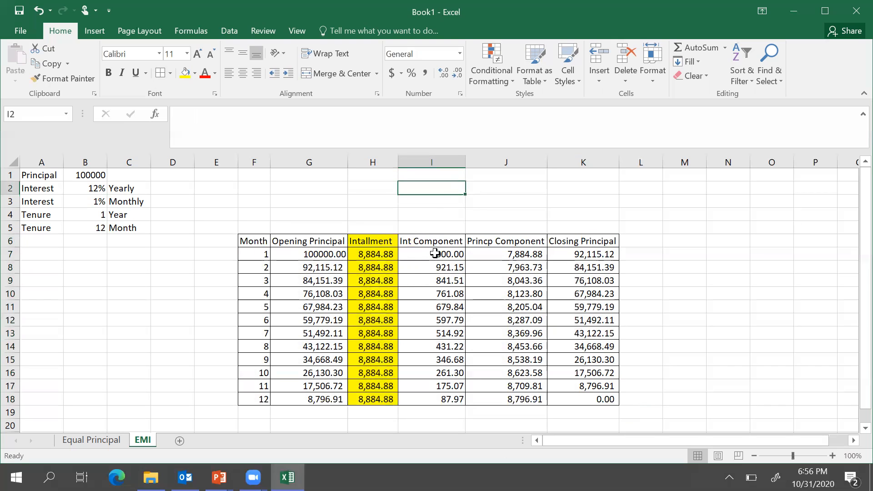
# Examine the interest component and principal component values across all 12 months
pyautogui.click(435, 254)
pyautogui.moveTo(435, 256); pyautogui.dragTo(441, 397)
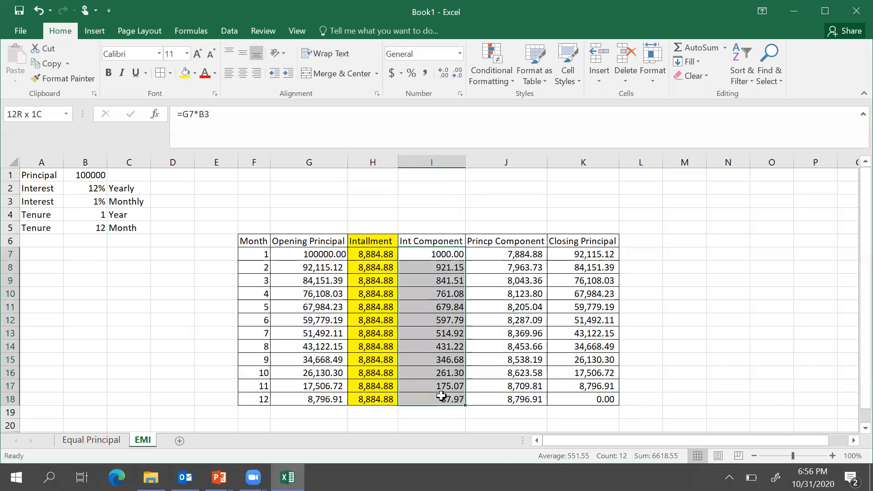
pyautogui.moveTo(523, 254); pyautogui.dragTo(516, 393)
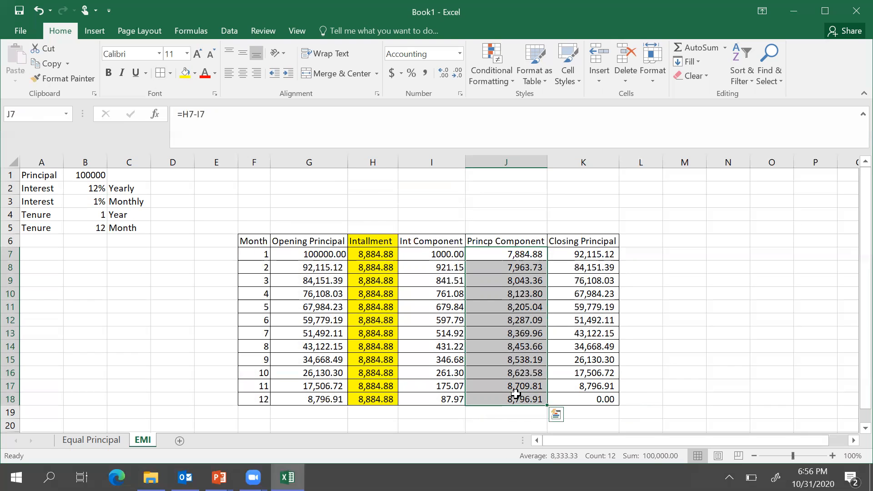
# Enter the installment type labels EMI, EQI, EHI and EYI in cells G2 to J2
pyautogui.click(329, 190)
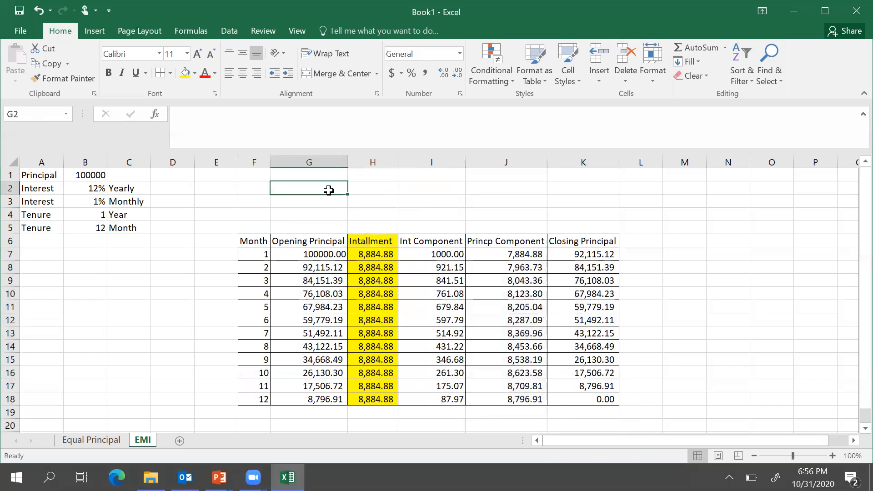
pyautogui.write('EMI')
pyautogui.press('Tab')
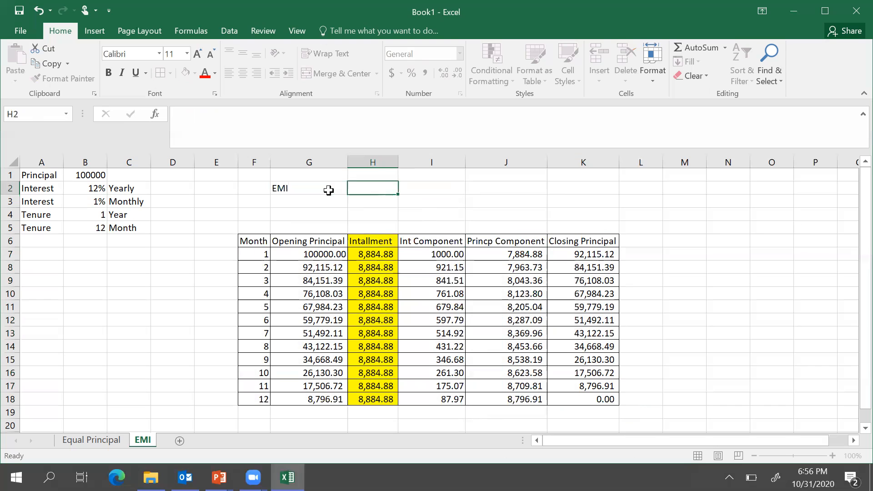
pyautogui.write('EQI')
pyautogui.press('Tab')
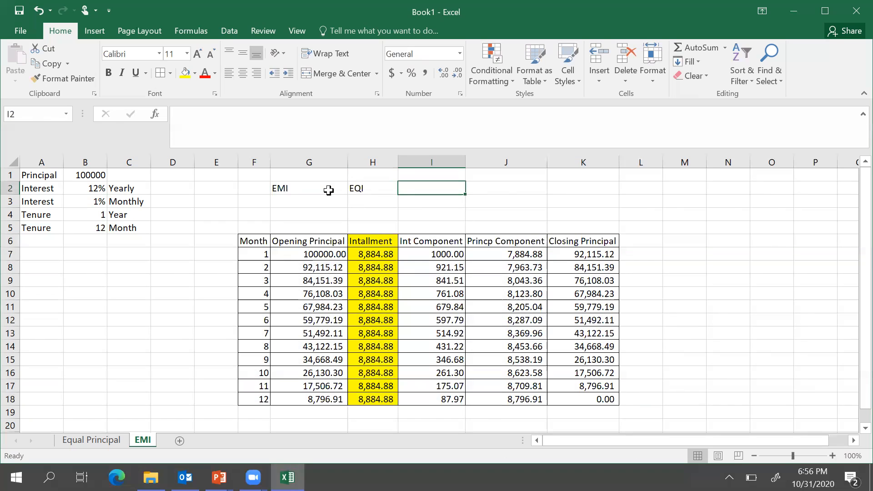
pyautogui.write('EHI')
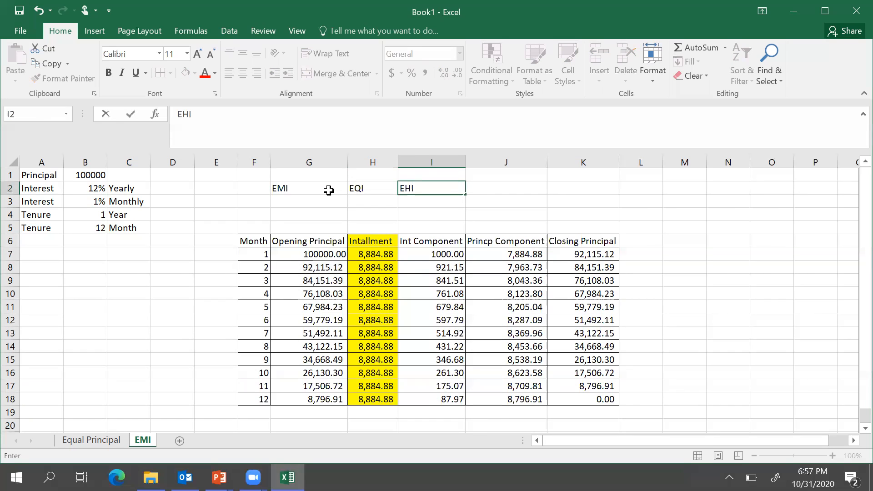
pyautogui.press('Tab')
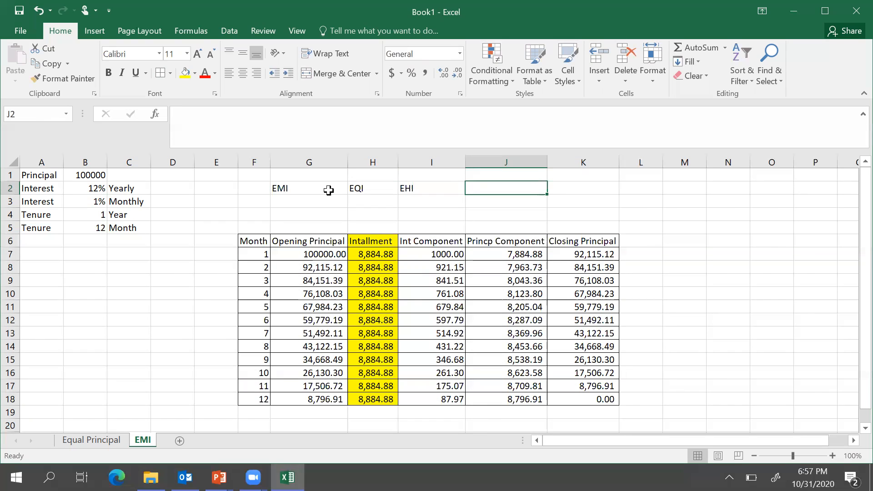
pyautogui.write('EYI')
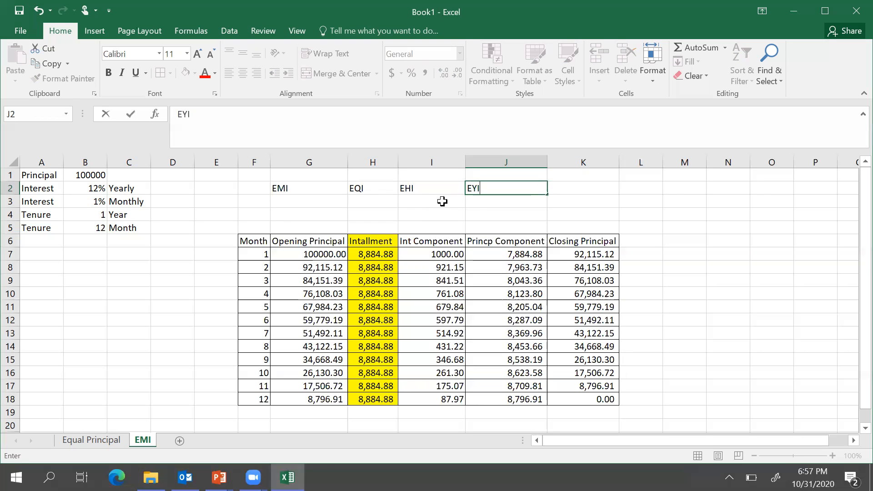
pyautogui.click(419, 203)
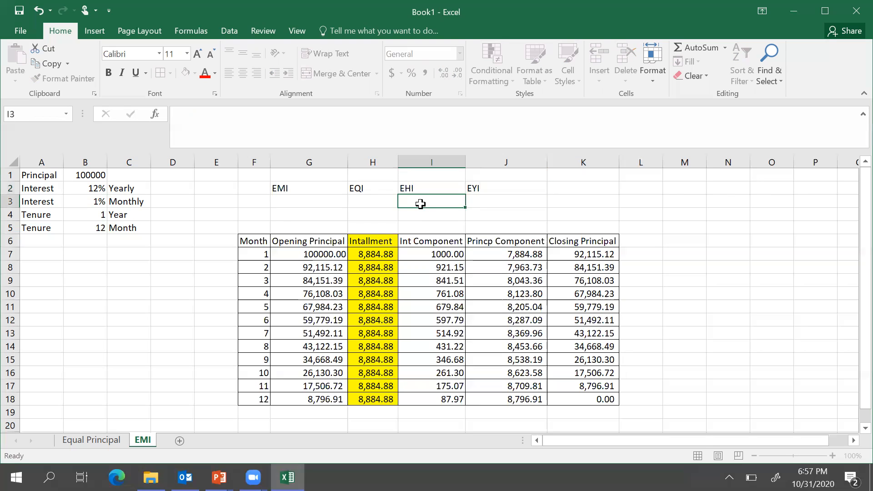
pyautogui.click(305, 187)
pyautogui.click(370, 190)
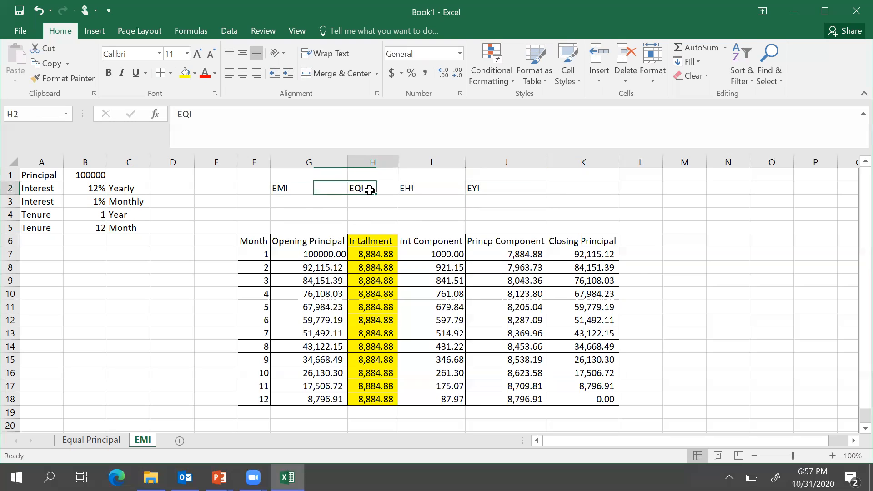
pyautogui.click(429, 188)
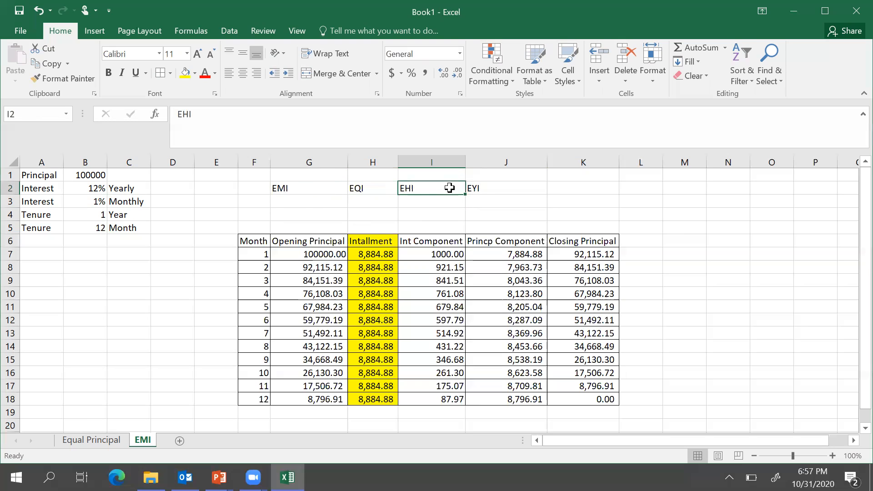
pyautogui.click(479, 188)
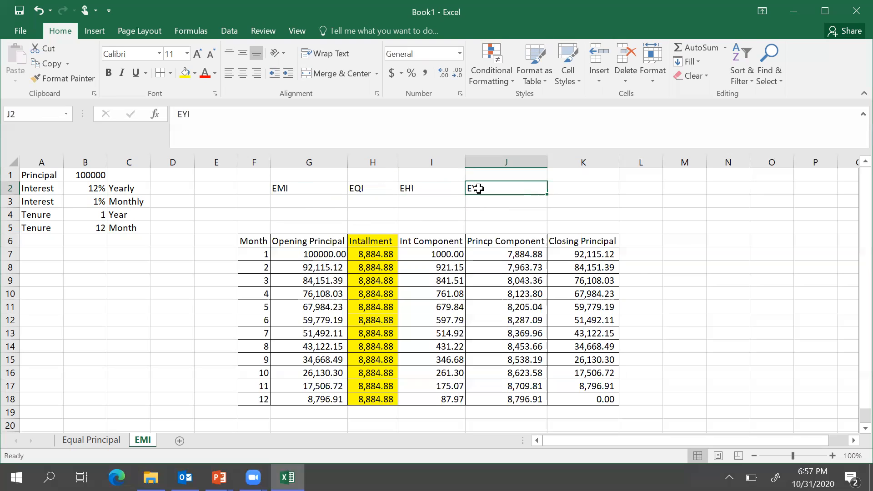
pyautogui.click(293, 200)
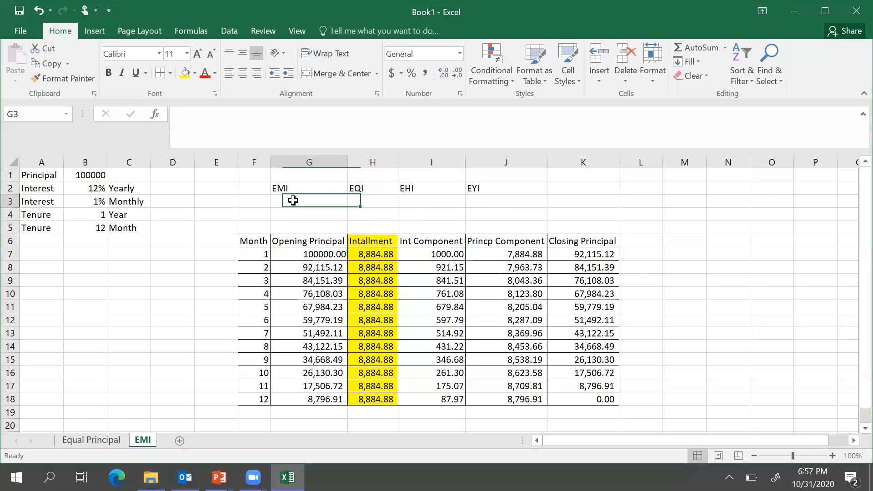
pyautogui.click(363, 200)
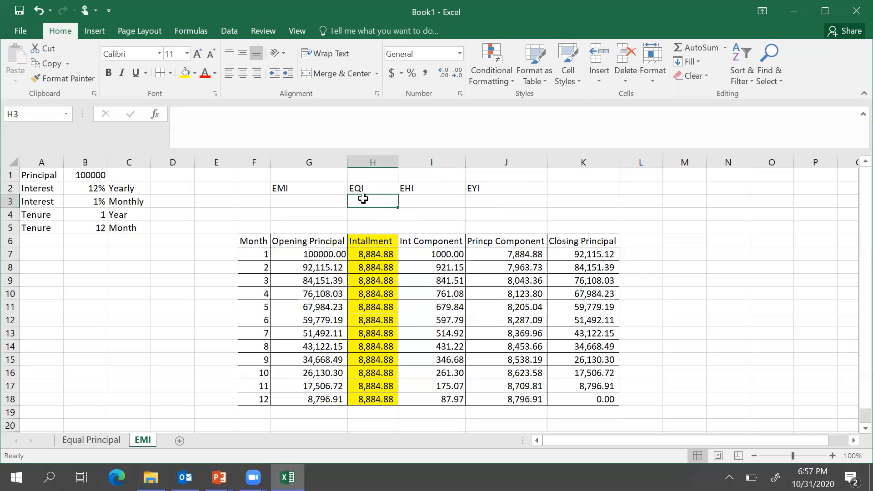
pyautogui.click(430, 202)
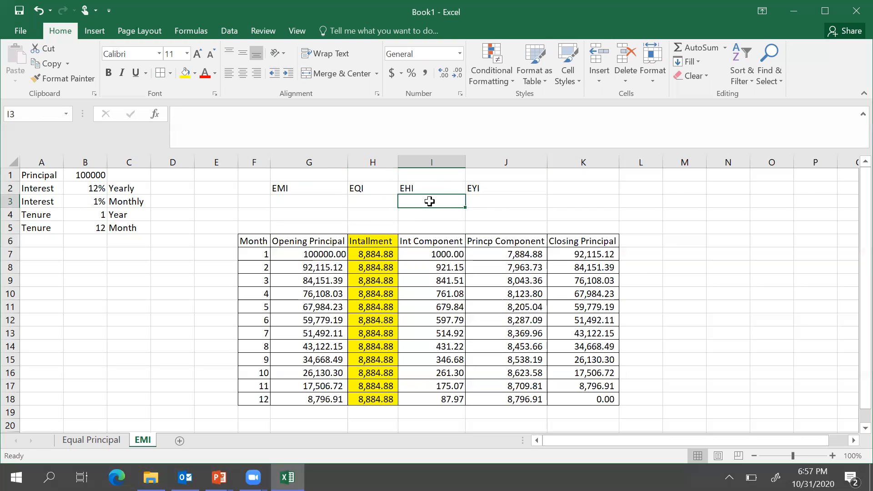
pyautogui.click(478, 201)
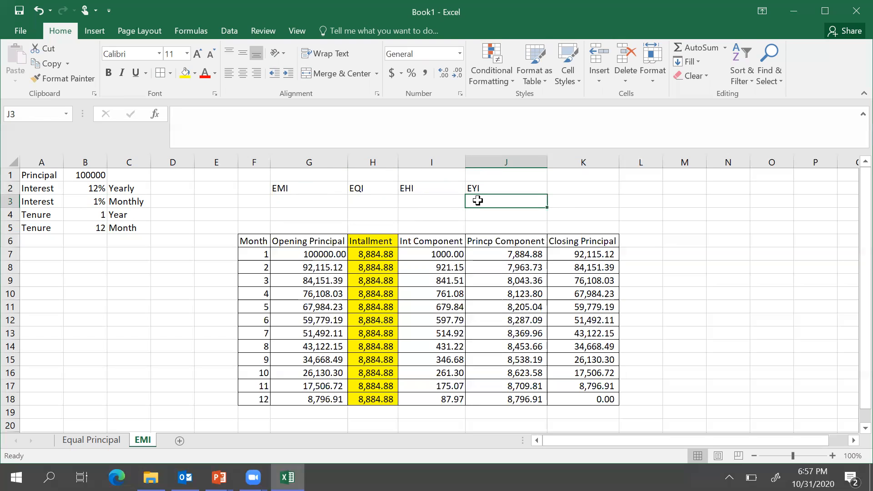
pyautogui.click(644, 213)
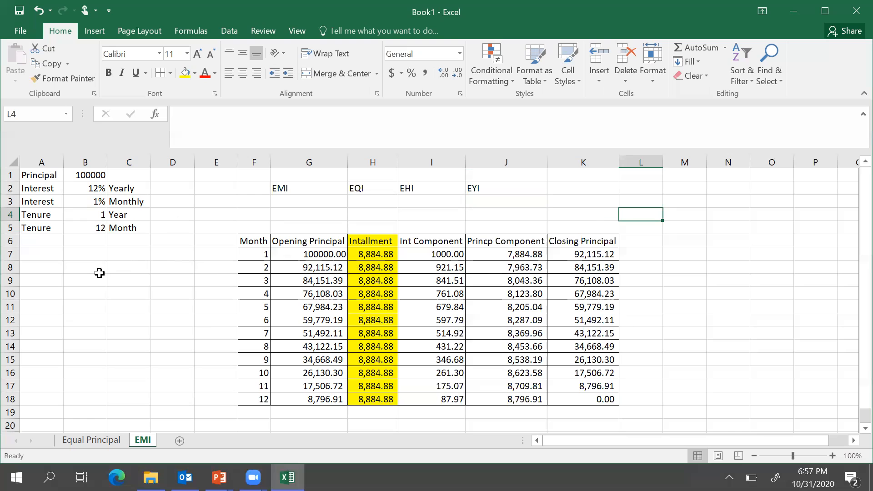
pyautogui.click(219, 173)
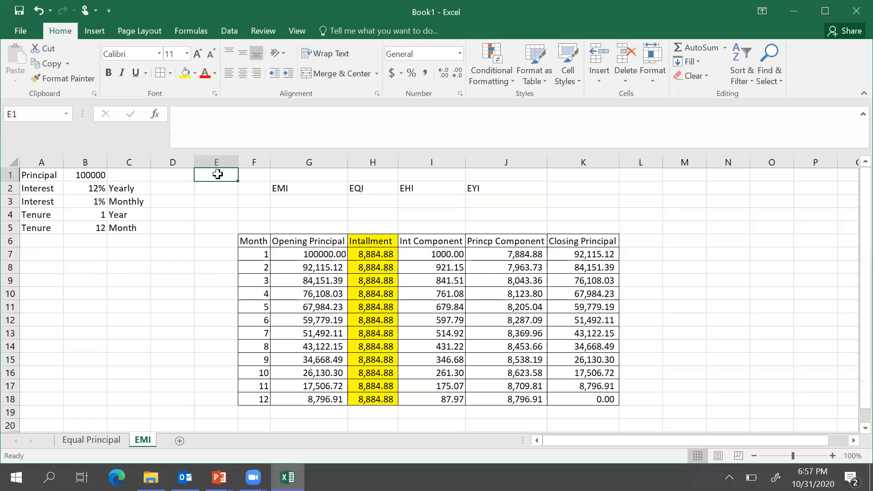
# Enter the heading Fixed Rate Loan in cell E1 of the EMI sheet
pyautogui.write('Fixed')
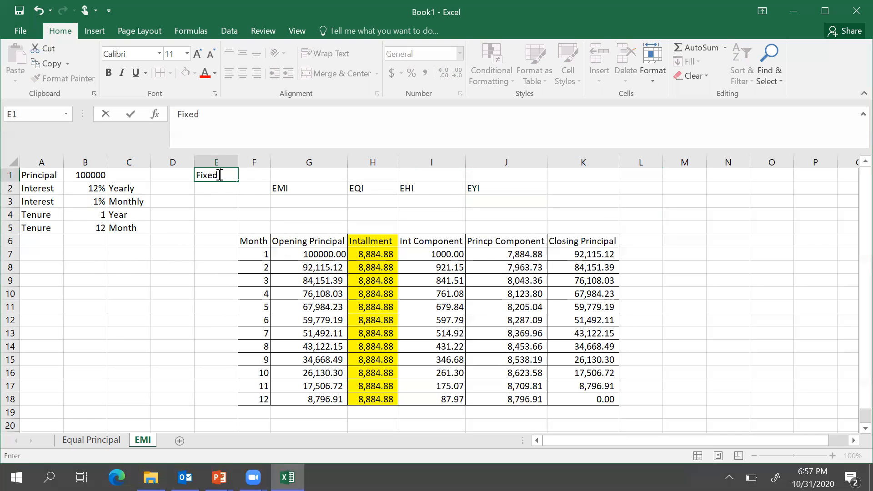
pyautogui.write(' Rate Loan')
pyautogui.click(203, 279)
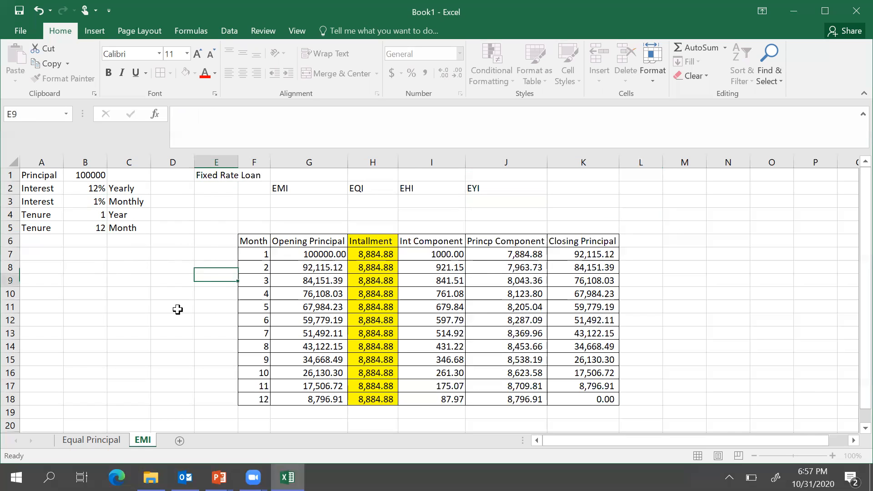
pyautogui.click(92, 439)
pyautogui.click(142, 440)
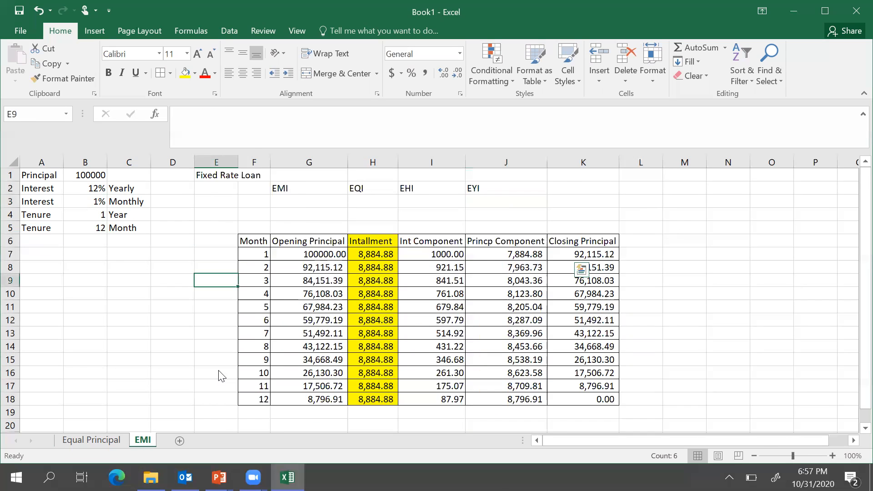
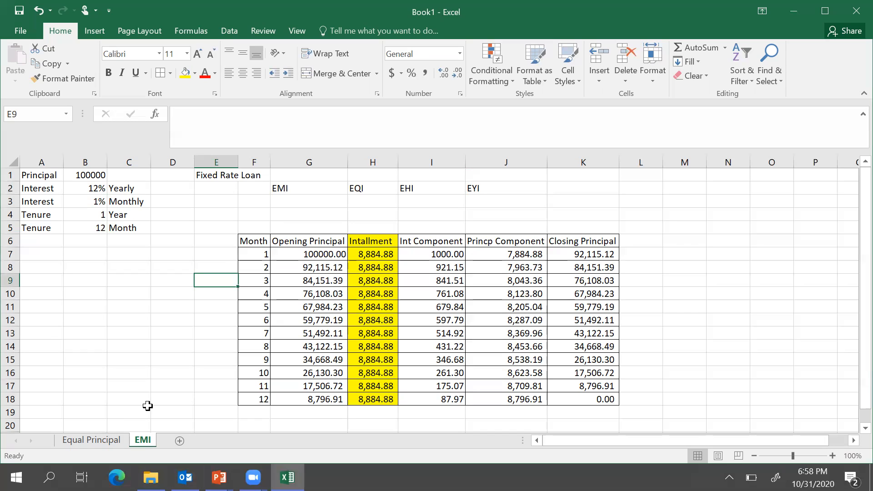
pyautogui.click(88, 440)
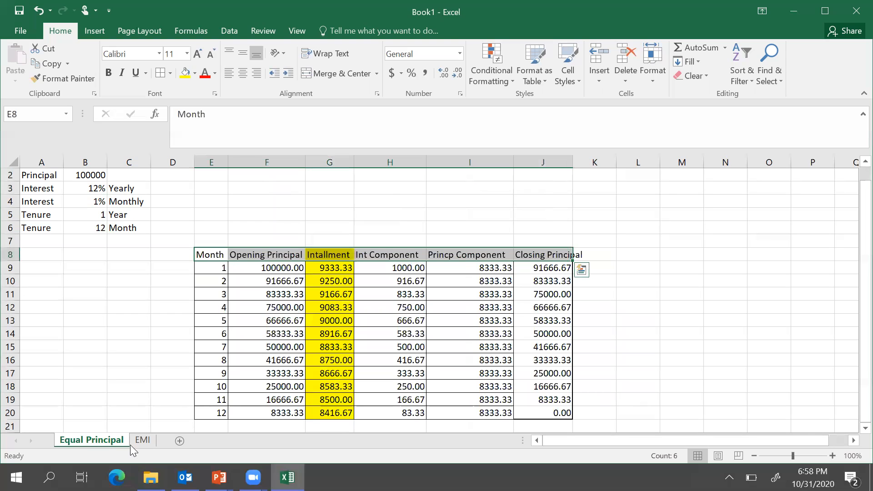
pyautogui.click(143, 440)
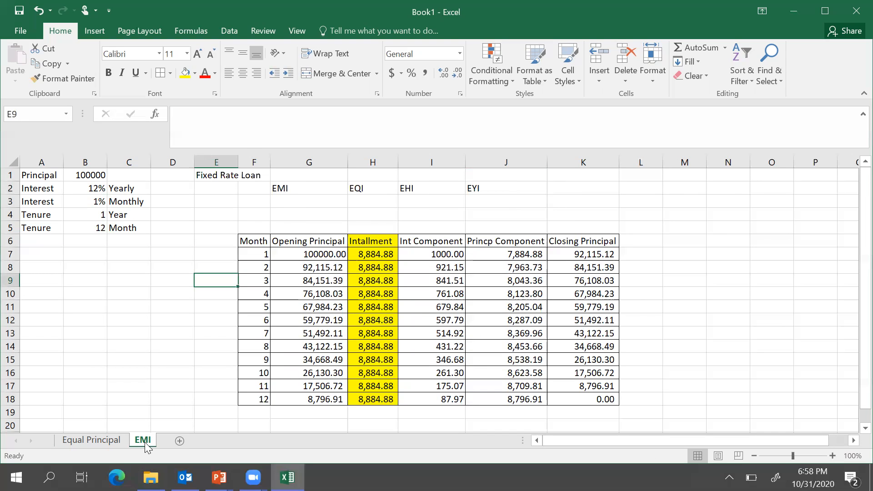
# Add a new worksheet after the EMI sheet and name it Rule of 78
pyautogui.click(179, 440)
pyautogui.rightClick(178, 441)
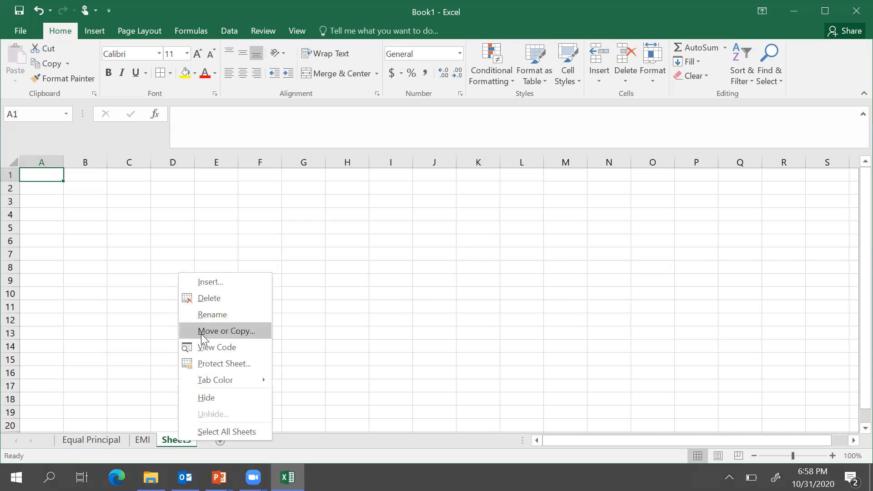
pyautogui.click(214, 314)
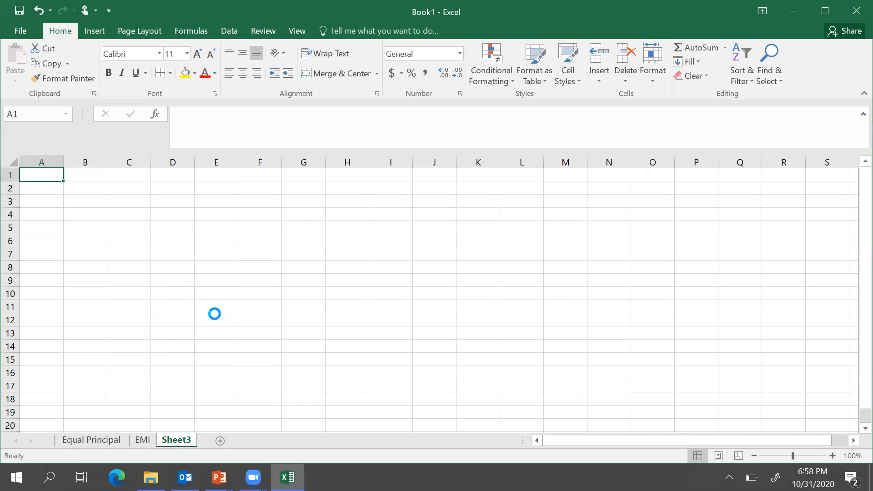
pyautogui.write('Rule o')
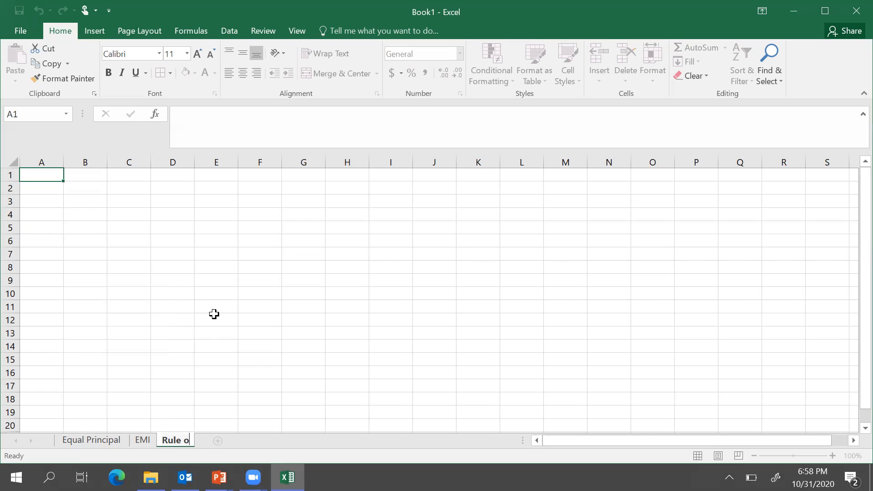
pyautogui.write('f 78')
pyautogui.press('Return')
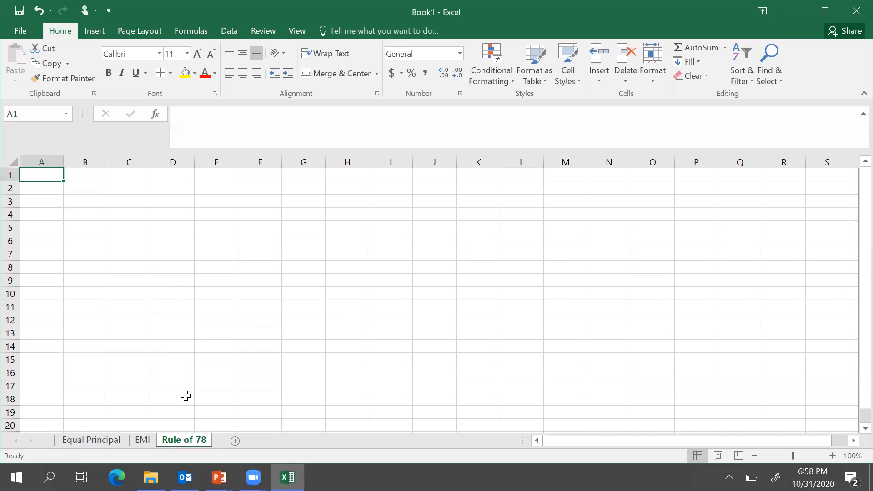
# Copy the loan inputs A1:C5 from the EMI sheet to cell A1 of the Rule of 78 sheet
pyautogui.click(146, 441)
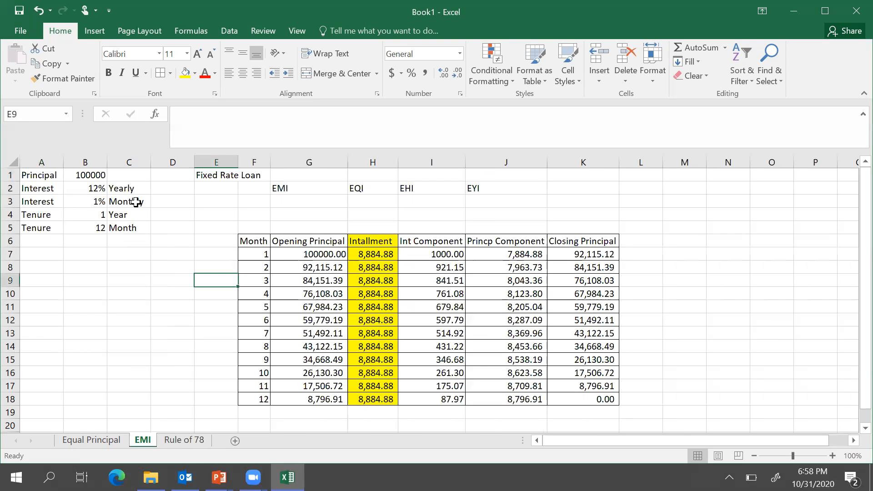
pyautogui.click(41, 176)
pyautogui.moveTo(41, 175); pyautogui.dragTo(117, 229)
pyautogui.hotkey('ctrl', 'c')
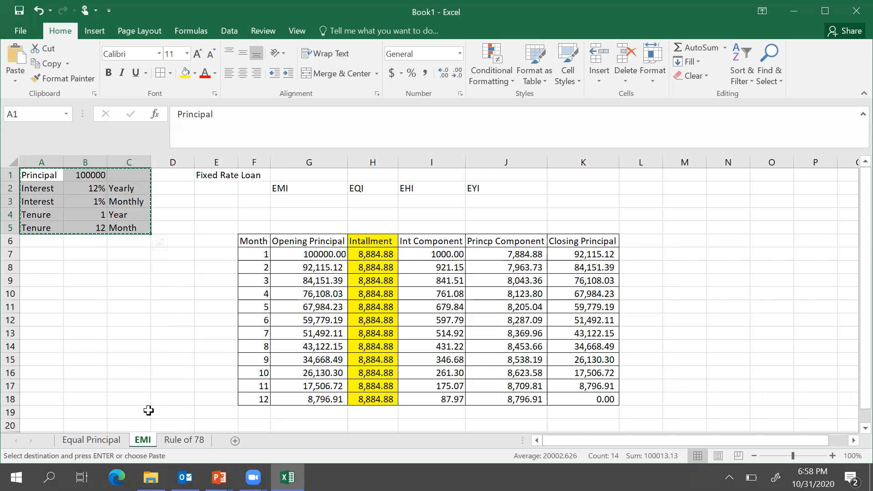
pyautogui.click(191, 441)
pyautogui.moveTo(40, 175); pyautogui.dragTo(93, 241)
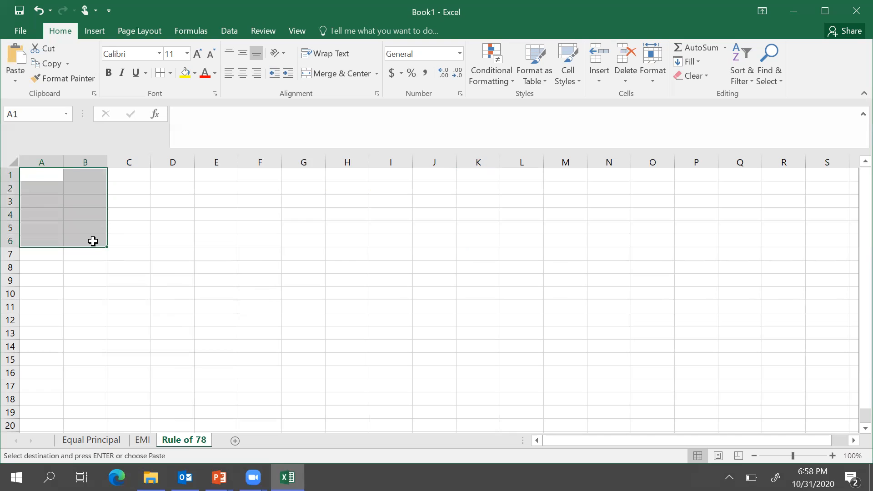
pyautogui.hotkey('ctrl', 'v')
pyautogui.click(159, 298)
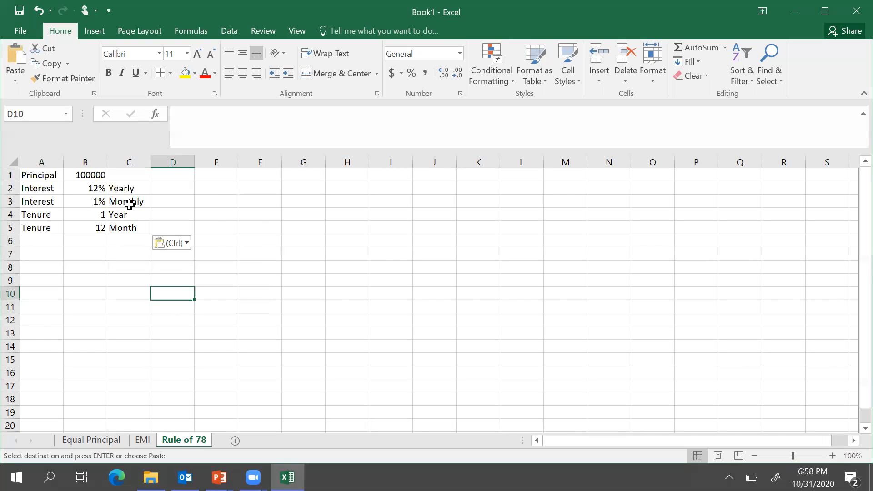
# Enter the labels Interest in E2 and Amount in F2 of the Rule of 78 sheet
pyautogui.click(215, 188)
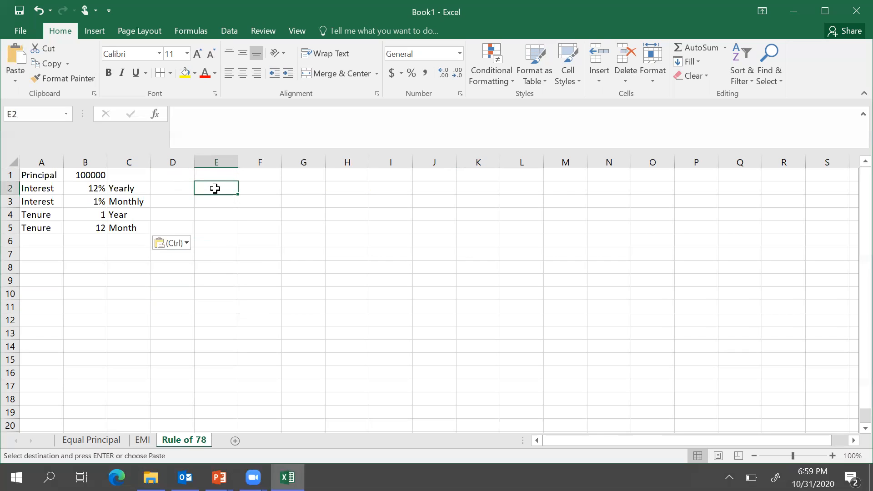
pyautogui.write('In')
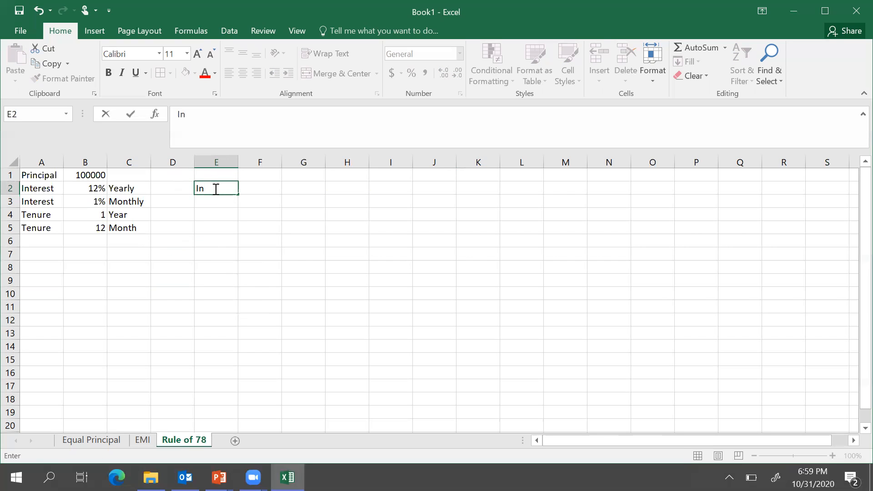
pyautogui.write('terest')
pyautogui.press('Tab')
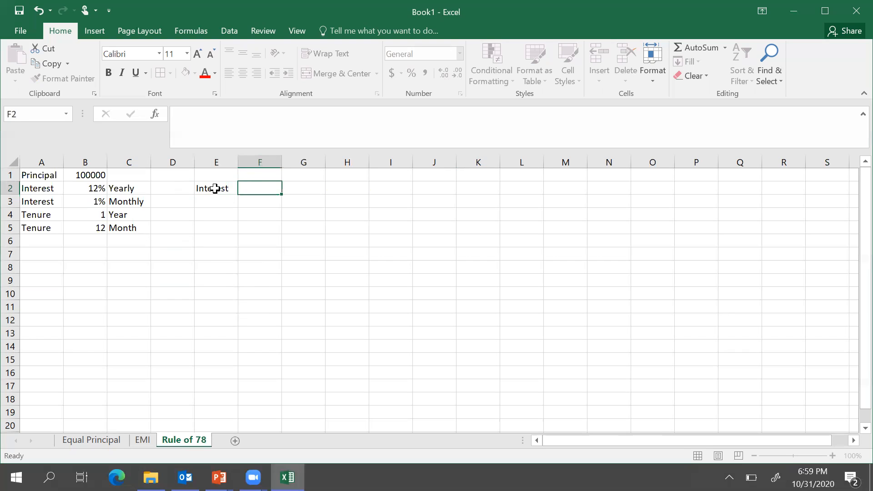
pyautogui.write('Amount')
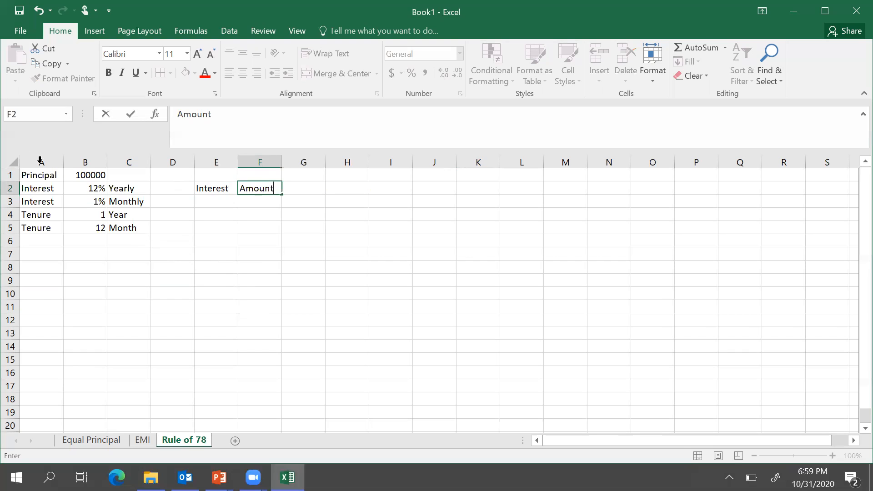
pyautogui.hotkey('ctrl', 'Return')
pyautogui.moveTo(40, 175); pyautogui.dragTo(113, 230)
pyautogui.click(222, 250)
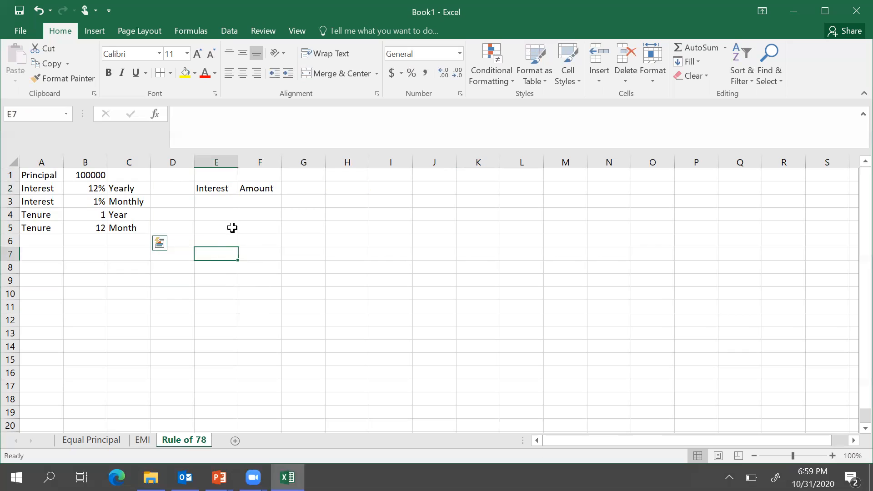
# Enter the labels Installment in E3 and Amount in F3, and widen column E to fit the text
pyautogui.click(227, 188)
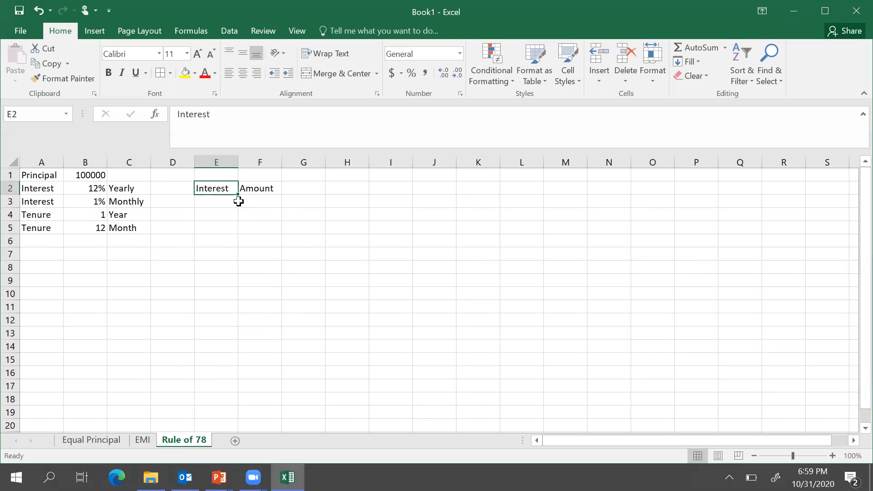
pyautogui.click(213, 200)
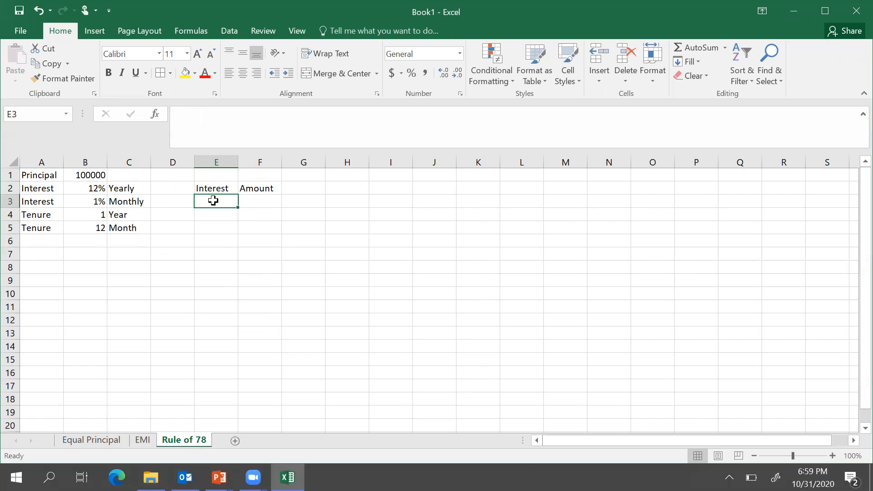
pyautogui.write('Installment')
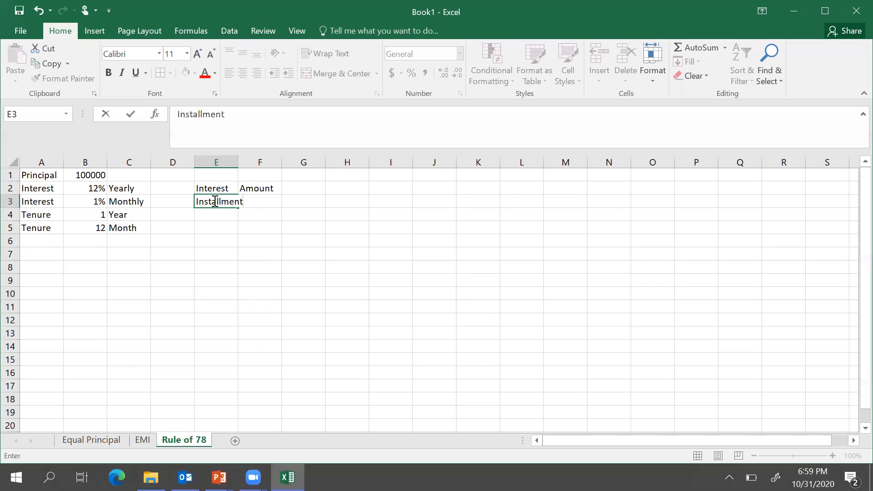
pyautogui.press('Tab')
pyautogui.write('Amoun')
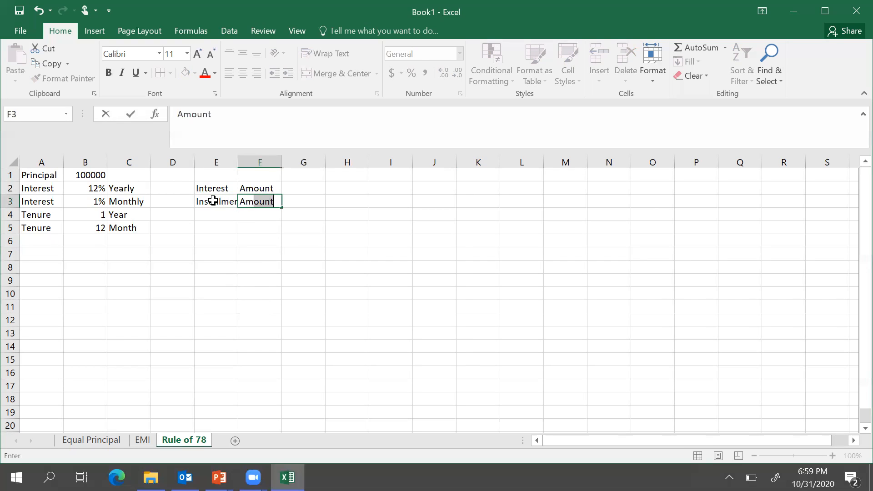
pyautogui.click(337, 254)
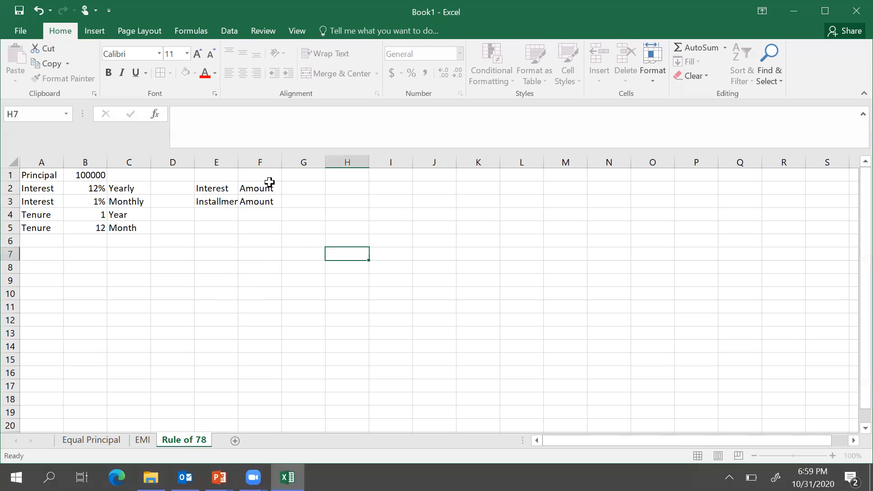
pyautogui.moveTo(239, 162); pyautogui.dragTo(251, 160)
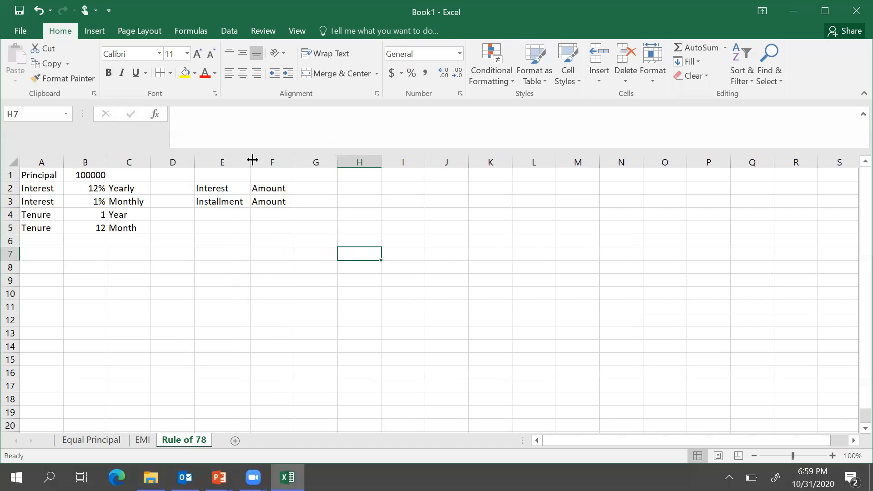
pyautogui.click(226, 238)
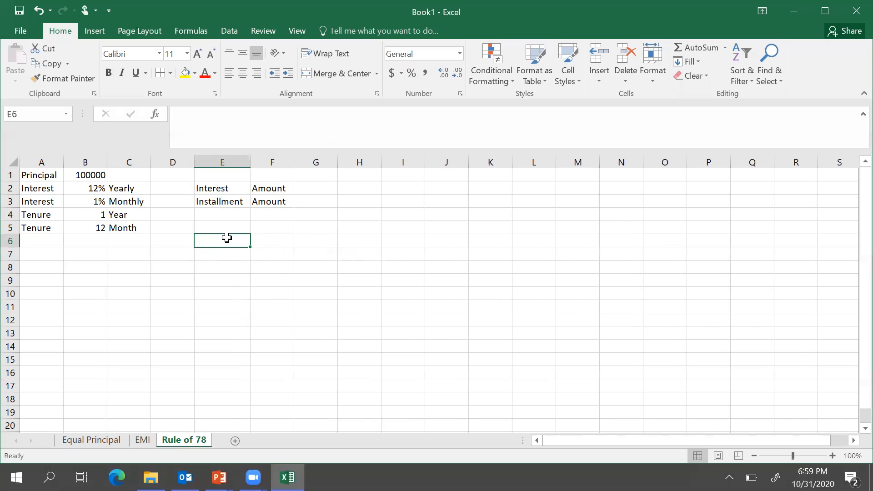
pyautogui.click(212, 201)
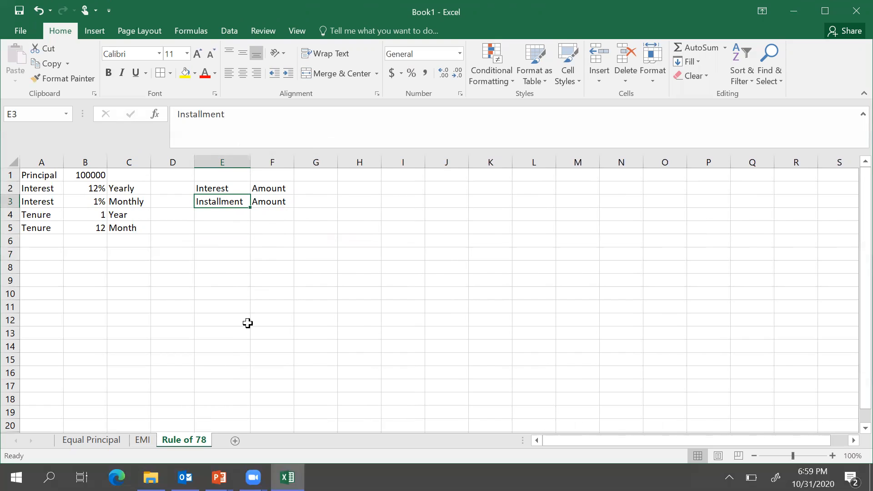
# Total the interest component I7:I18 in cell I19 of the EMI sheet with a SUM formula
pyautogui.click(142, 440)
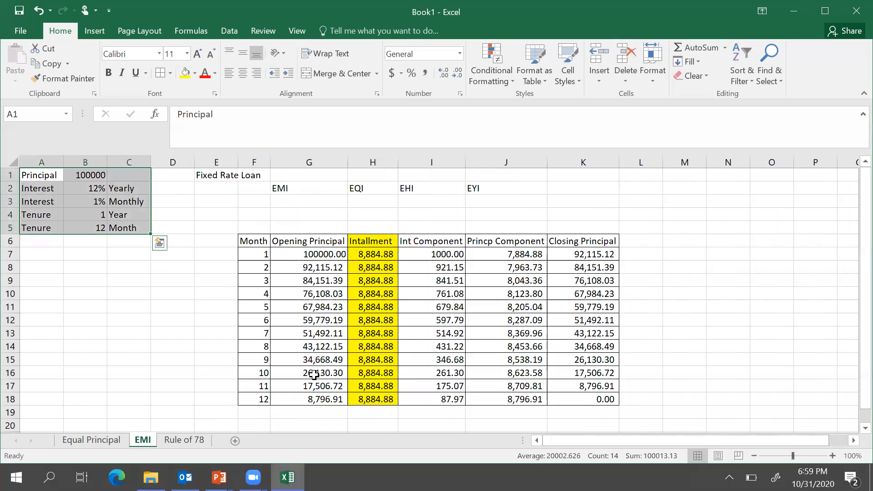
pyautogui.click(454, 411)
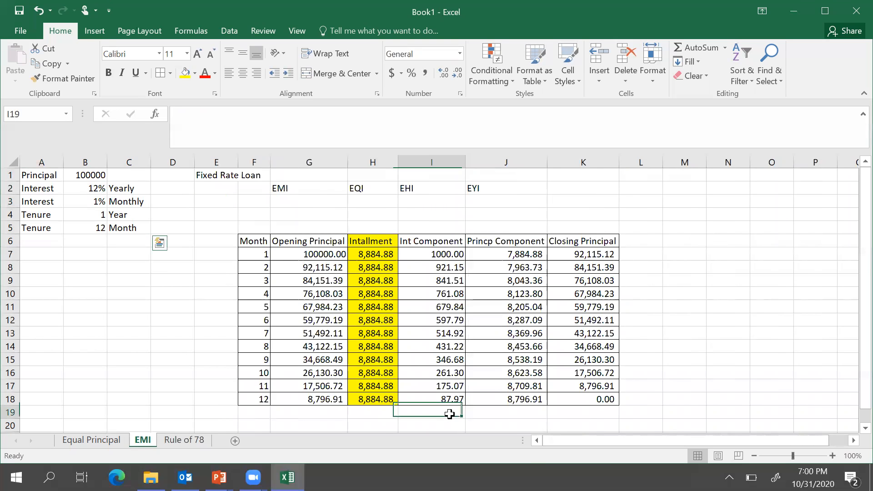
pyautogui.write('=sum(')
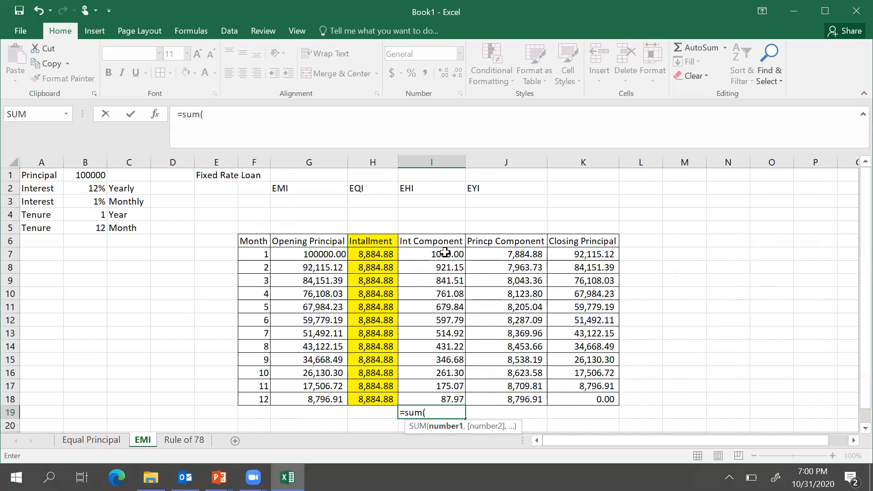
pyautogui.moveTo(445, 256); pyautogui.dragTo(441, 397)
pyautogui.write(')')
pyautogui.press('Return')
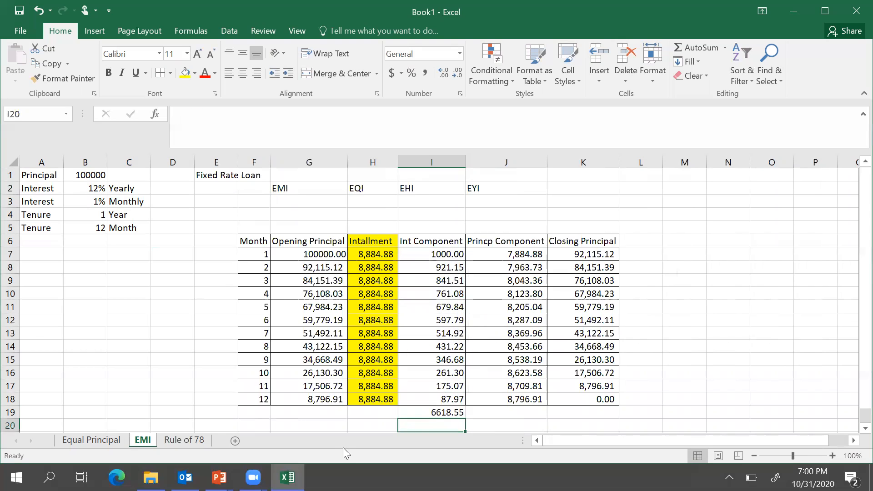
pyautogui.click(451, 412)
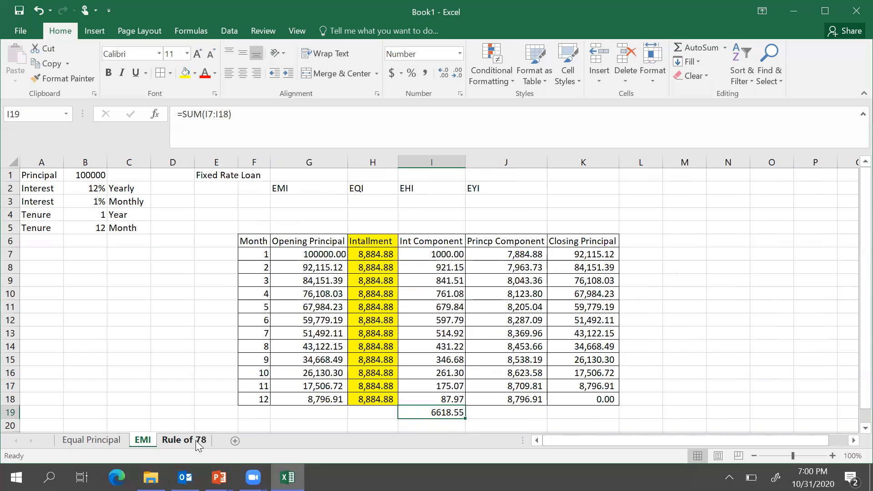
# Enter 6619 as the interest amount in cell G2 of the Rule of 78 sheet
pyautogui.click(197, 445)
pyautogui.click(302, 189)
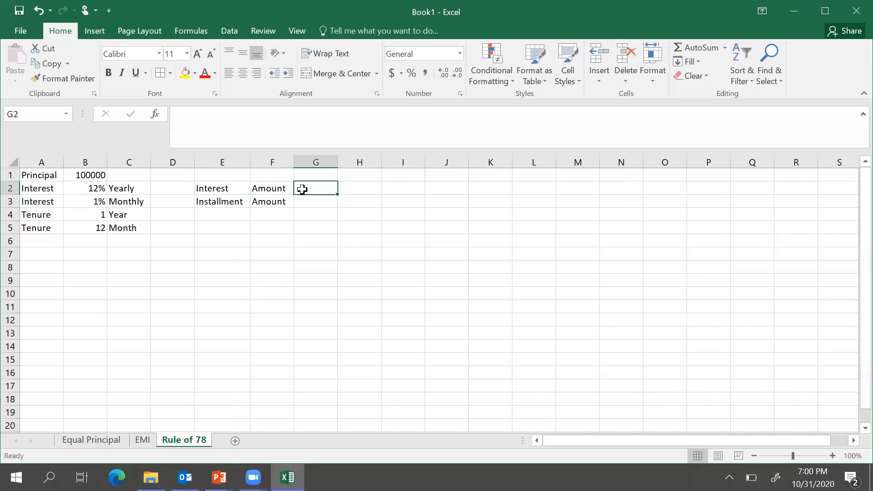
pyautogui.write('6619')
pyautogui.press('Return')
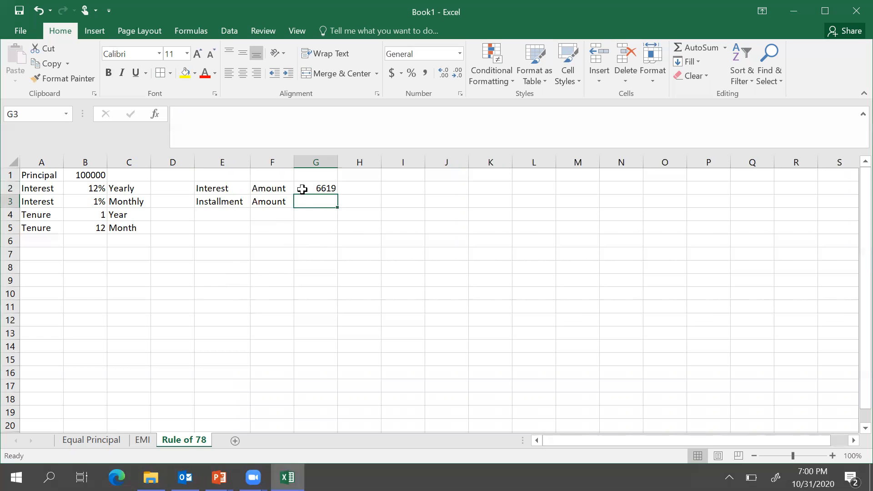
# Enter 8885 as the installment amount in cell G3 of the Rule of 78 sheet
pyautogui.click(142, 441)
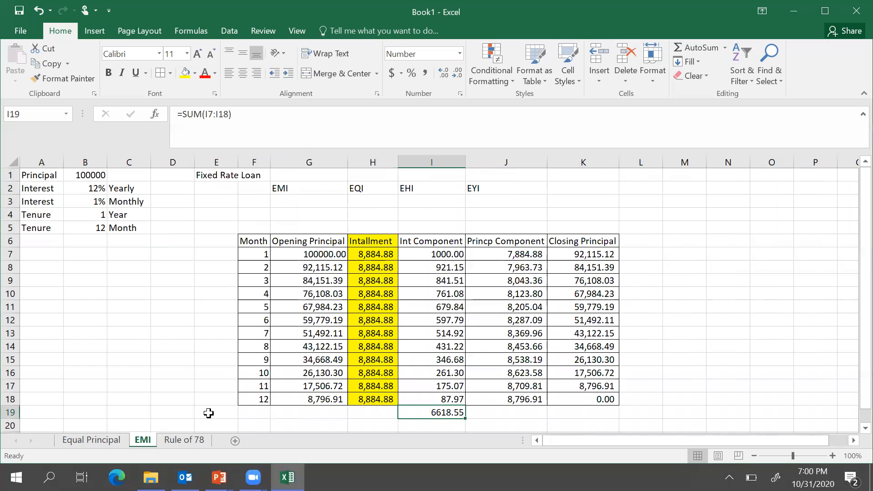
pyautogui.click(183, 440)
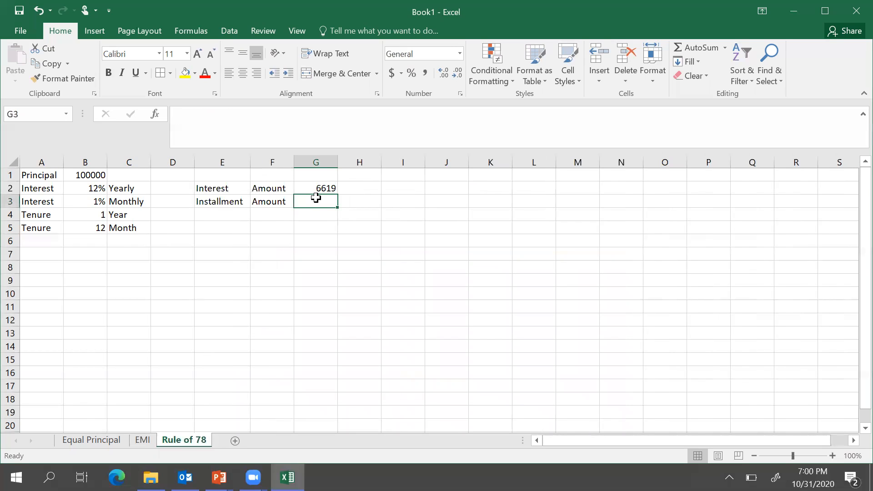
pyautogui.write('8885')
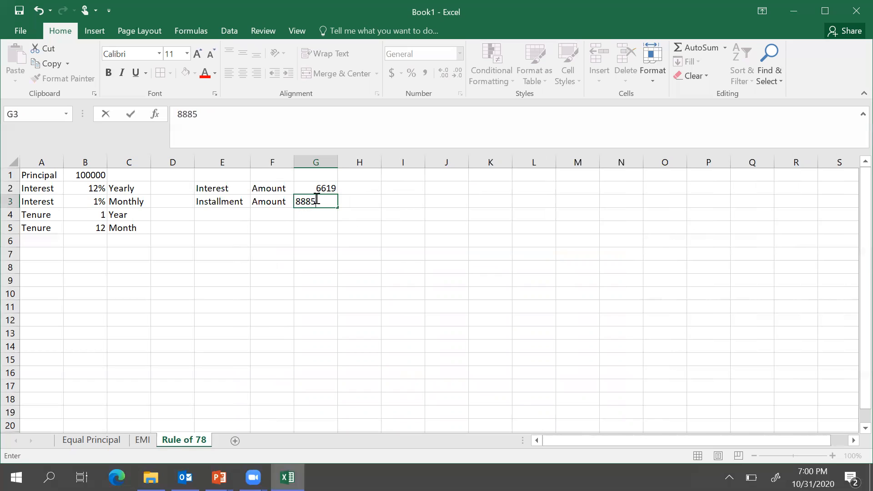
pyautogui.press('Return')
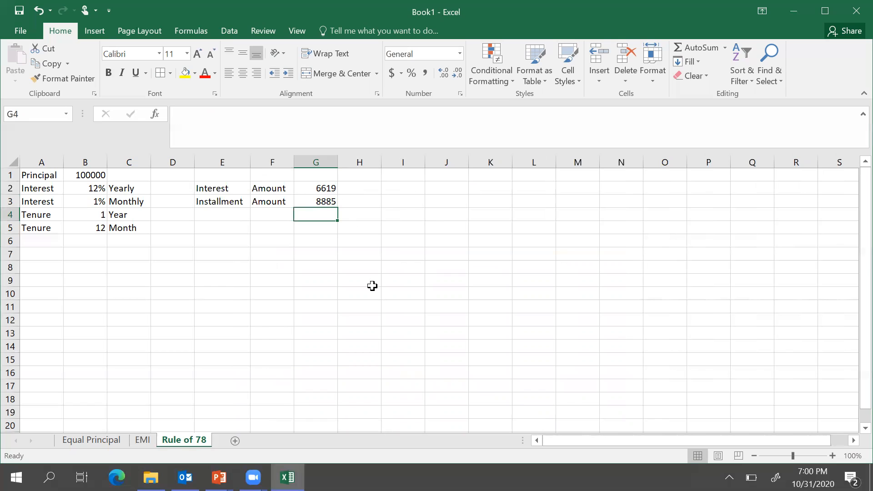
# Copy the schedule headers F6:K6 from the EMI sheet into the Rule of 78 sheet starting at cell E7
pyautogui.click(143, 440)
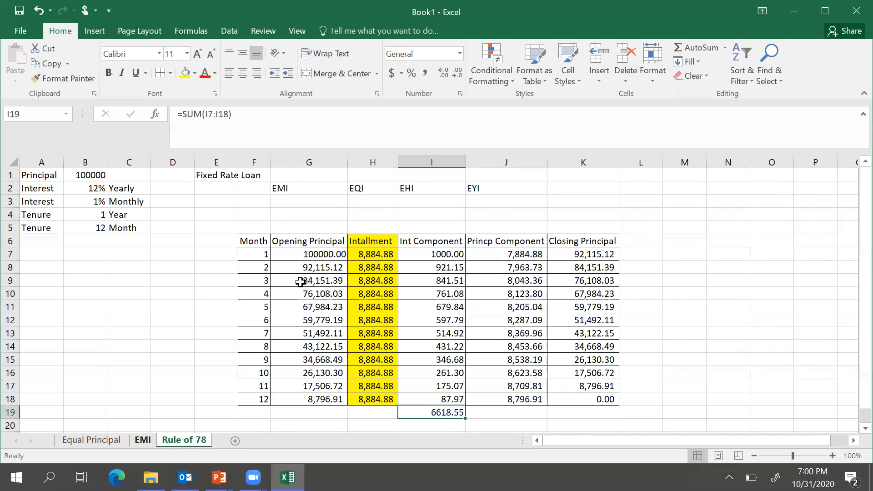
pyautogui.moveTo(259, 241); pyautogui.dragTo(600, 236)
pyautogui.hotkey('ctrl', 'c')
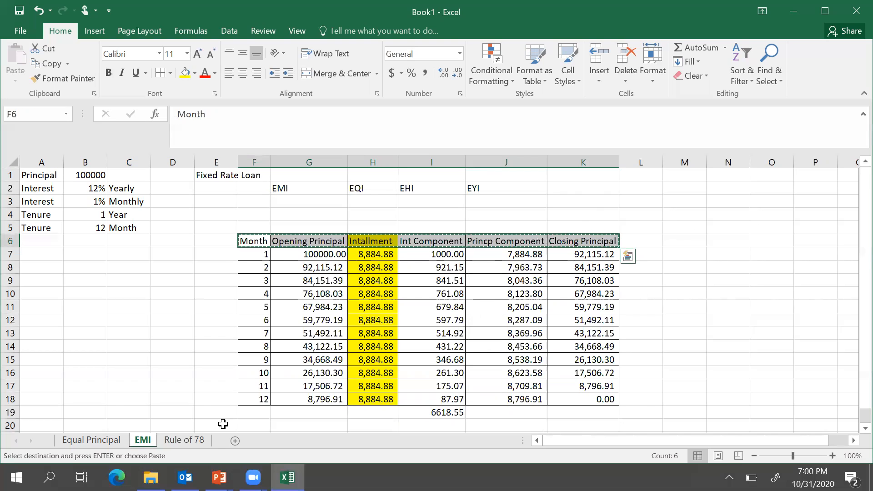
pyautogui.click(186, 440)
pyautogui.click(231, 249)
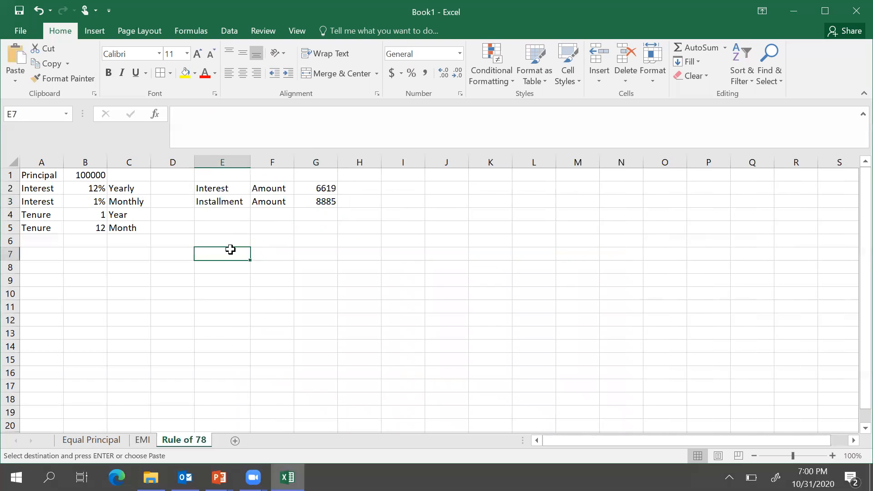
pyautogui.hotkey('ctrl', 'v')
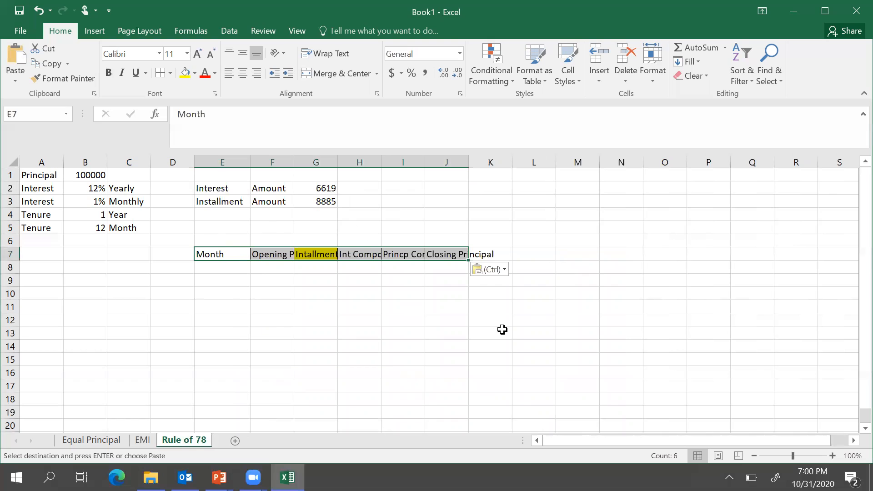
# Auto-fit columns F through J of the Rule of 78 sheet to their header text
pyautogui.click(502, 331)
pyautogui.doubleClick(294, 162)
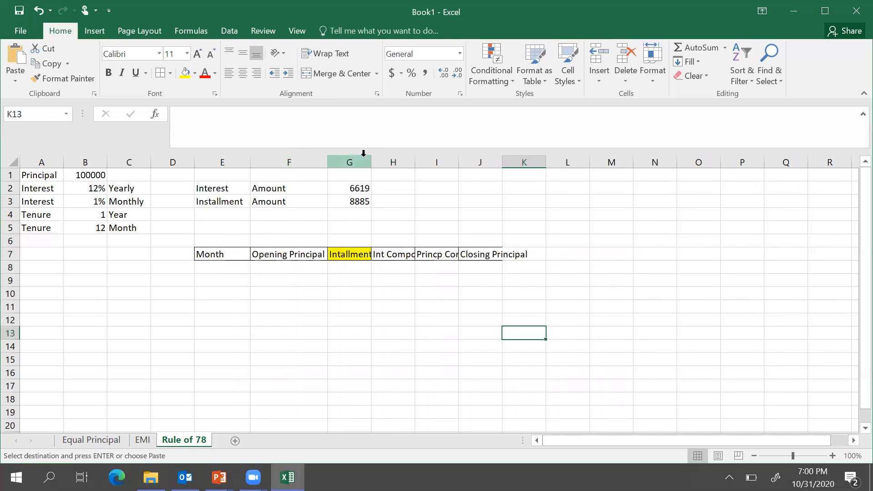
pyautogui.doubleClick(374, 162)
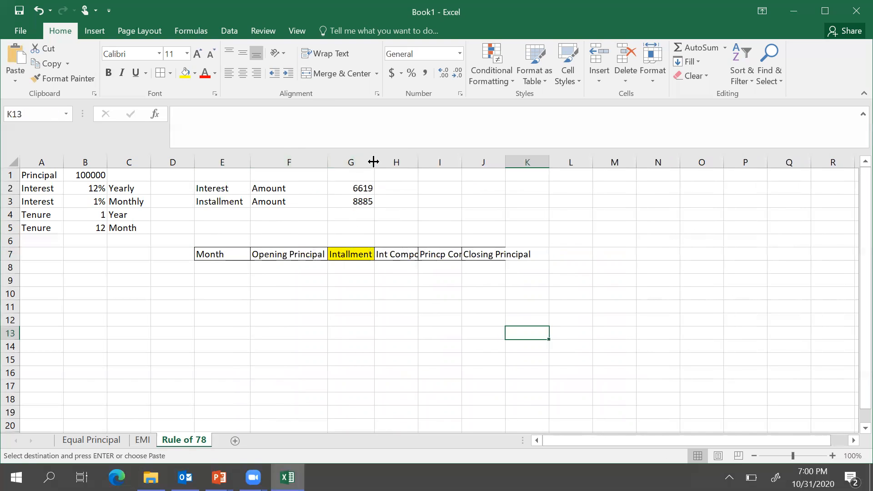
pyautogui.doubleClick(418, 163)
pyautogui.doubleClick(486, 163)
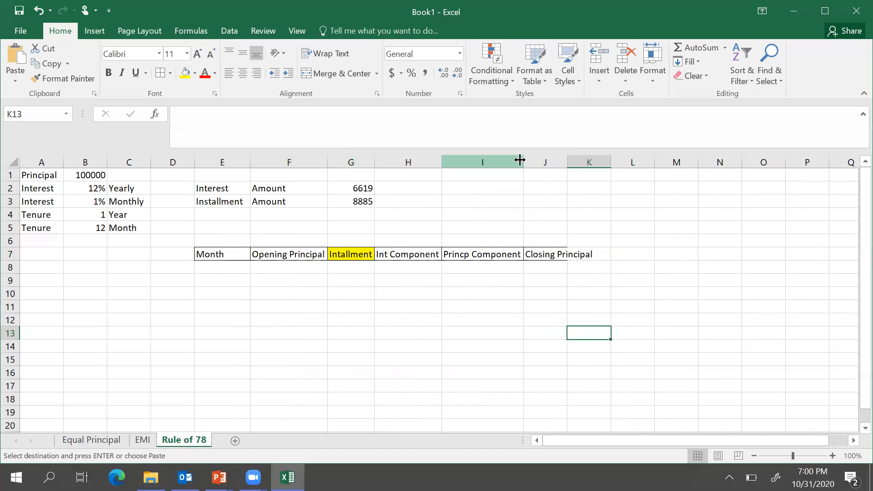
pyautogui.doubleClick(568, 162)
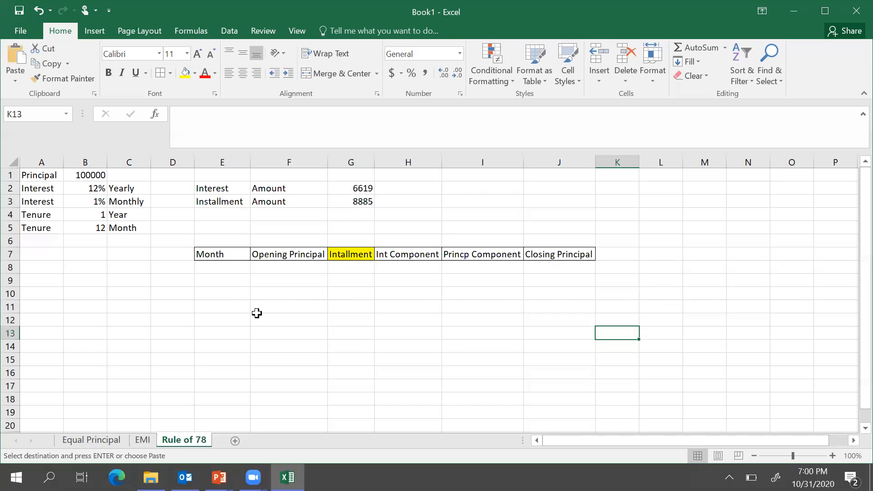
# Number the months in the Month column by entering 1 and 2 and filling the series to 12 in E8:E19
pyautogui.click(216, 265)
pyautogui.write('1')
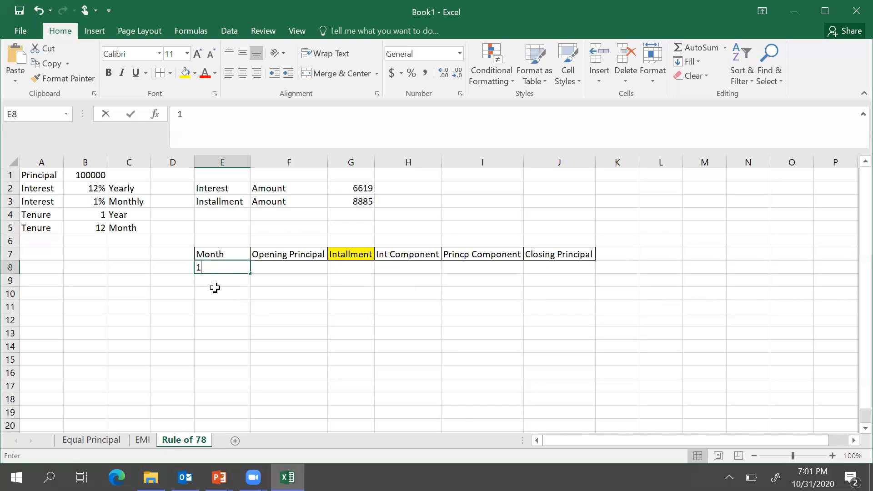
pyautogui.press('Return')
pyautogui.write('2')
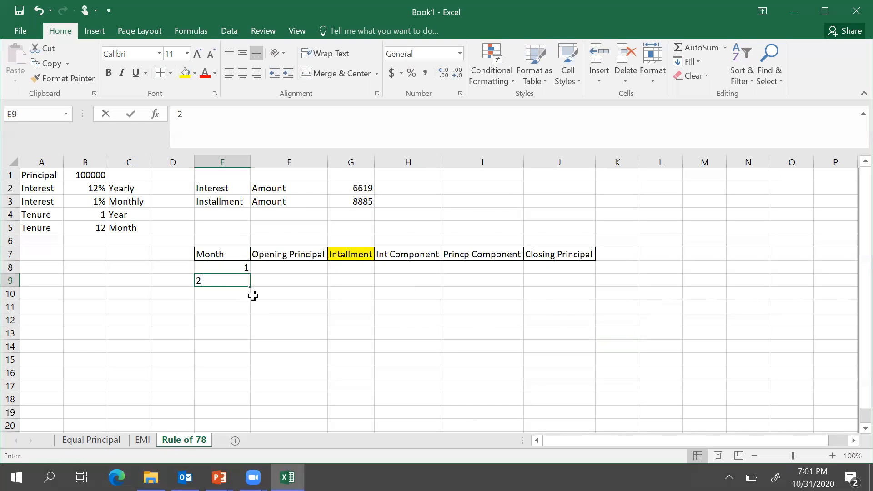
pyautogui.click(267, 306)
pyautogui.moveTo(228, 266); pyautogui.dragTo(246, 419)
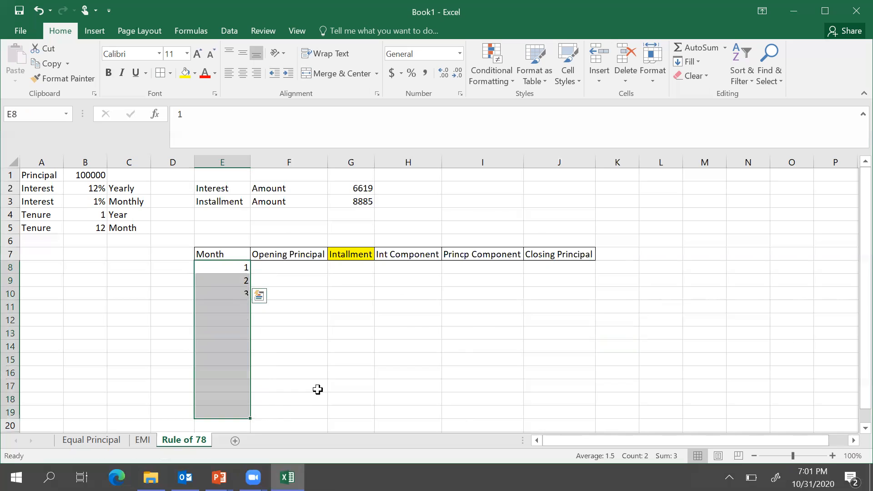
pyautogui.click(348, 384)
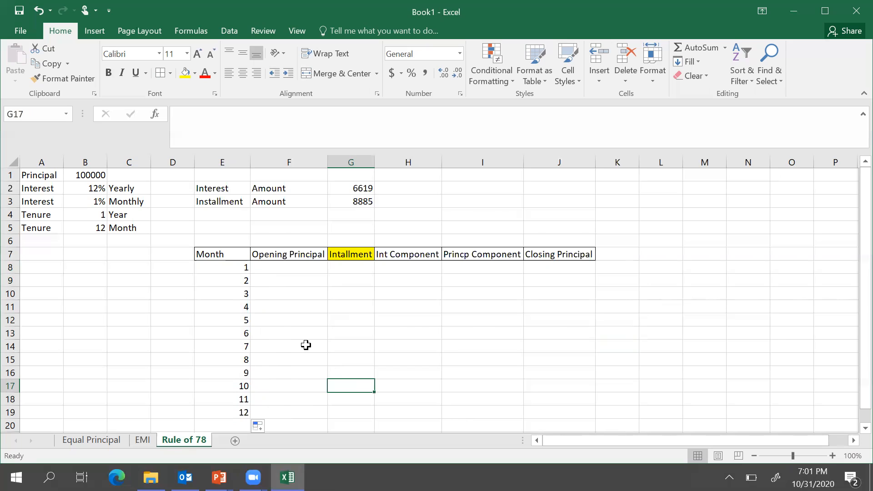
# Add the header Int in cell D7, beside the Month header
pyautogui.click(172, 254)
pyautogui.write('Int')
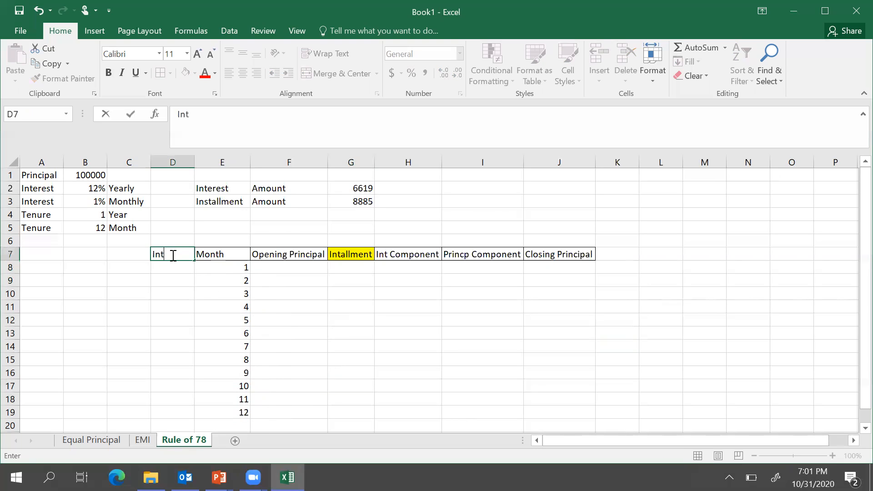
pyautogui.press('Return')
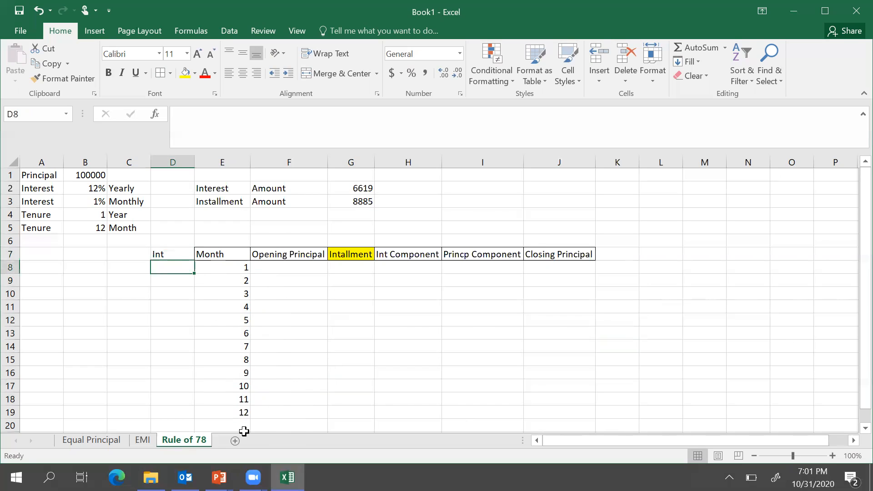
# Total the month numbers E8:E19 in cell E20 with a SUM formula
pyautogui.click(232, 424)
pyautogui.write('=s')
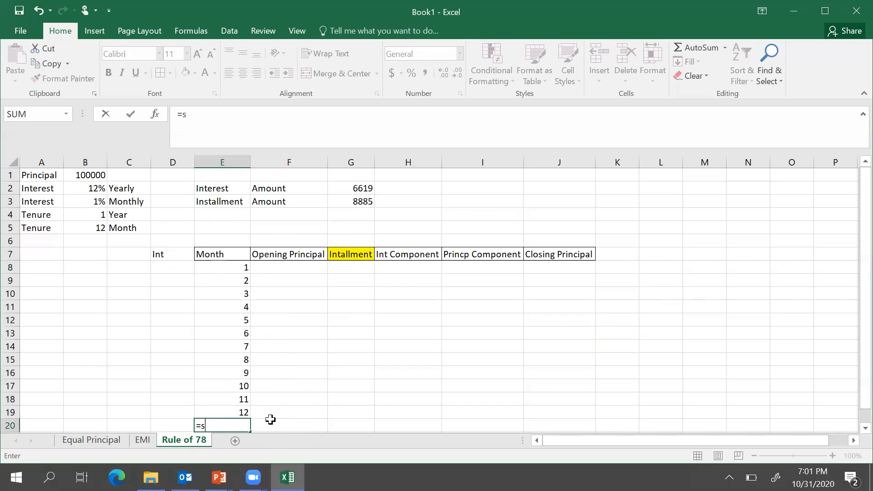
pyautogui.write('um(')
pyautogui.moveTo(238, 268); pyautogui.dragTo(229, 411)
pyautogui.write(')')
pyautogui.press('Return')
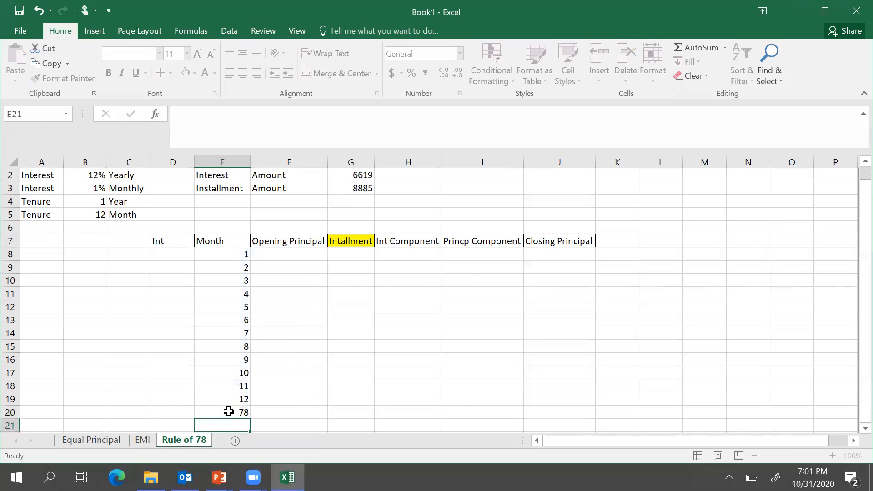
# Make the month total in E20 bold and underlined with a yellow fill
pyautogui.click(234, 410)
pyautogui.click(109, 73)
pyautogui.click(135, 75)
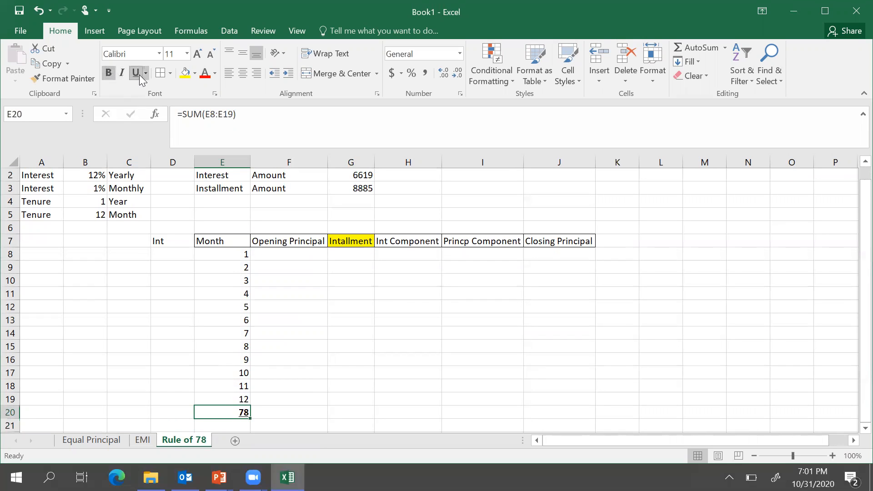
pyautogui.click(188, 73)
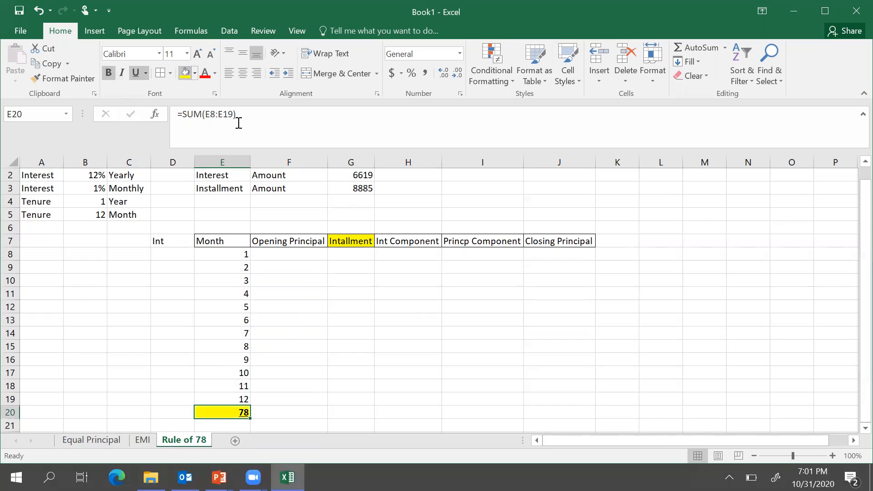
pyautogui.click(404, 321)
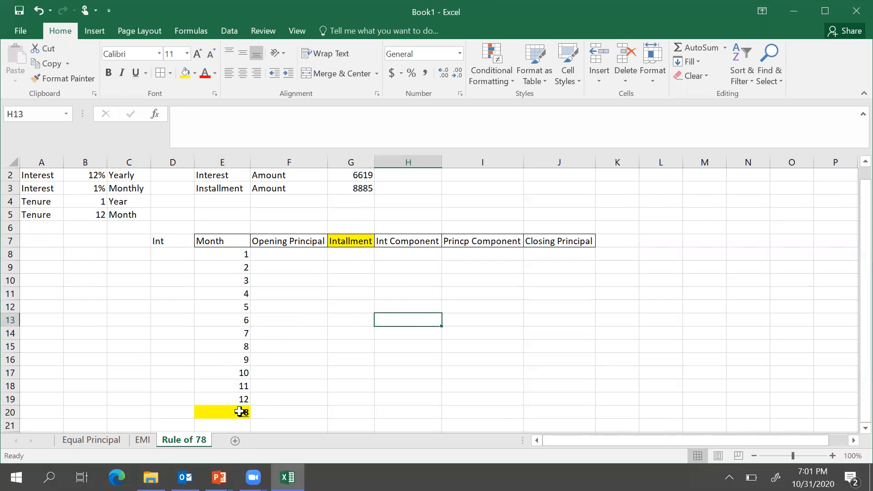
# Enter the first month's interest fraction as =12/78 in cell D8
pyautogui.click(170, 256)
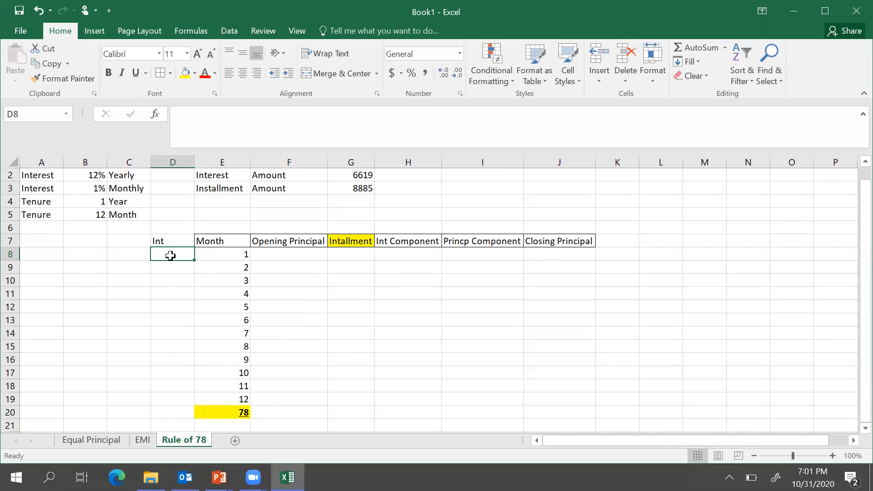
pyautogui.write('1')
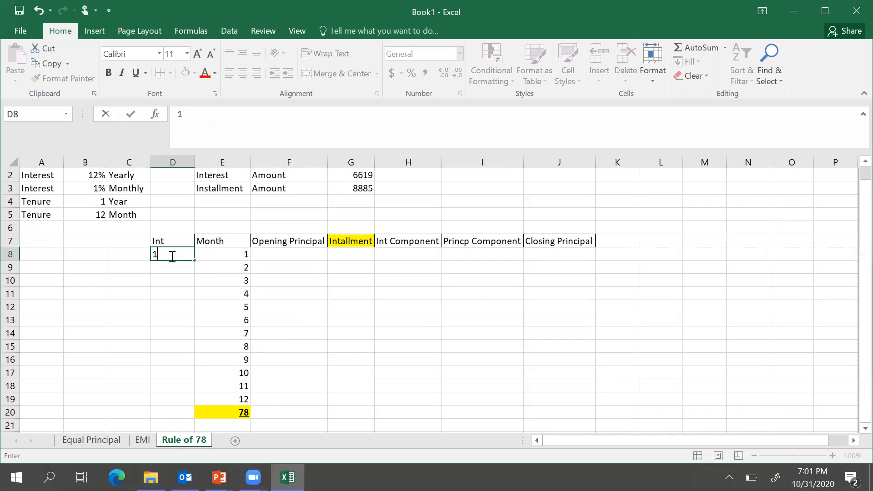
pyautogui.write('=12')
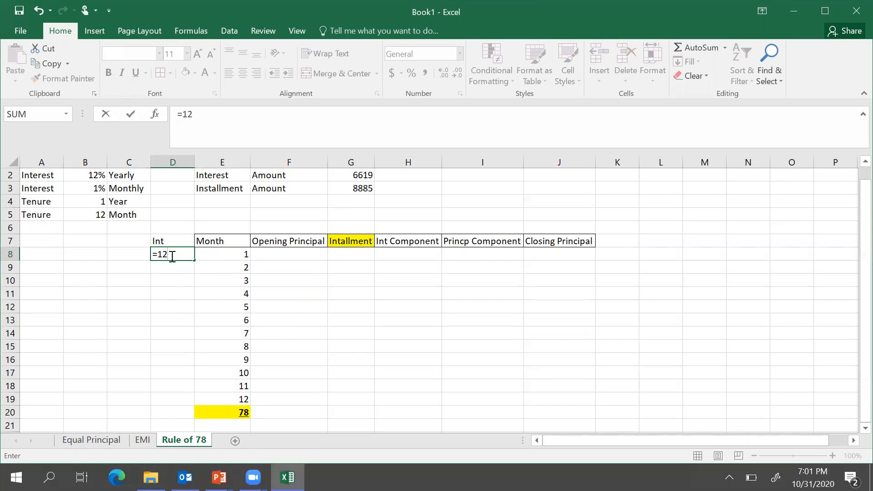
pyautogui.write('/78')
pyautogui.press('Return')
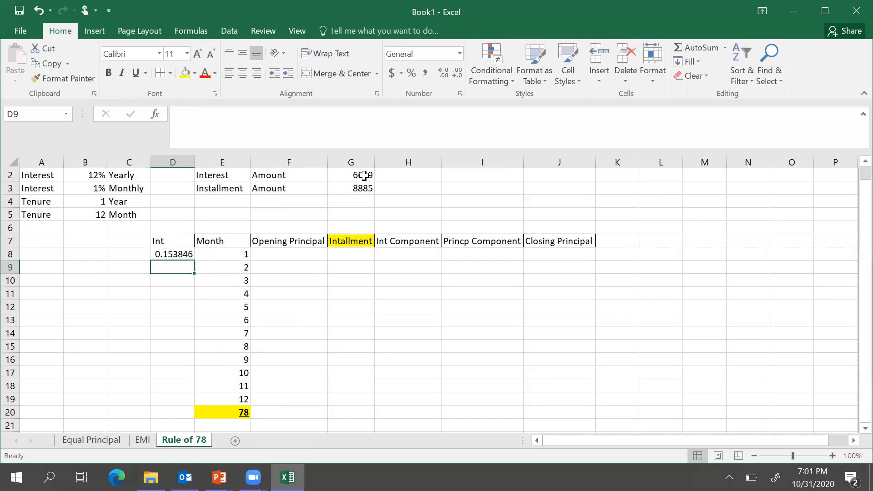
# Enter the interest fractions =11/78 in D9 and =10/78 in D10 for months 2 and 3
pyautogui.click(171, 251)
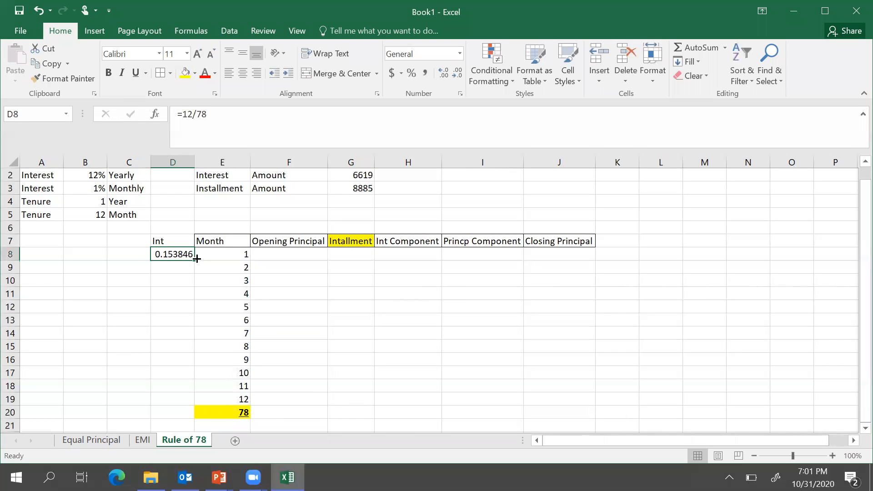
pyautogui.click(170, 267)
pyautogui.click(179, 252)
pyautogui.click(178, 264)
pyautogui.write('=')
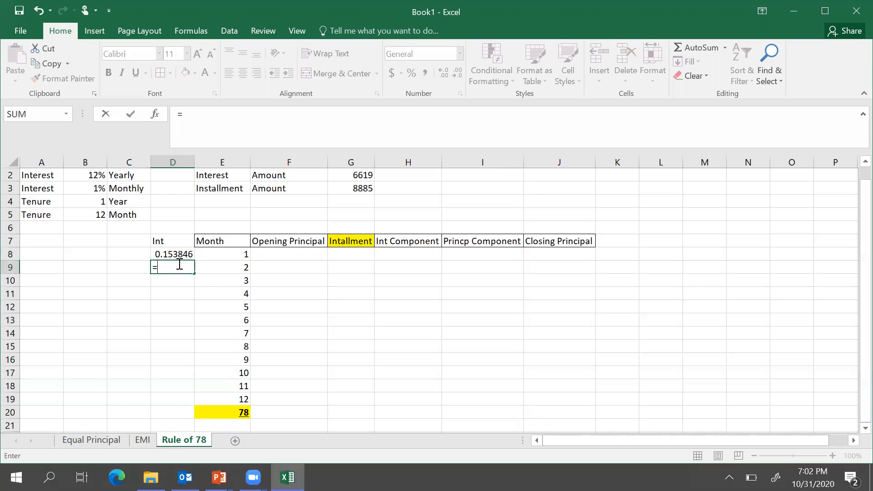
pyautogui.write('11/78')
pyautogui.press('Return')
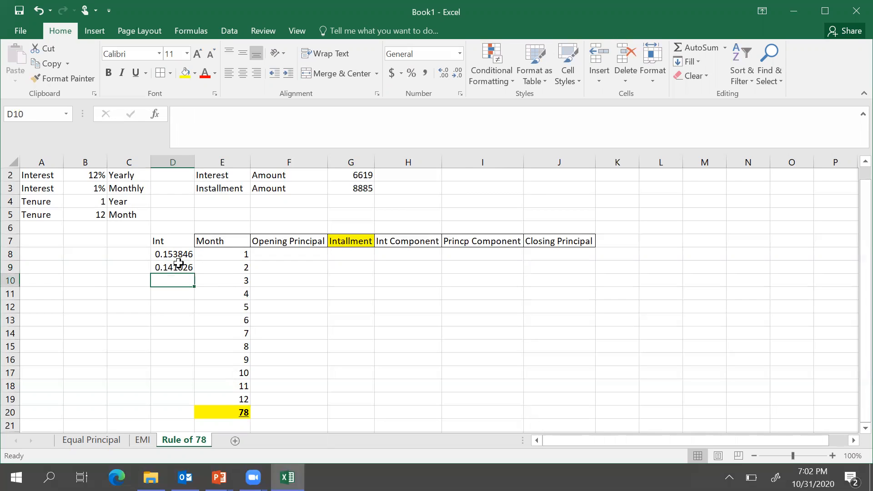
pyautogui.write('=10/78')
pyautogui.press('Return')
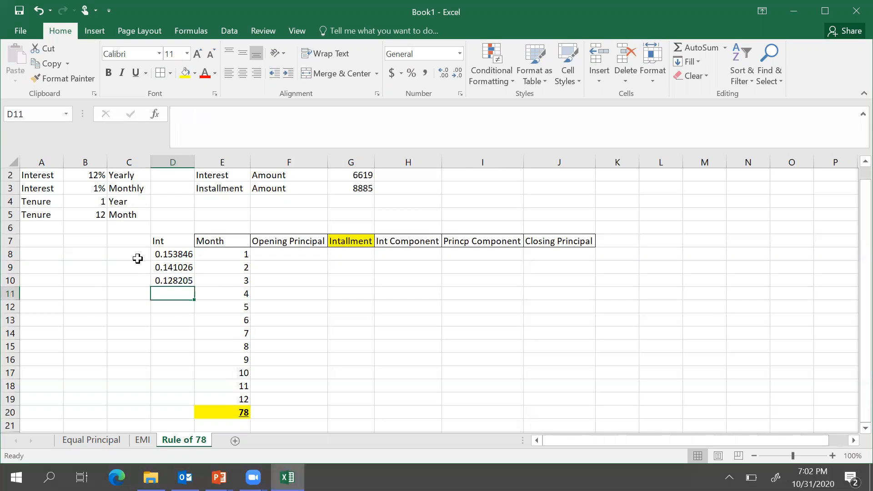
# Enter 12 in C8 and 11 in C9, and fill the descending series down to C19
pyautogui.click(133, 253)
pyautogui.write('12')
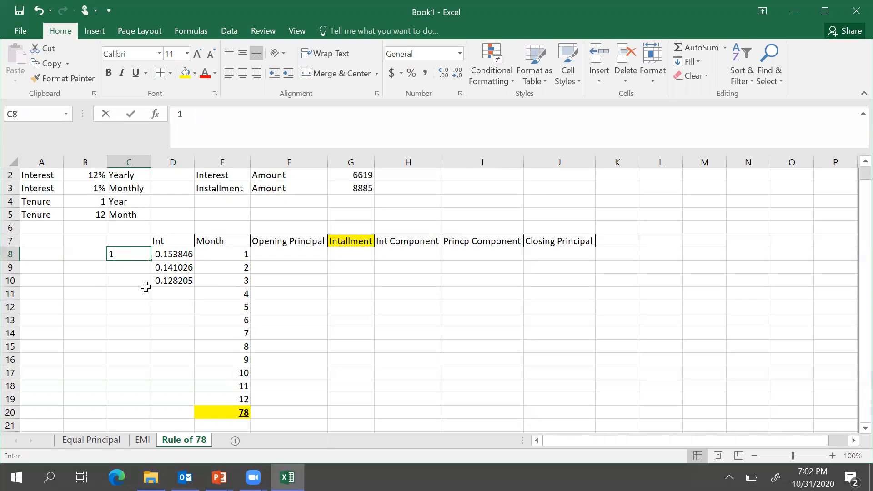
pyautogui.press('Return')
pyautogui.write('11')
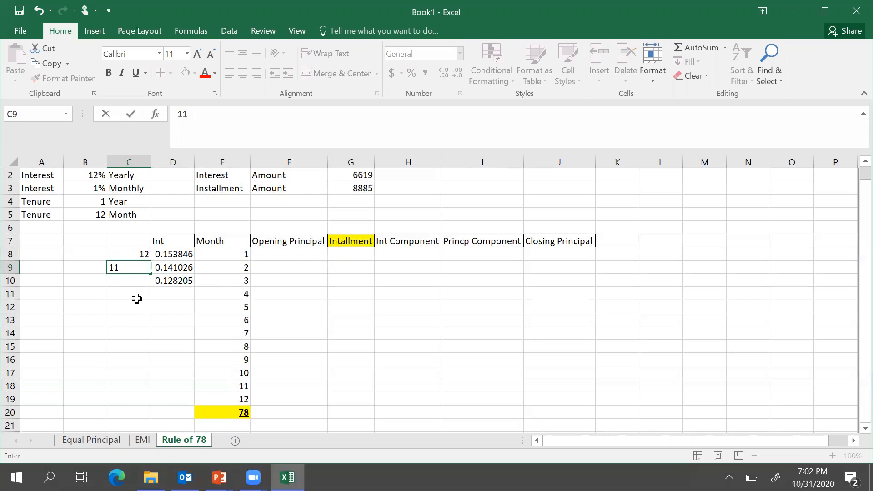
pyautogui.click(137, 298)
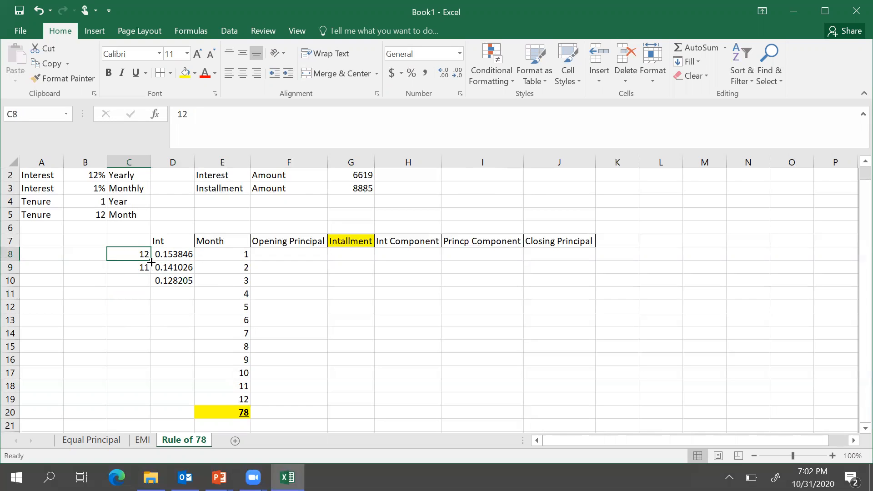
pyautogui.moveTo(137, 258); pyautogui.dragTo(149, 405)
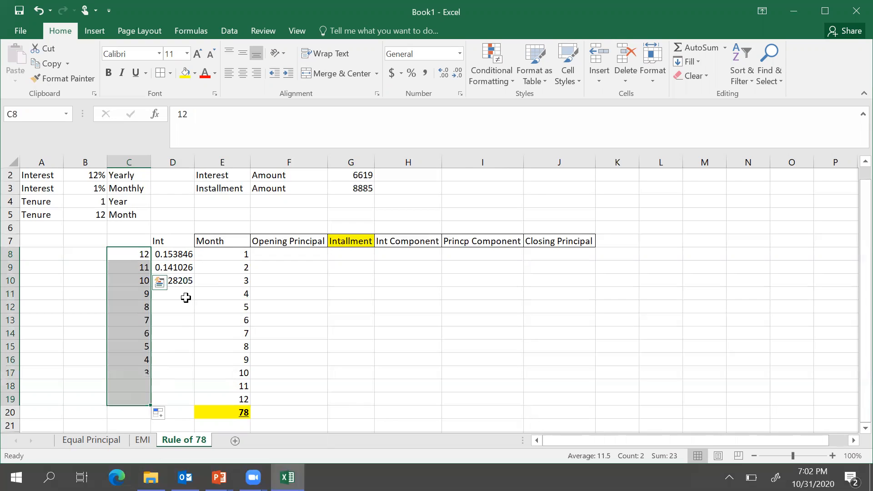
# Replace the first month's interest fraction in D8 with the formula =C8/$E$20
pyautogui.click(175, 292)
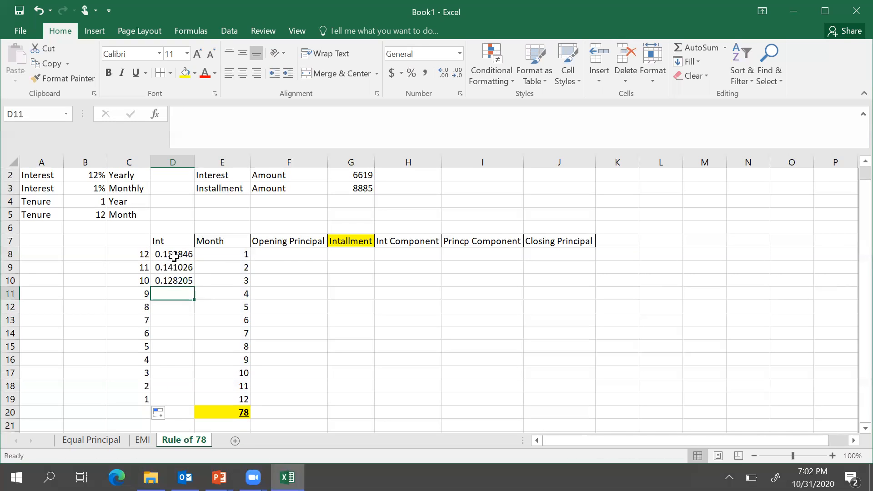
pyautogui.click(173, 254)
pyautogui.write('=')
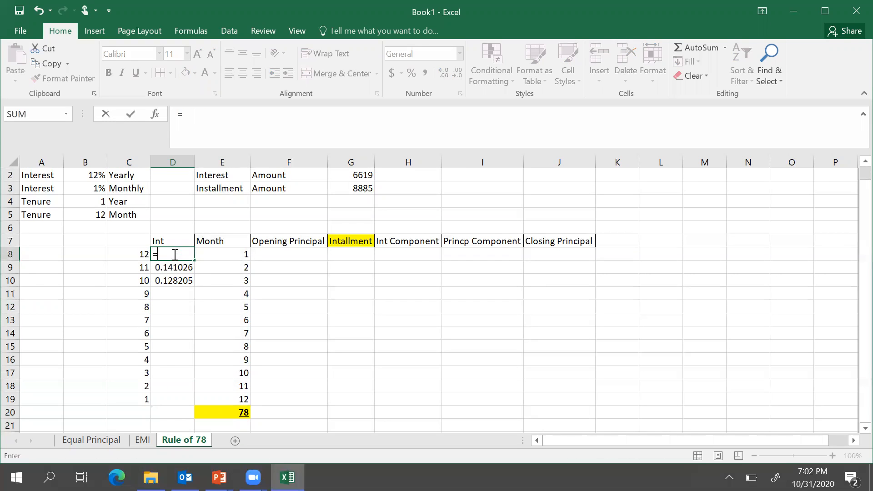
pyautogui.click(136, 254)
pyautogui.write('/')
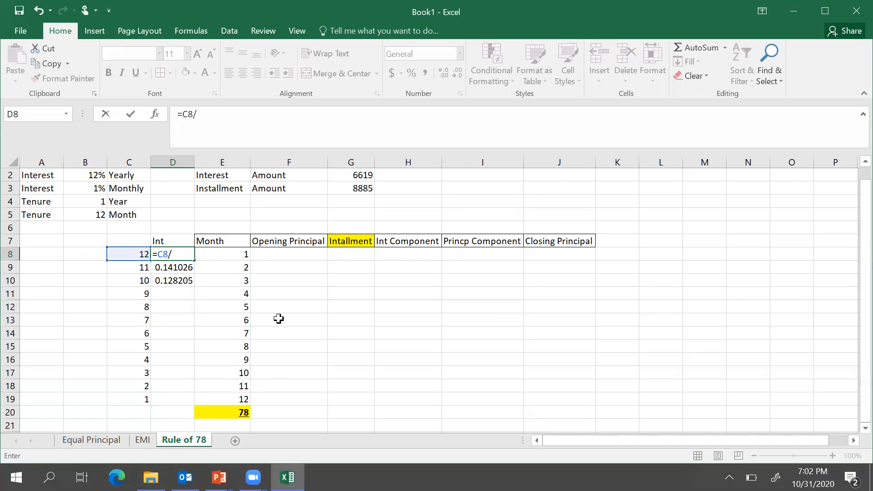
pyautogui.click(238, 413)
pyautogui.click(197, 114)
pyautogui.write('4E$')
pyautogui.press('Return')
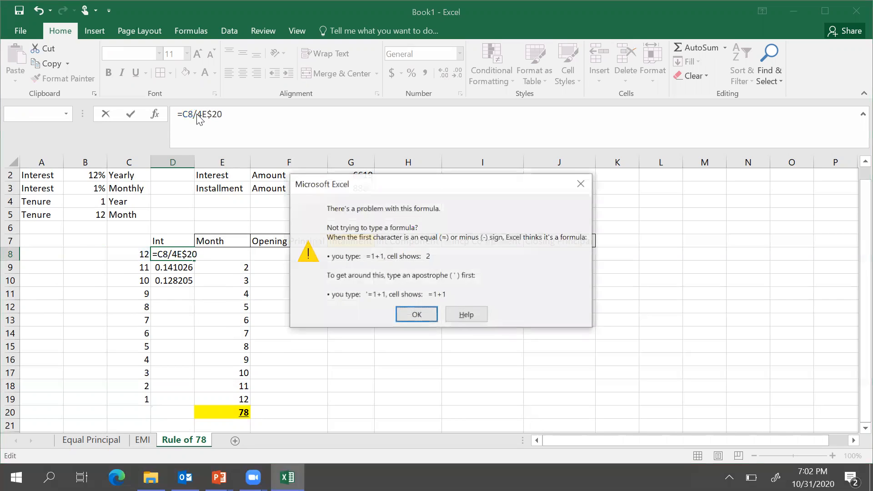
pyautogui.click(416, 317)
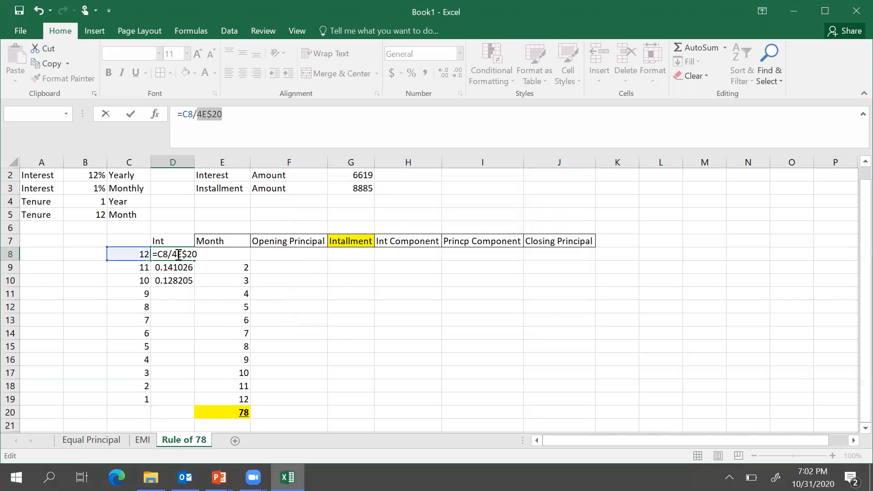
pyautogui.press('Left')
pyautogui.press('Delete')
pyautogui.write('$')
pyautogui.press('Return')
# Fill the D8 formula down to D19 and format the fractions as percentages with two decimal places
pyautogui.click(177, 254)
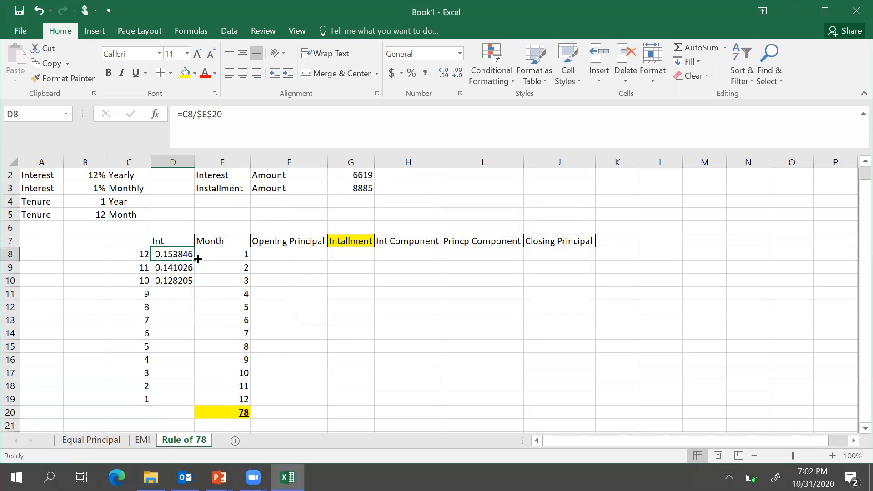
pyautogui.moveTo(196, 260); pyautogui.dragTo(187, 403)
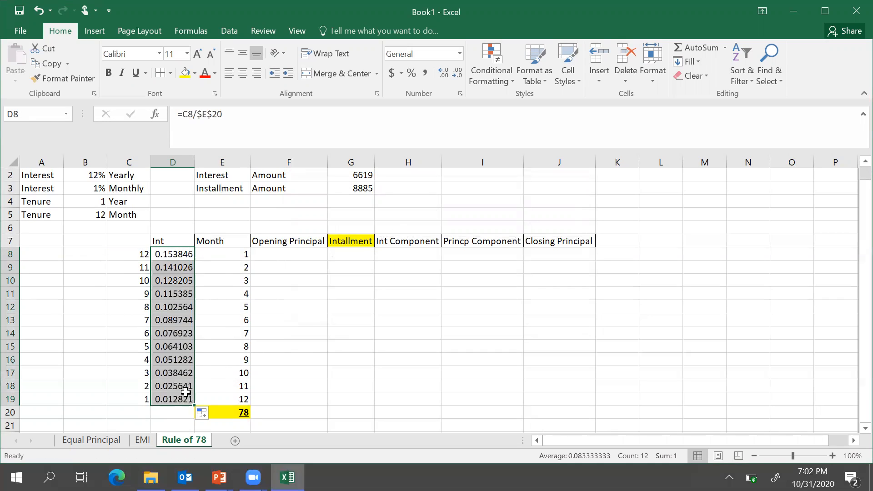
pyautogui.click(412, 85)
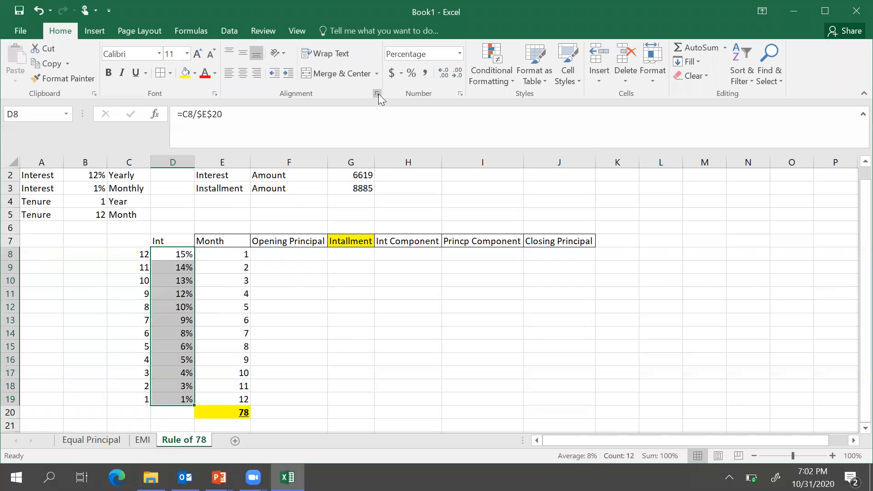
pyautogui.click(444, 71)
pyautogui.click(444, 72)
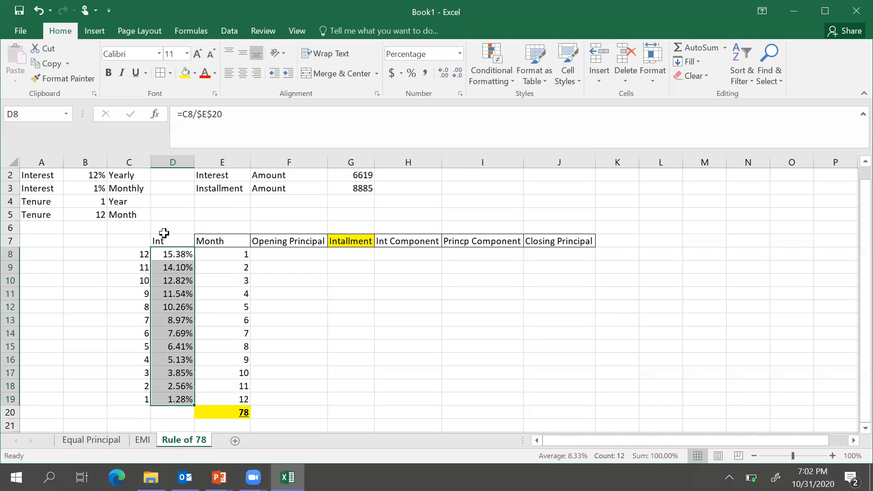
# Apply borders to all cells of the interest and installment amount block E2:G3
pyautogui.click(352, 173)
pyautogui.moveTo(203, 174); pyautogui.dragTo(359, 184)
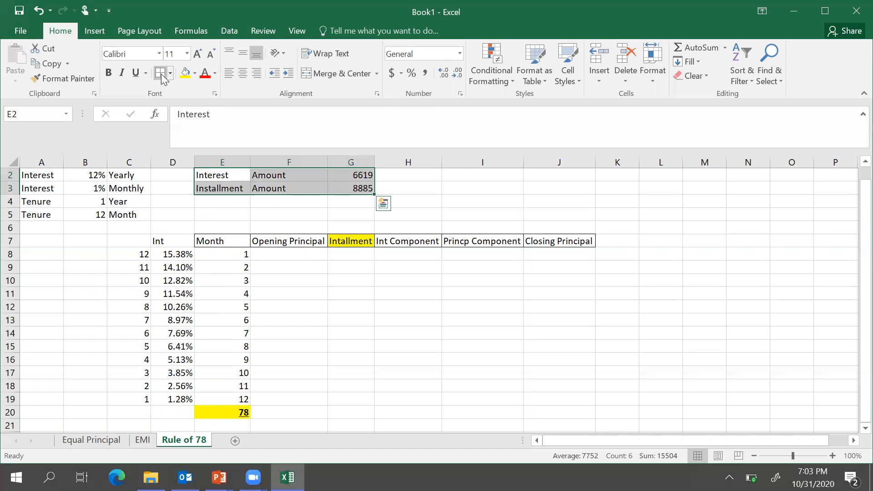
pyautogui.click(452, 202)
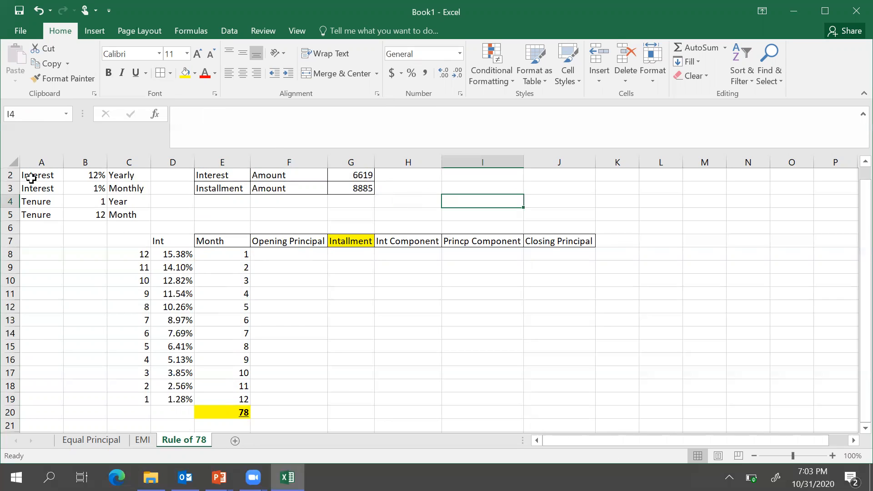
# Clear the yearly and monthly interest rate rows in A2:C3
pyautogui.click(45, 177)
pyautogui.moveTo(46, 178); pyautogui.dragTo(124, 183)
pyautogui.press('Delete')
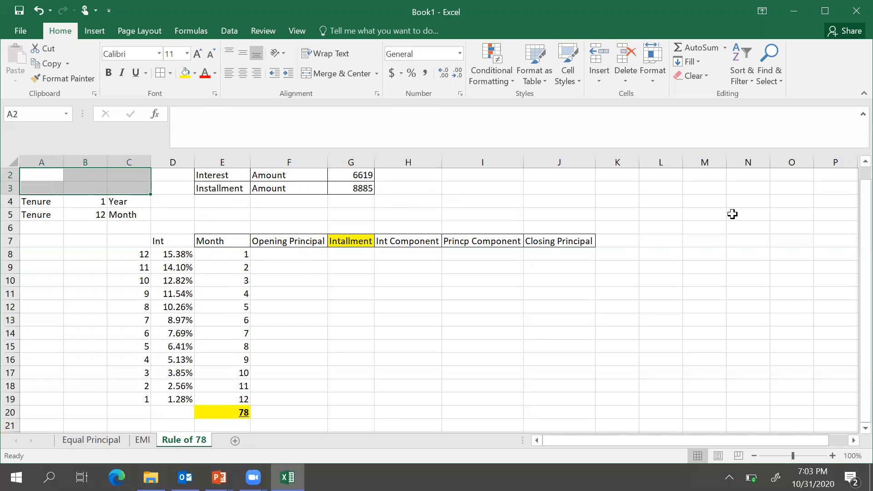
pyautogui.moveTo(854, 259)
pyautogui.mouseDown()
pyautogui.moveTo(854, 240)
pyautogui.moveTo(851, 251)
pyautogui.mouseUp()
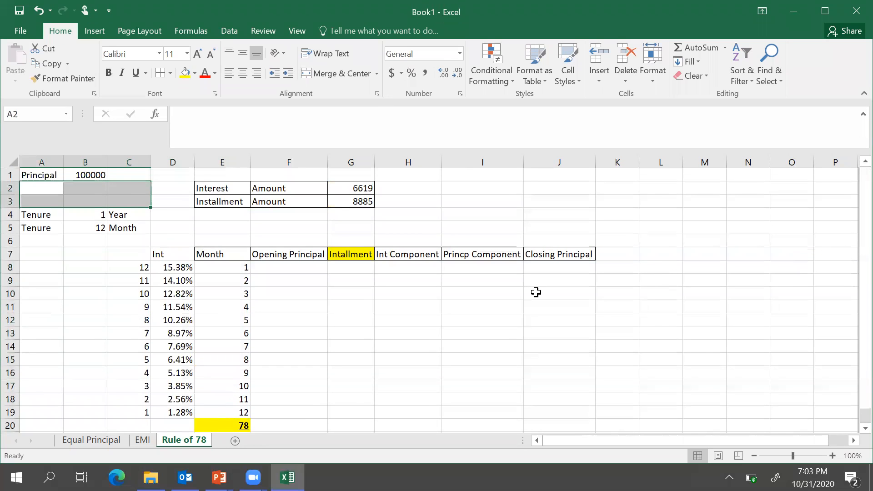
pyautogui.click(358, 188)
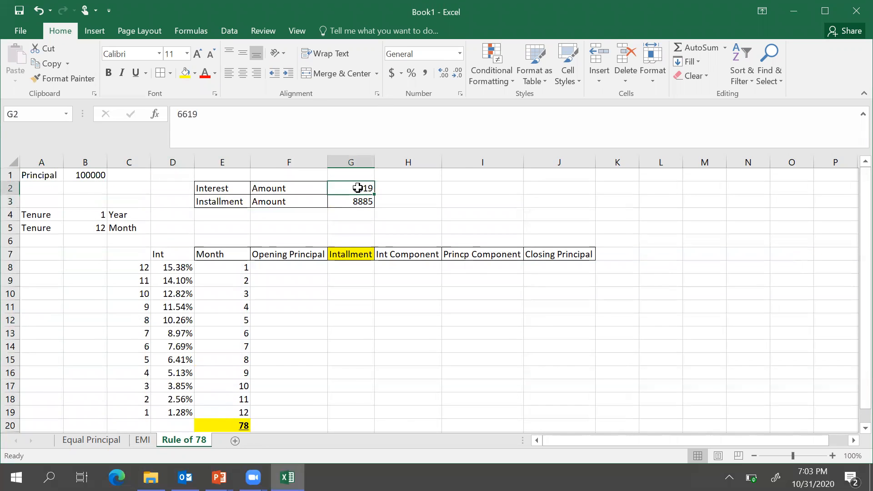
pyautogui.click(170, 267)
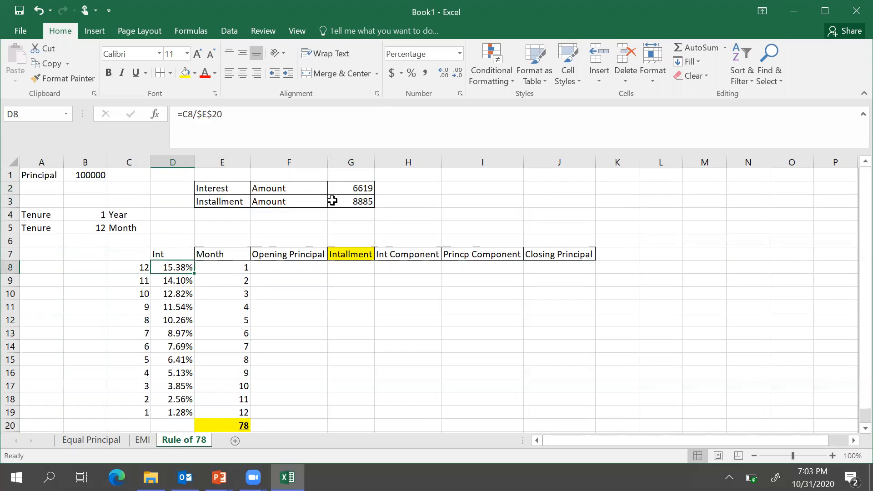
pyautogui.click(170, 281)
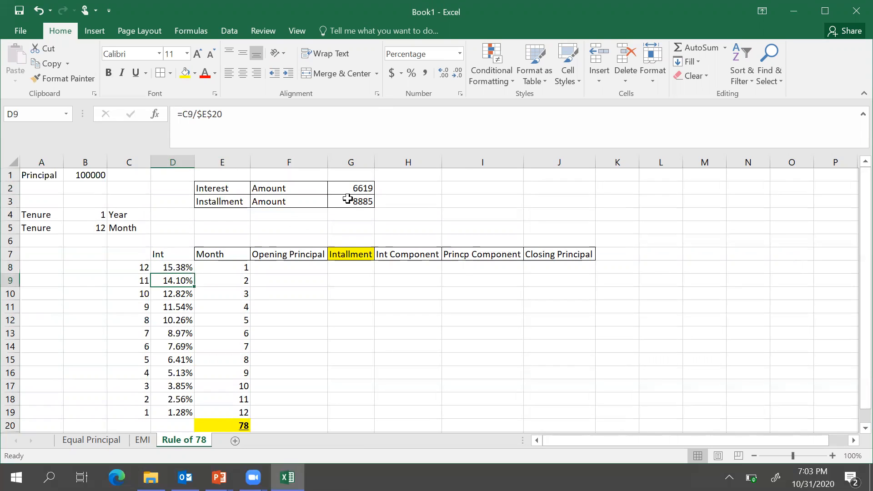
pyautogui.click(359, 187)
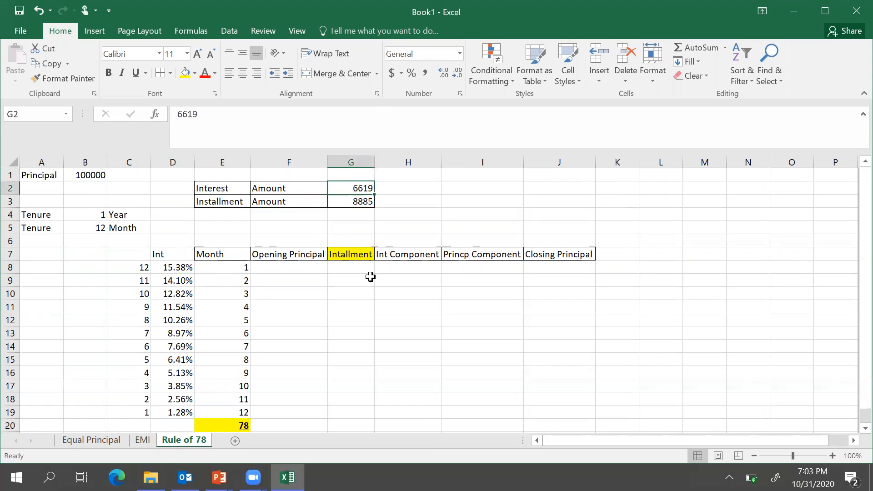
pyautogui.click(414, 268)
pyautogui.click(353, 190)
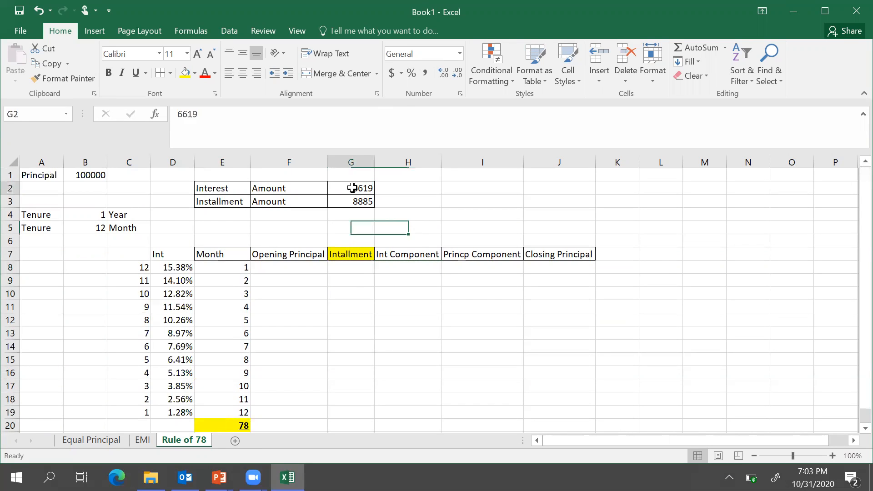
# Enter the first month's interest component in H8 as =$G$2*D8
pyautogui.click(410, 267)
pyautogui.write('=')
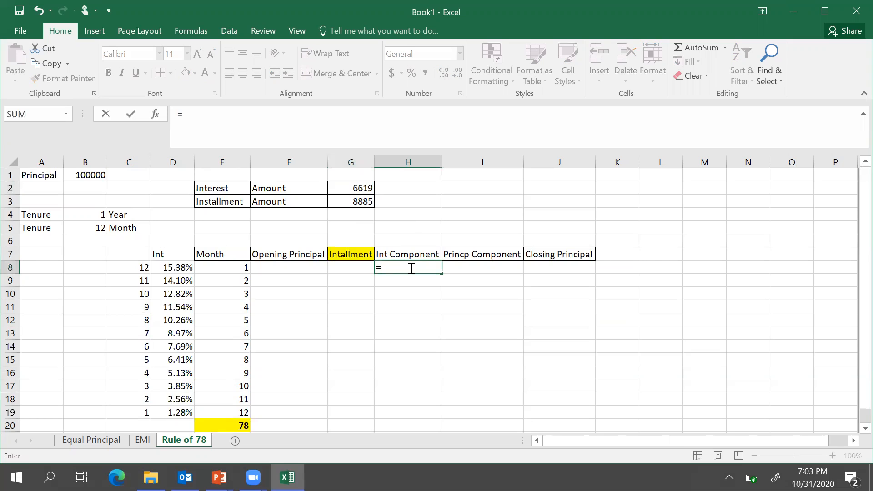
pyautogui.click(347, 188)
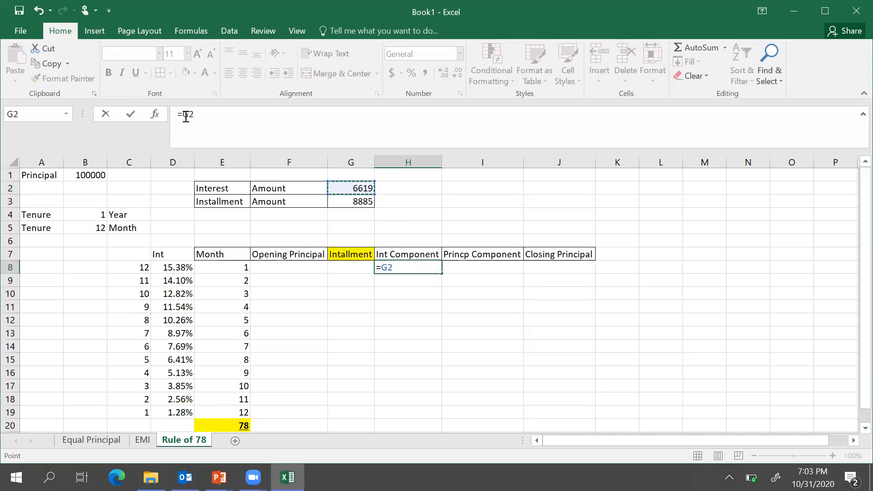
pyautogui.click(183, 115)
pyautogui.write('$')
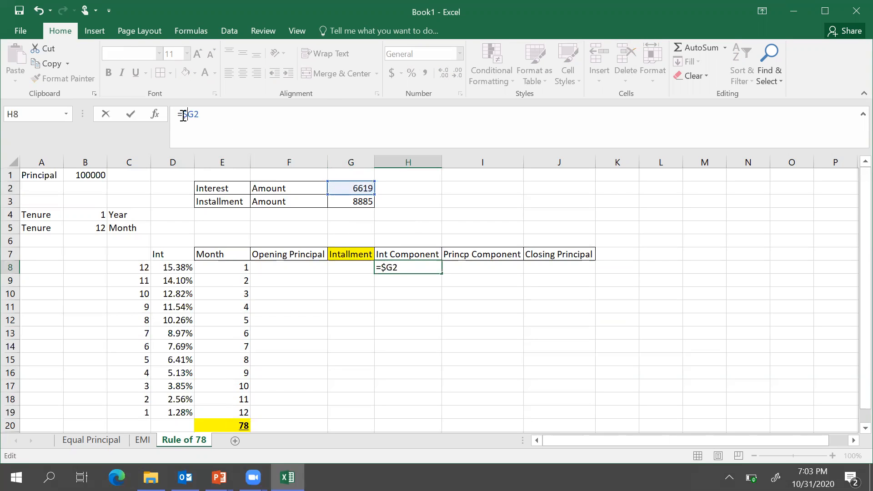
pyautogui.press('Right')
pyautogui.write('$*')
pyautogui.press('BackSpace')
pyautogui.write('*')
pyautogui.press('BackSpace')
pyautogui.click(178, 268)
pyautogui.press('Return')
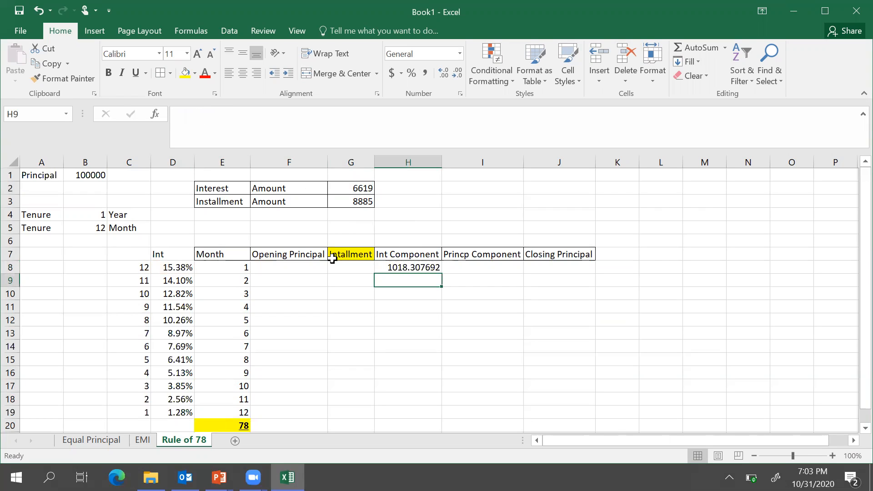
# Fill the interest component formula down to H19 and apply the Number format to the column's values
pyautogui.click(392, 267)
pyautogui.moveTo(441, 272); pyautogui.dragTo(444, 415)
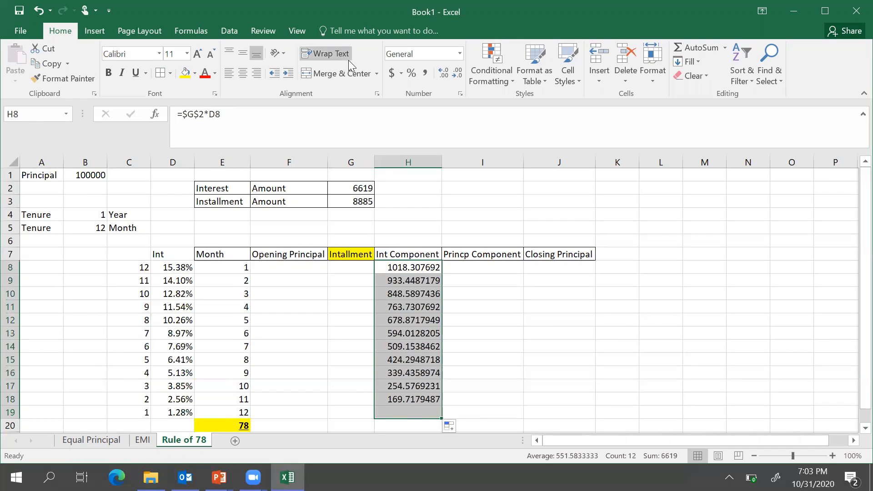
pyautogui.click(460, 54)
pyautogui.click(438, 98)
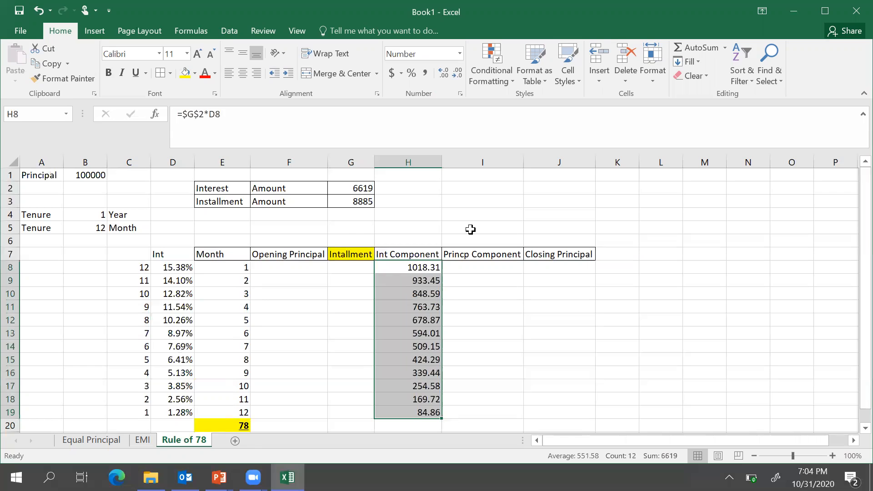
pyautogui.click(505, 293)
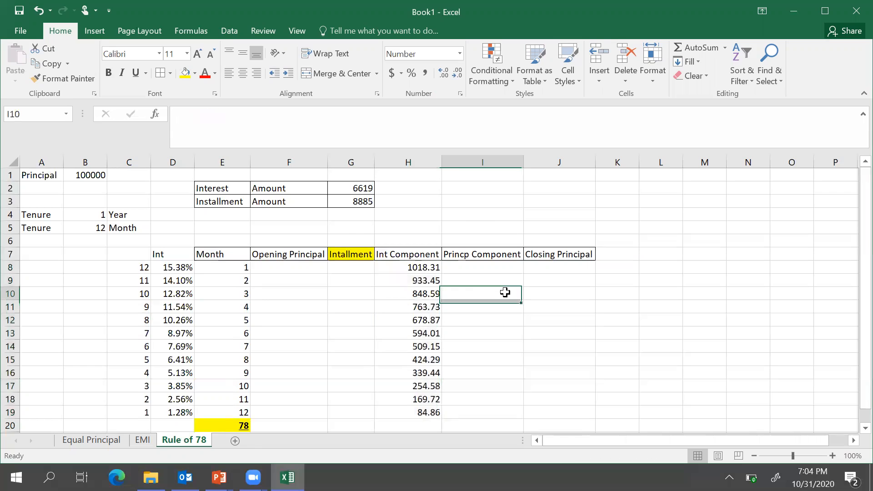
# Enter the installment in G8 as =$G$3 and fill it down to G19
pyautogui.click(354, 266)
pyautogui.write('=')
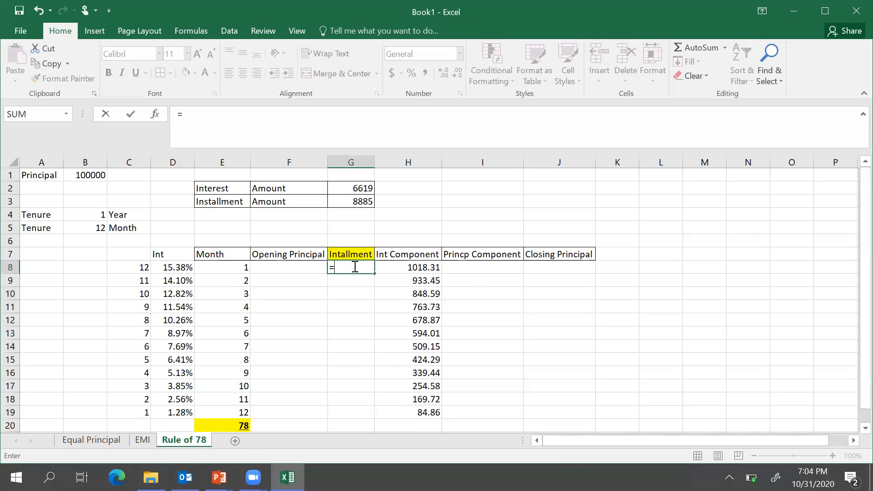
pyautogui.click(359, 201)
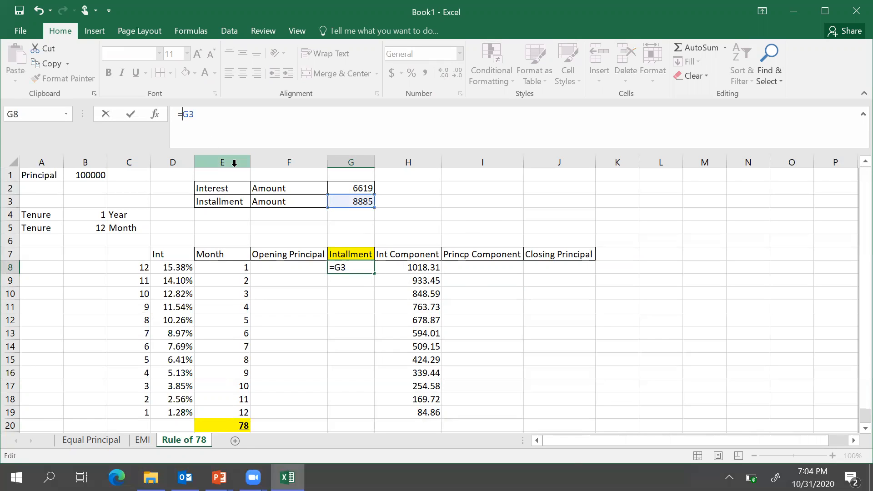
pyautogui.write('$G$')
pyautogui.press('Return')
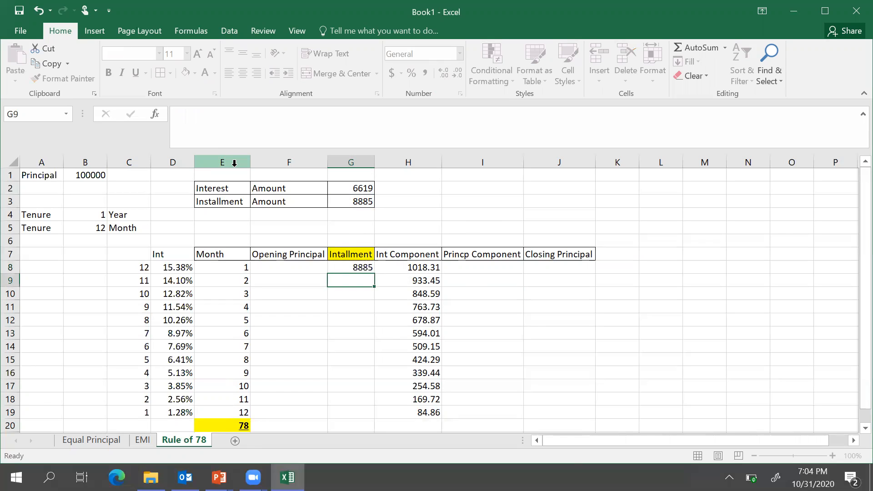
pyautogui.click(356, 268)
pyautogui.moveTo(374, 274); pyautogui.dragTo(370, 416)
pyautogui.click(509, 347)
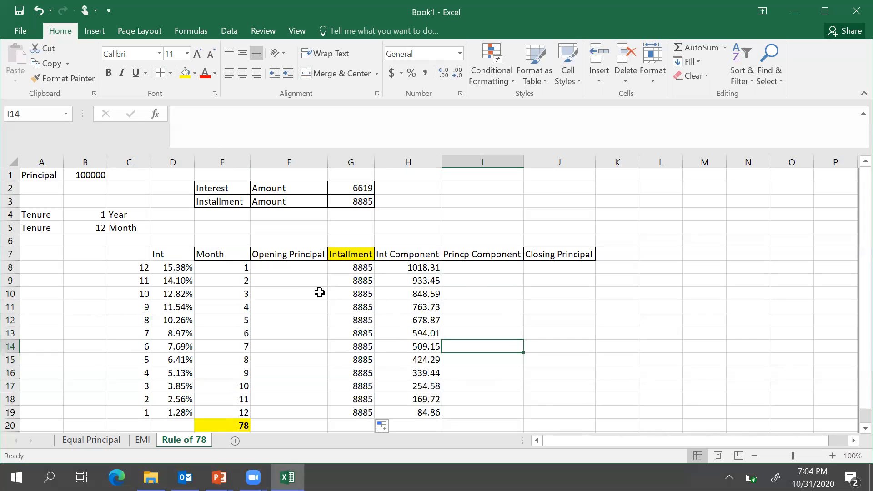
# Calculate the principal component in I8 as =G8-H8 and fill it down to I19
pyautogui.click(468, 266)
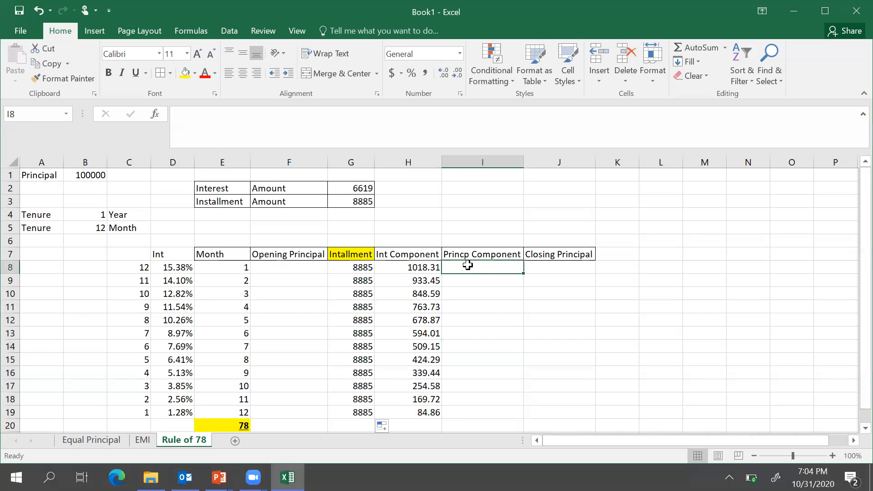
pyautogui.write('=')
pyautogui.click(364, 267)
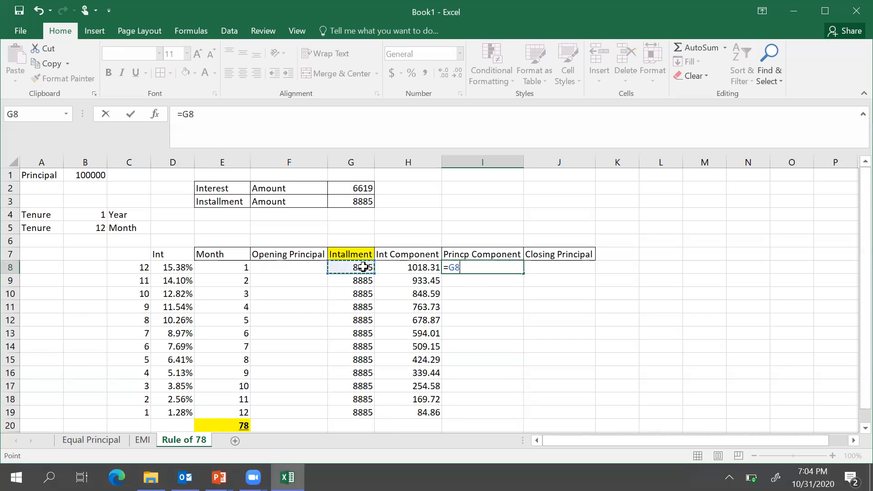
pyautogui.write('-')
pyautogui.click(404, 267)
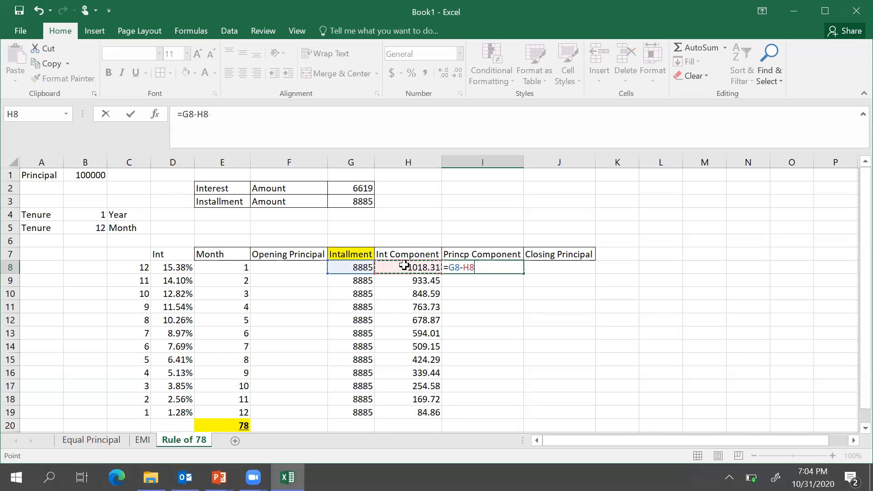
pyautogui.press('Return')
pyautogui.click(509, 268)
pyautogui.moveTo(523, 273); pyautogui.dragTo(518, 413)
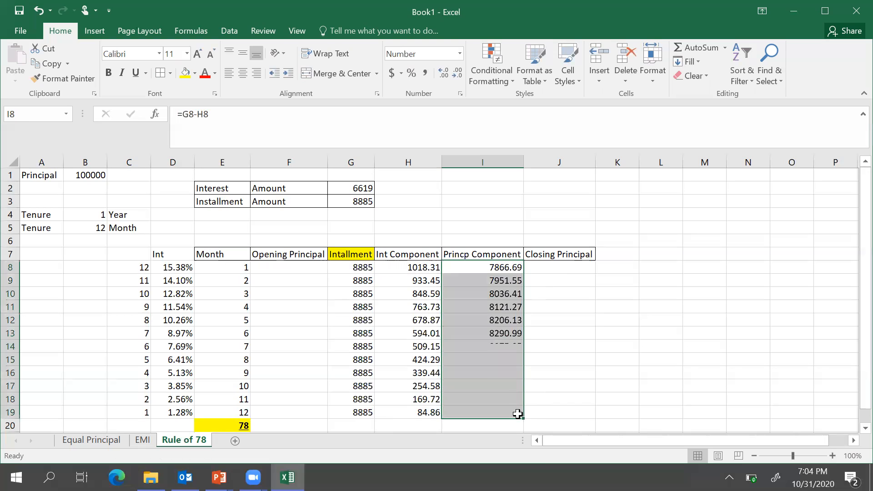
# Copy the principal from B1 into F8 as the first month's opening principal
pyautogui.click(100, 176)
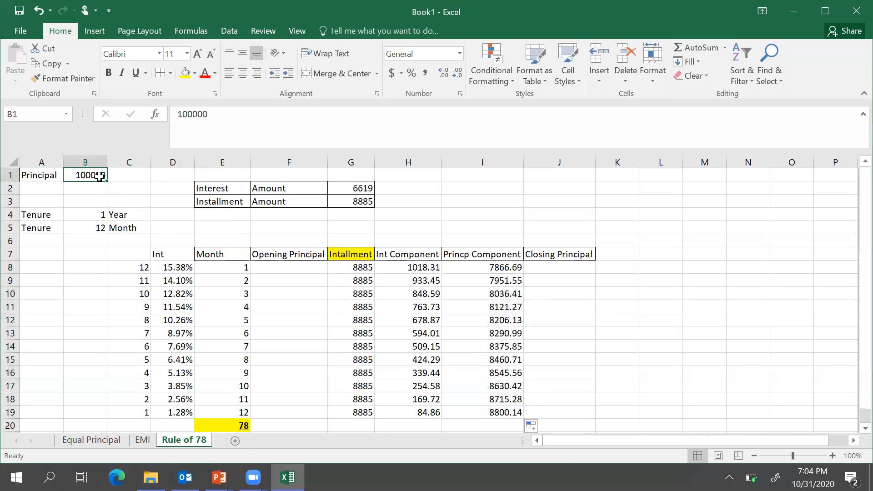
pyautogui.hotkey('ctrl', 'c')
pyautogui.click(282, 267)
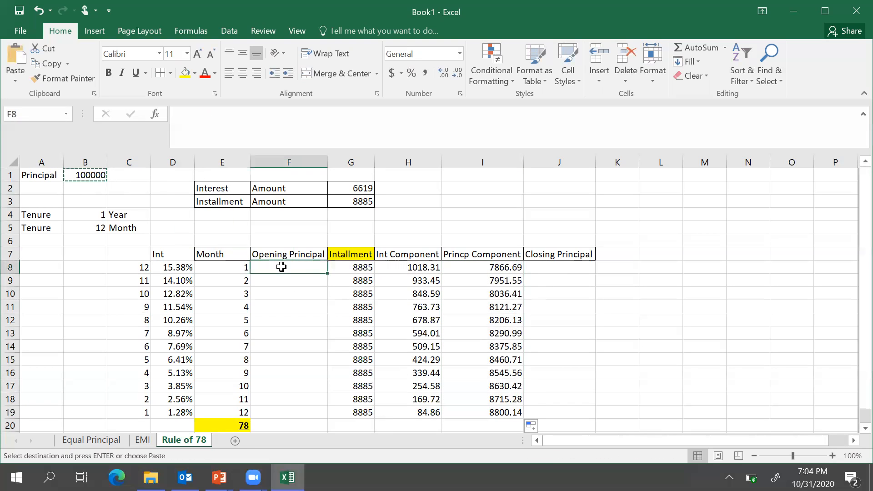
pyautogui.hotkey('ctrl', 'v')
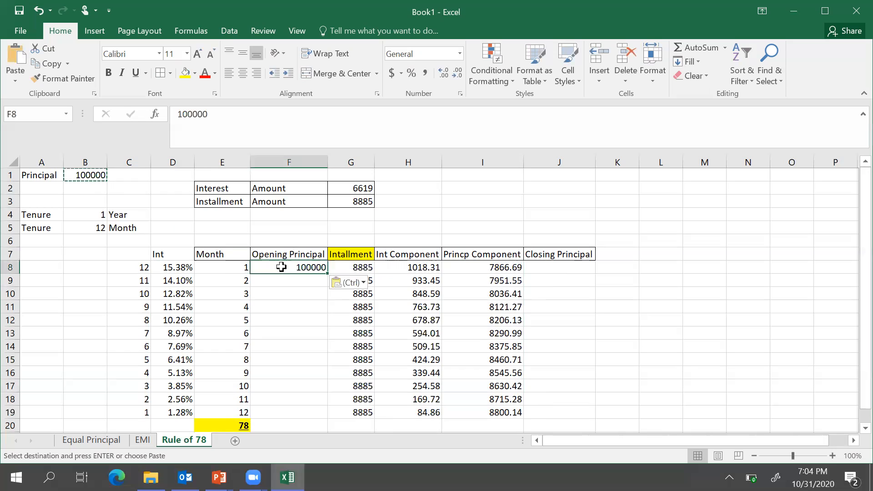
# Calculate the first month's closing principal in J8 as =F8-I8
pyautogui.click(557, 266)
pyautogui.write('=')
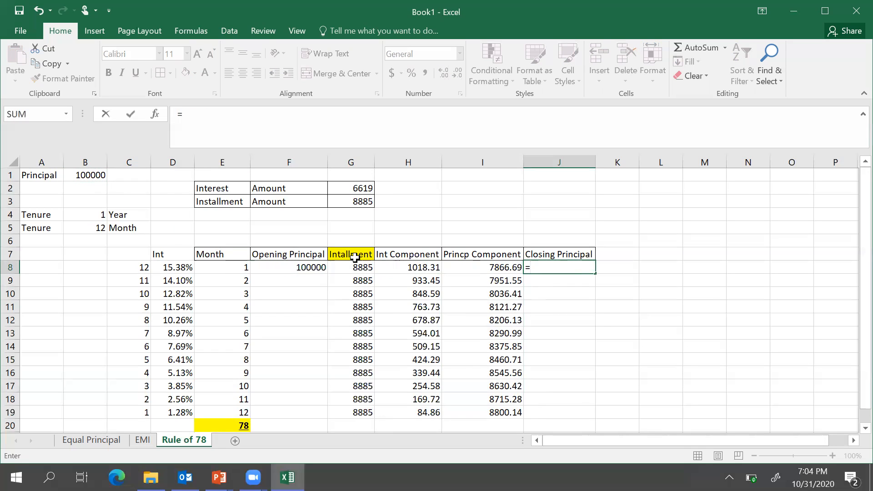
pyautogui.click(294, 266)
pyautogui.write('-')
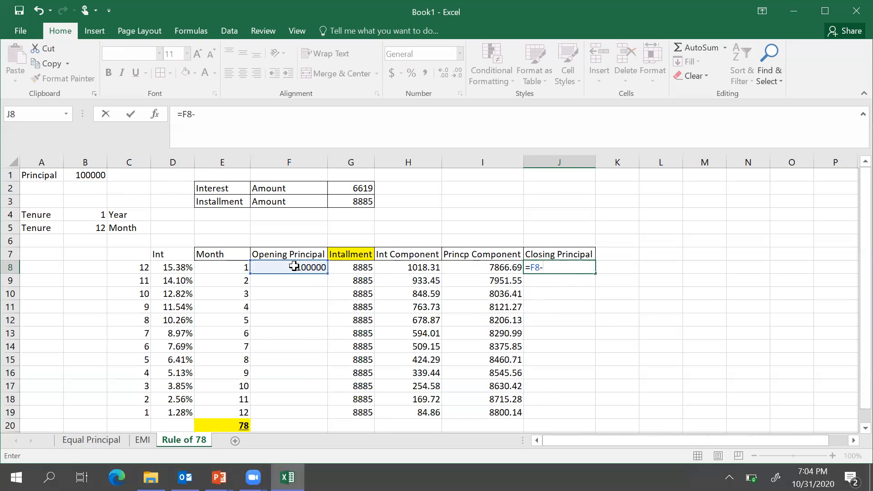
pyautogui.click(498, 268)
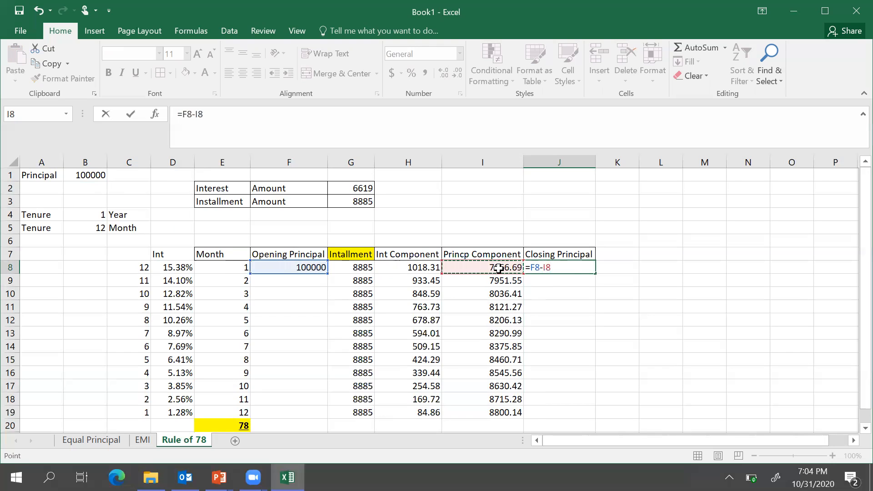
pyautogui.press('Return')
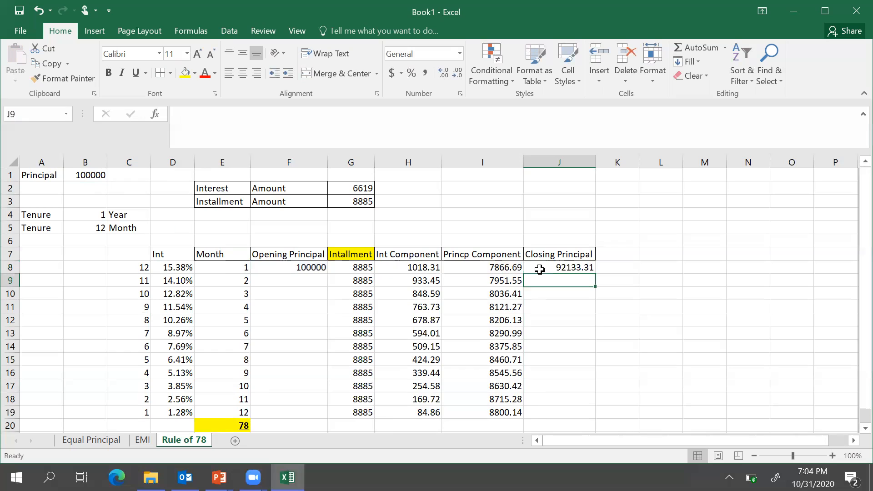
pyautogui.click(575, 268)
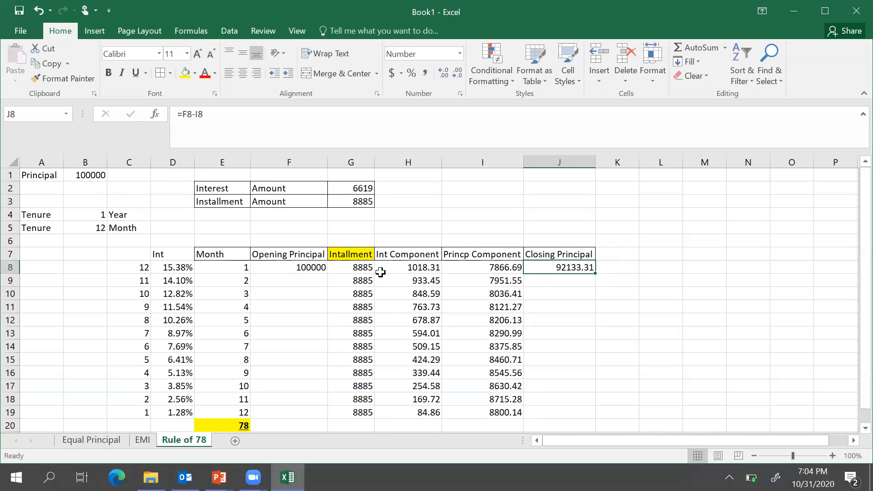
# Link the second month's opening principal in F9 to the previous closing principal with =J8
pyautogui.click(312, 279)
pyautogui.write('=')
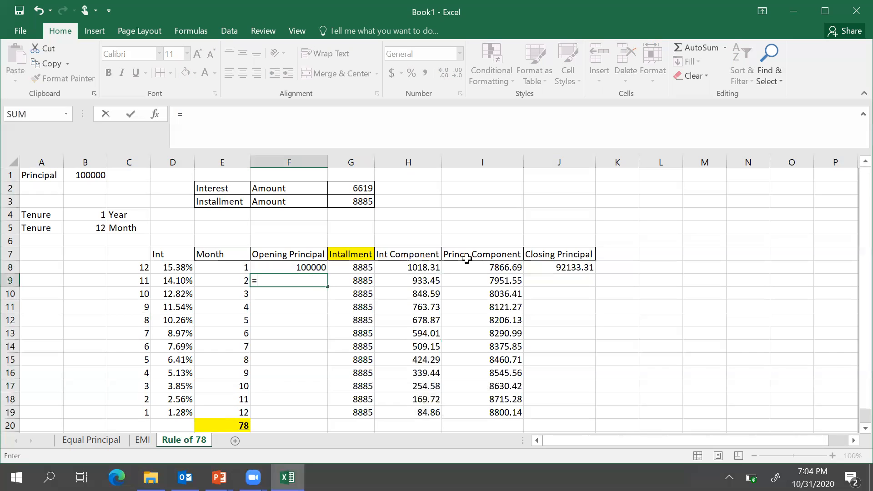
pyautogui.click(565, 268)
pyautogui.press('Return')
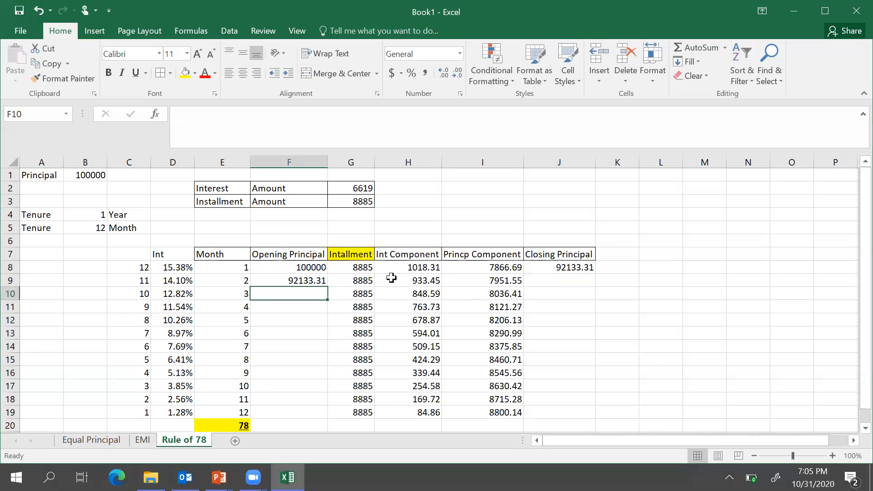
# Calculate the second month's closing principal in J9 as =F9-I9
pyautogui.click(546, 279)
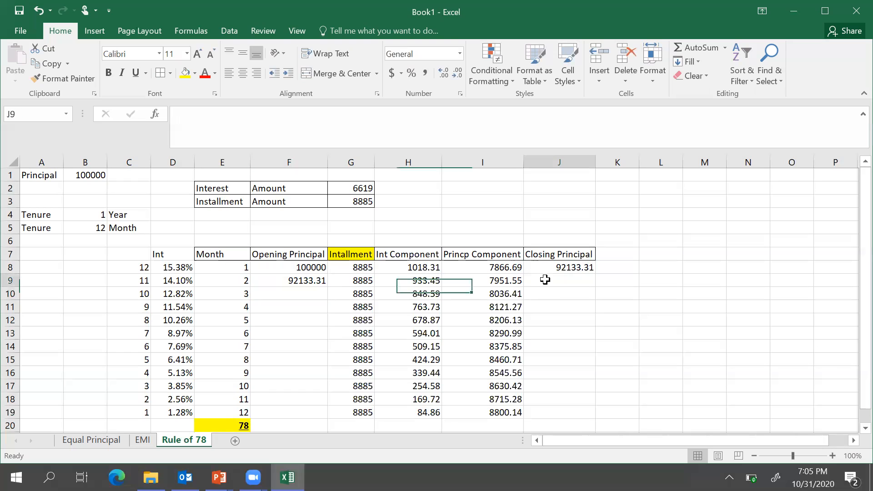
pyautogui.write('=')
pyautogui.click(308, 281)
pyautogui.write('-')
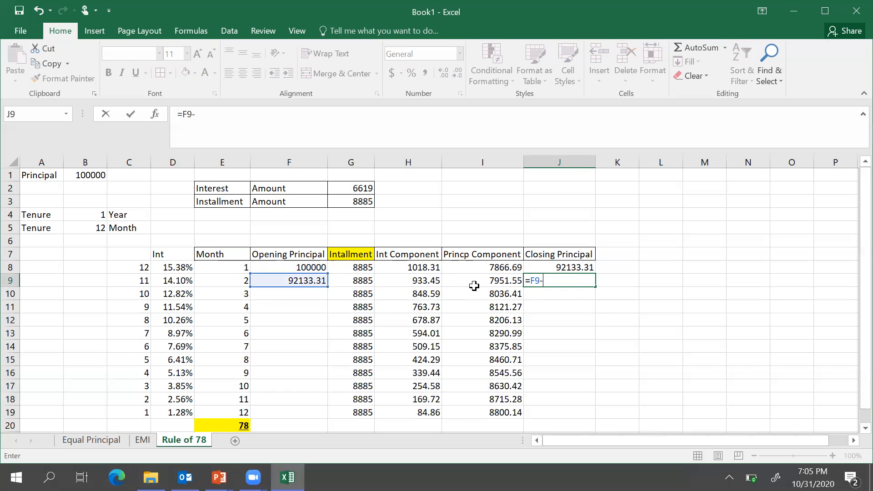
pyautogui.click(490, 280)
pyautogui.press('Return')
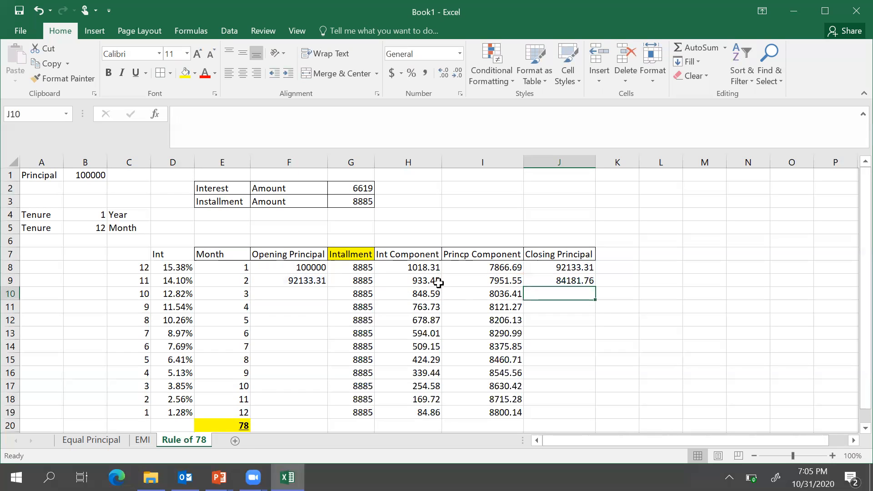
pyautogui.moveTo(289, 267); pyautogui.dragTo(317, 415)
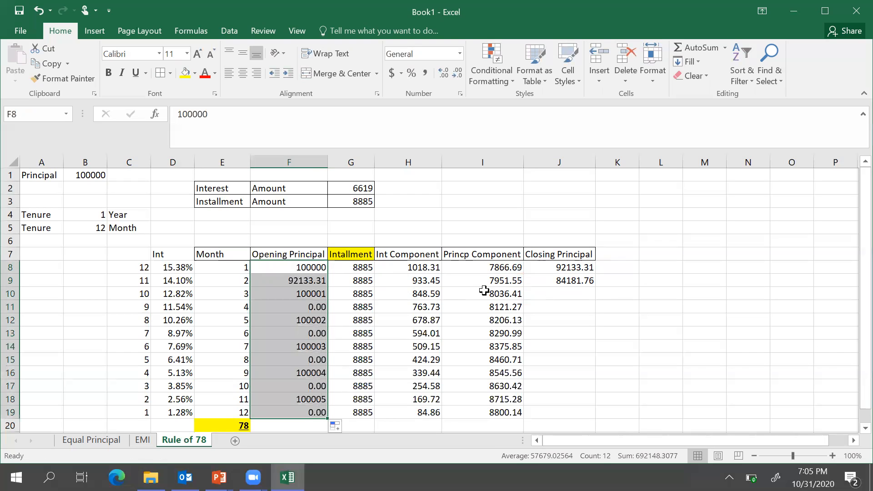
pyautogui.click(562, 280)
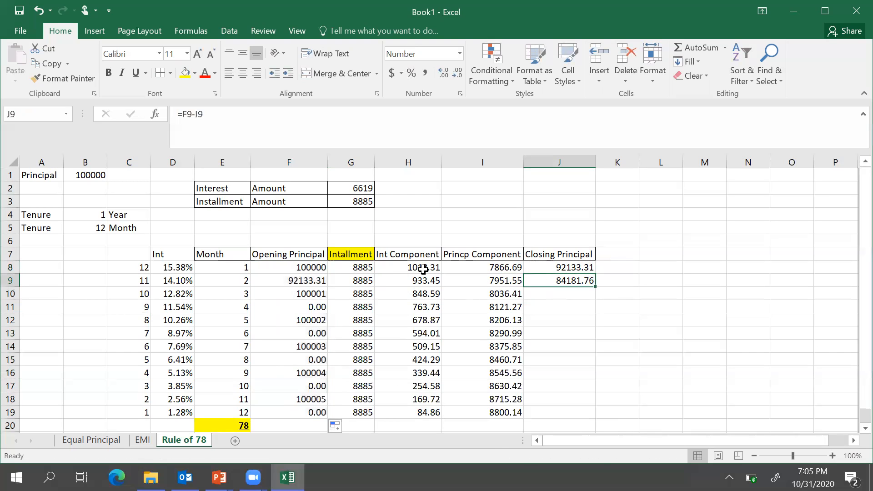
pyautogui.hotkey('ctrl', 'z')
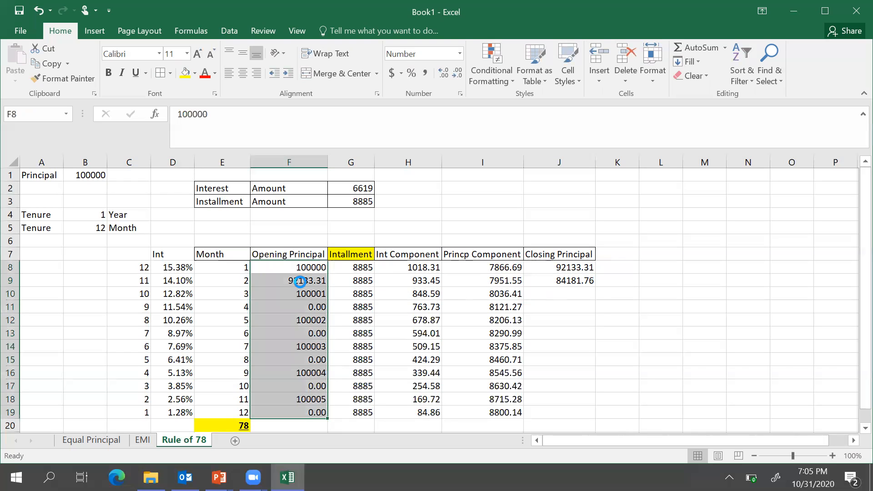
# Fill the opening principal formula from F9 down to F19 and the closing principal formula from J9 down to J19
pyautogui.click(304, 281)
pyautogui.moveTo(327, 287); pyautogui.dragTo(325, 424)
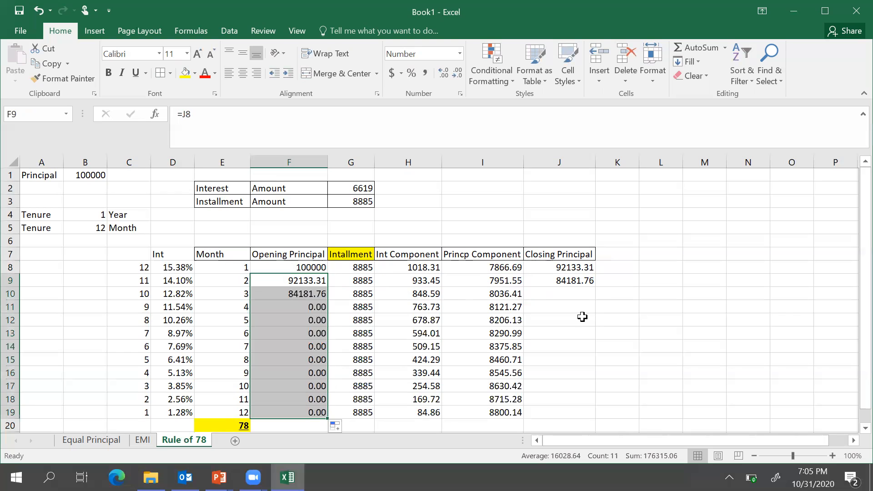
pyautogui.click(588, 284)
pyautogui.moveTo(595, 286); pyautogui.dragTo(592, 415)
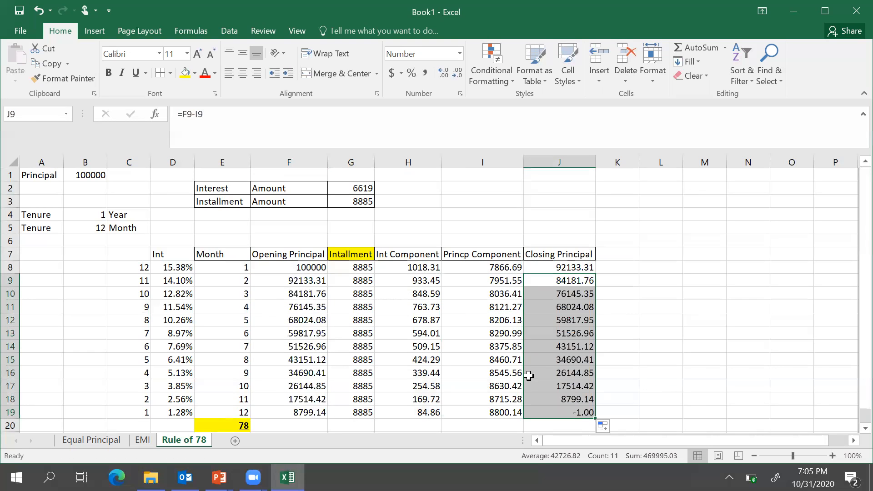
# Apply the Number format to the whole Rule of 78 schedule, E7:J19
pyautogui.moveTo(223, 258); pyautogui.dragTo(567, 412)
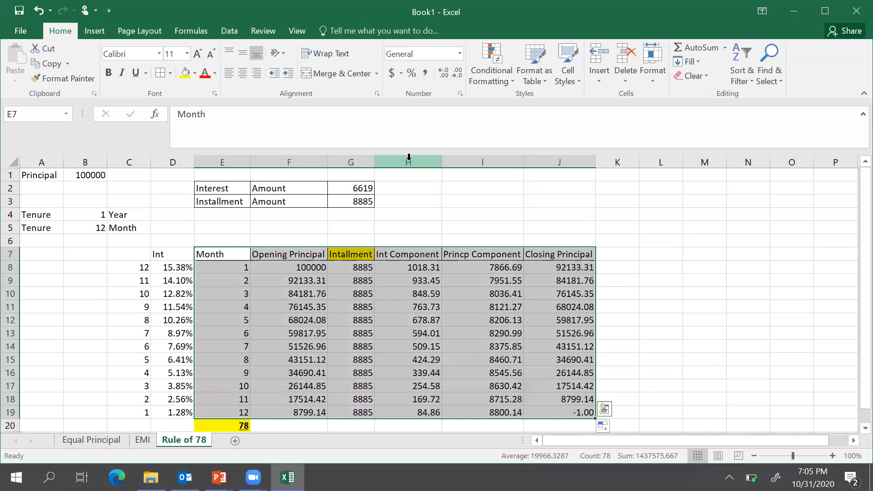
pyautogui.click(459, 54)
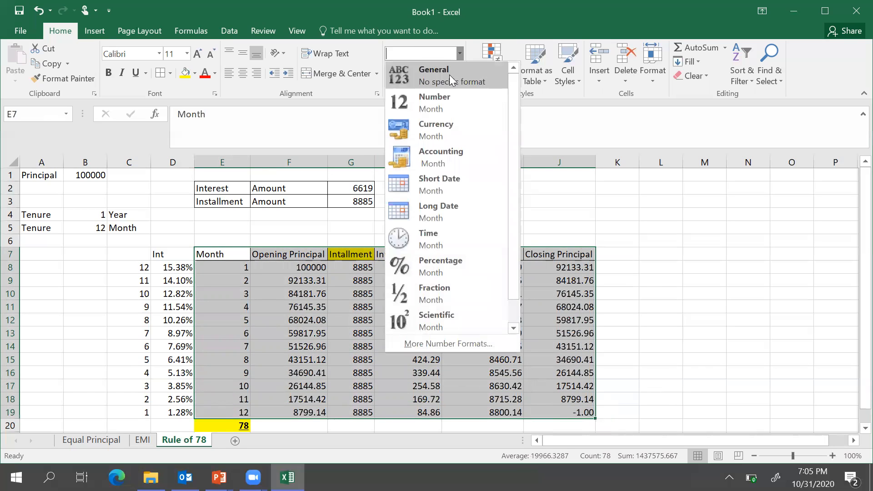
pyautogui.click(441, 97)
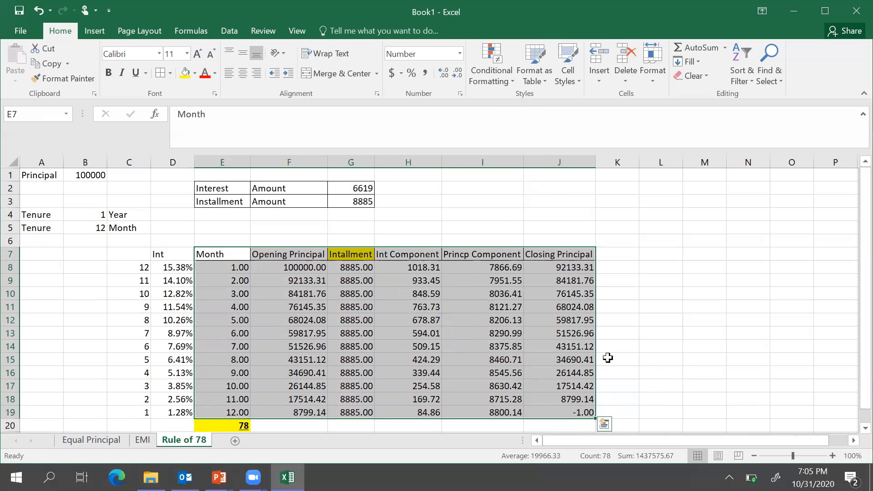
pyautogui.click(645, 361)
# Try 6618 as the interest amount in G2
pyautogui.click(586, 412)
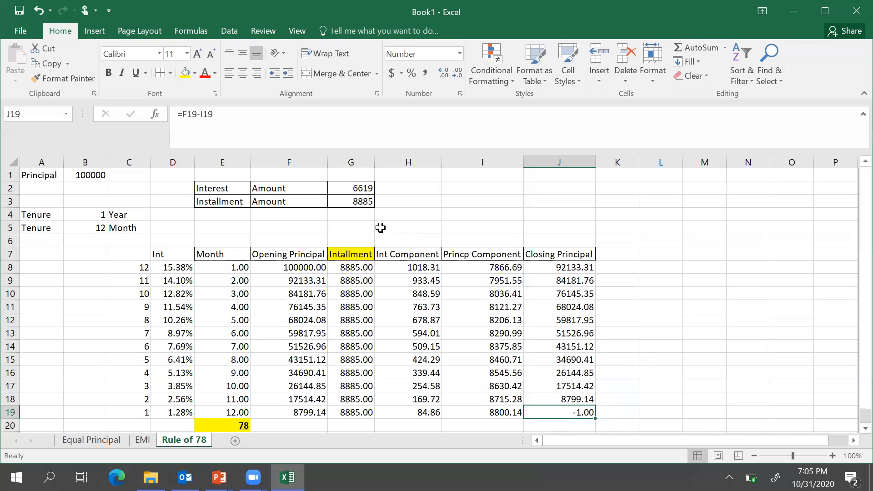
pyautogui.click(362, 187)
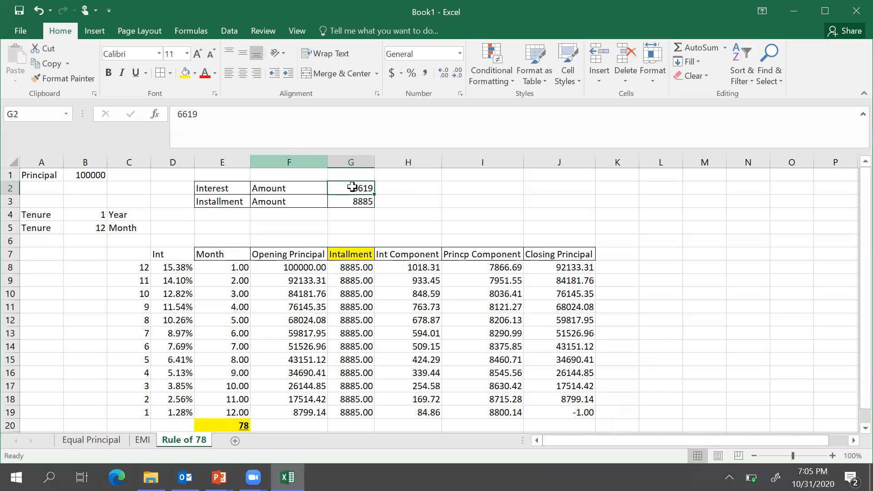
pyautogui.click(212, 120)
pyautogui.press('BackSpace')
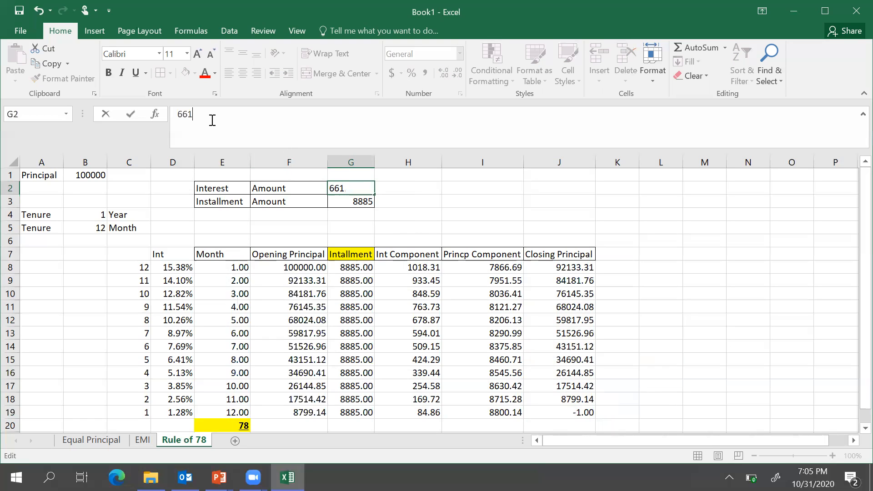
pyautogui.write('8')
pyautogui.press('Return')
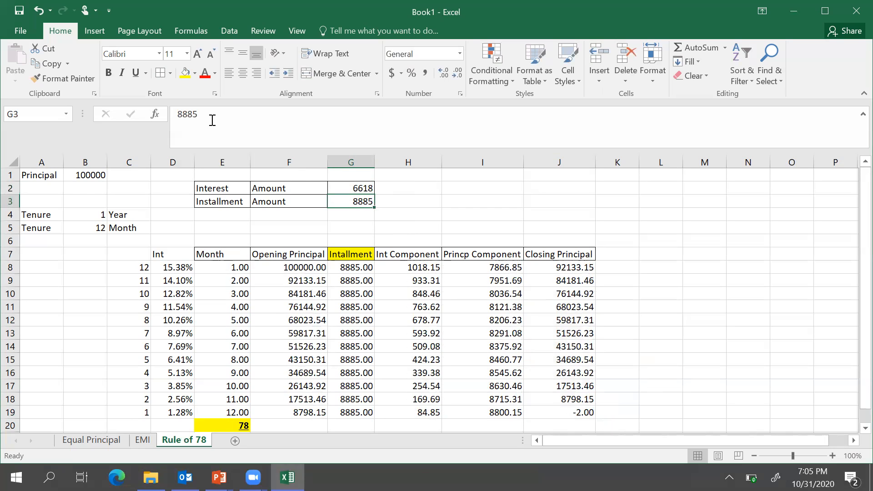
# Set the interest amount in G2 to 6620
pyautogui.click(356, 186)
pyautogui.click(225, 122)
pyautogui.press('BackSpace')
pyautogui.press('BackSpace')
pyautogui.write('20')
pyautogui.press('Return')
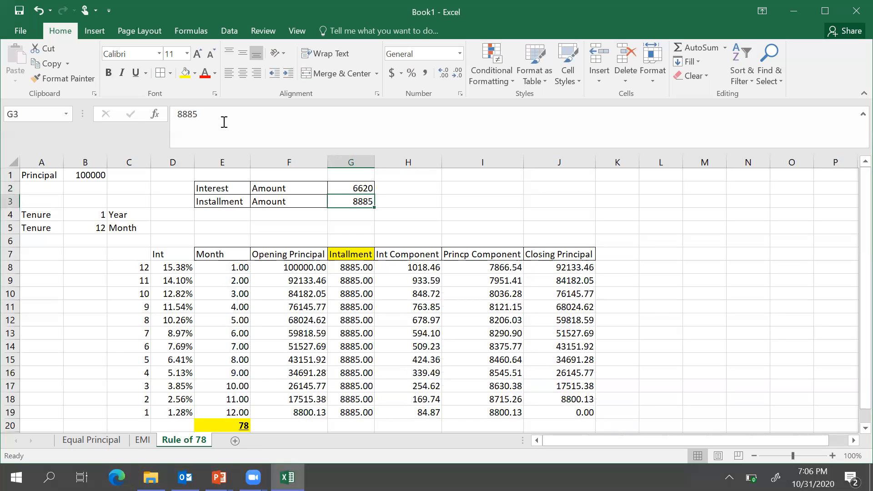
pyautogui.moveTo(677, 344); pyautogui.dragTo(515, 344)
pyautogui.click(664, 280)
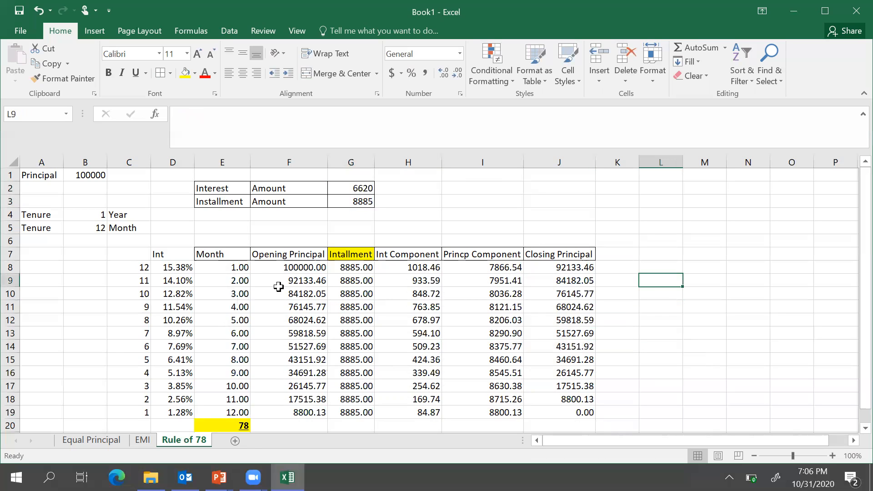
# Add borders around all cells of the schedule table E7:J19
pyautogui.moveTo(227, 252); pyautogui.dragTo(557, 413)
pyautogui.click(160, 74)
pyautogui.click(708, 241)
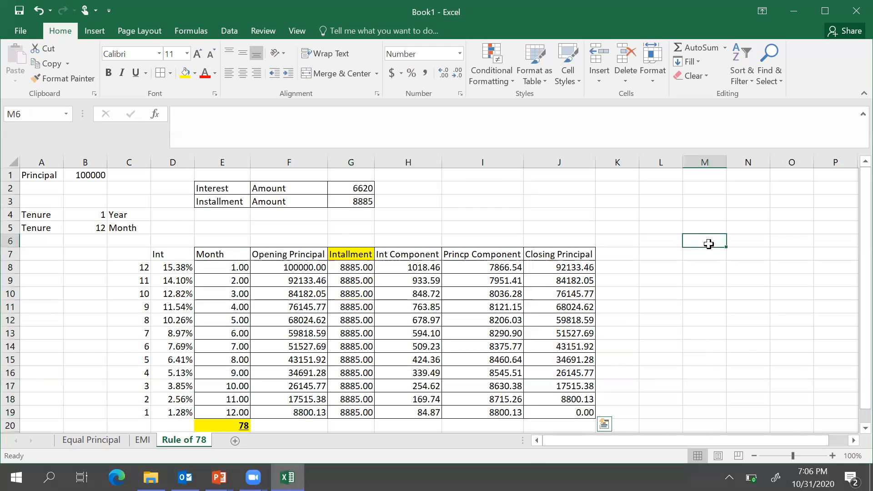
pyautogui.click(364, 187)
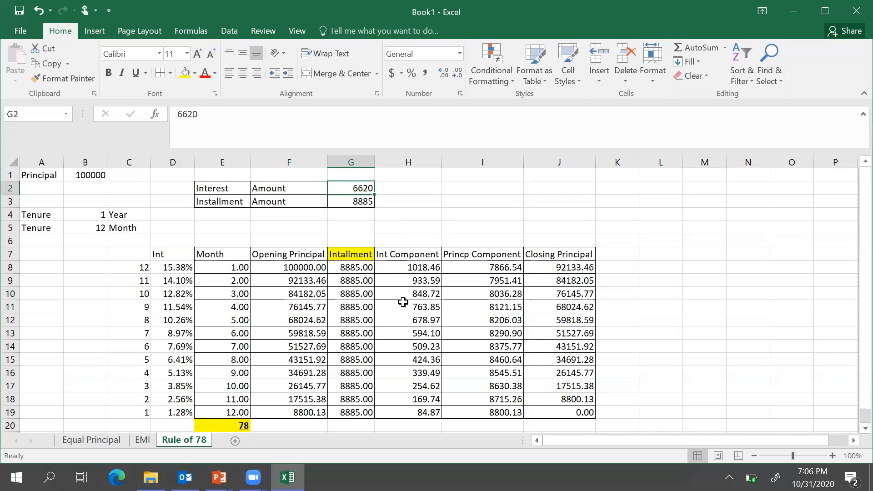
pyautogui.moveTo(355, 267); pyautogui.dragTo(347, 412)
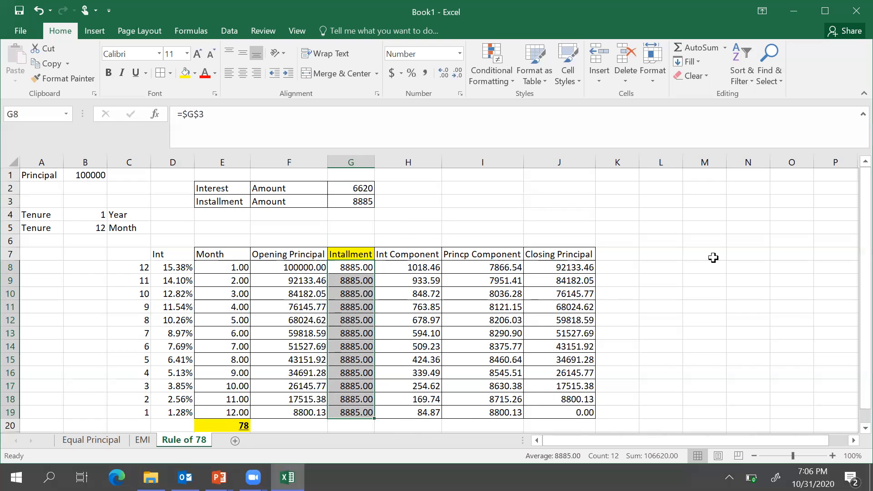
pyautogui.moveTo(854, 241); pyautogui.dragTo(853, 144)
pyautogui.click(591, 190)
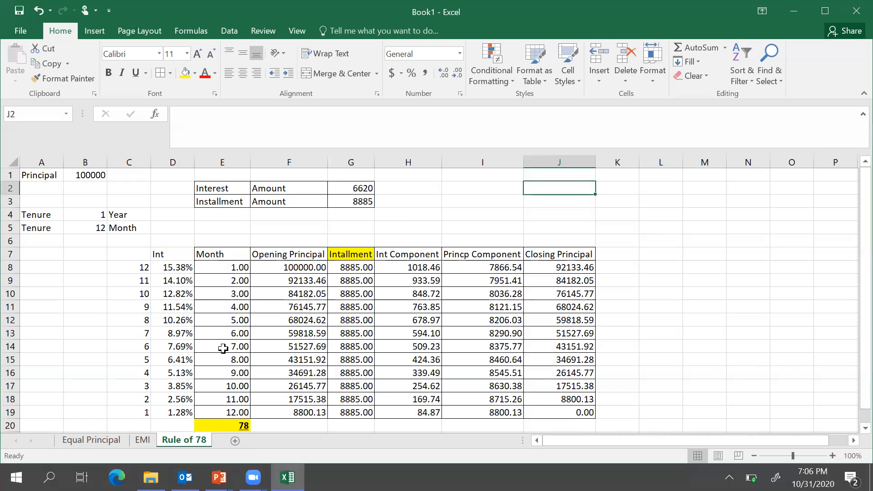
pyautogui.click(669, 212)
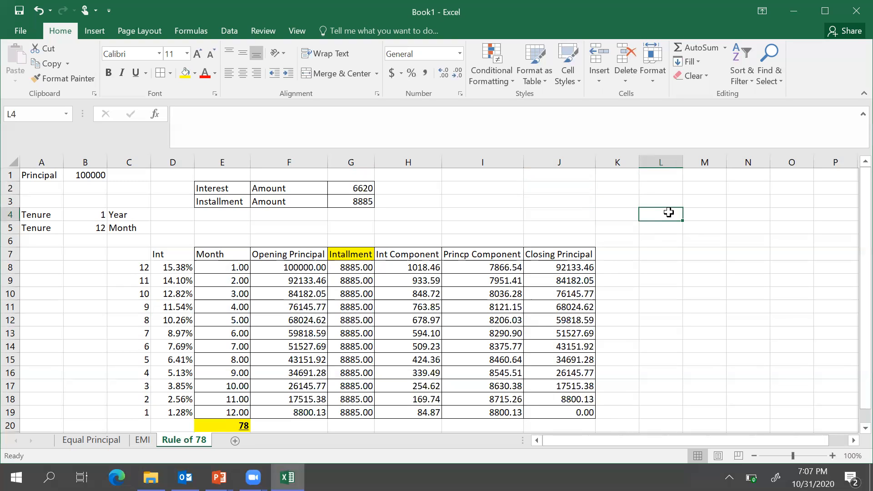
pyautogui.write('=')
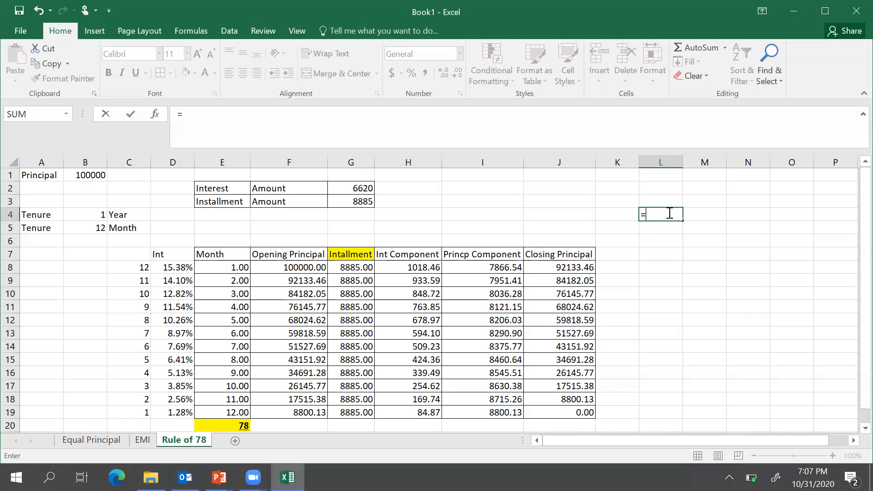
pyautogui.write('1')
pyautogui.press('BackSpace')
pyautogui.press('BackSpace')
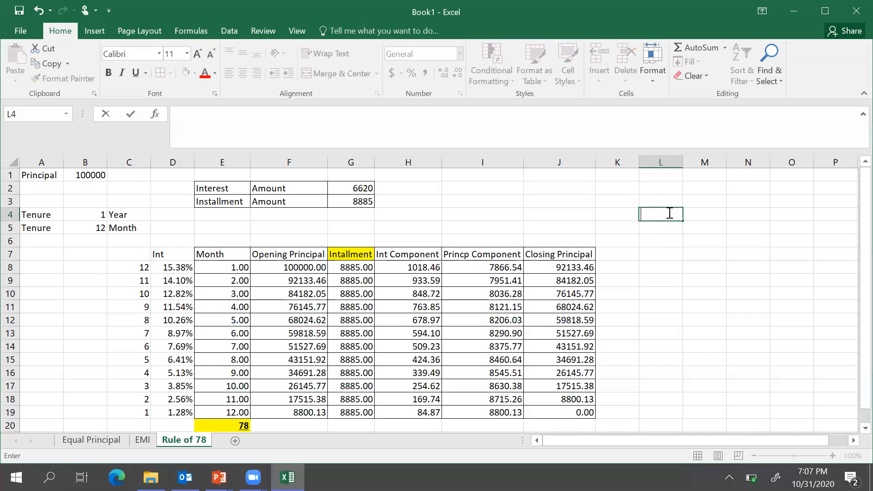
# Label L3 as 1 year and compute its sum of months in M3 with =12*(12+1)/2
pyautogui.click(659, 200)
pyautogui.write('1 year')
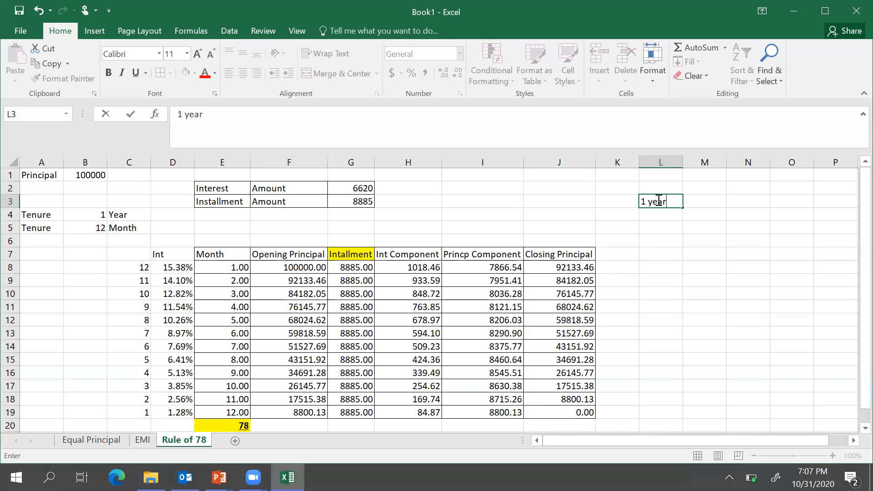
pyautogui.press('Tab')
pyautogui.write('=12')
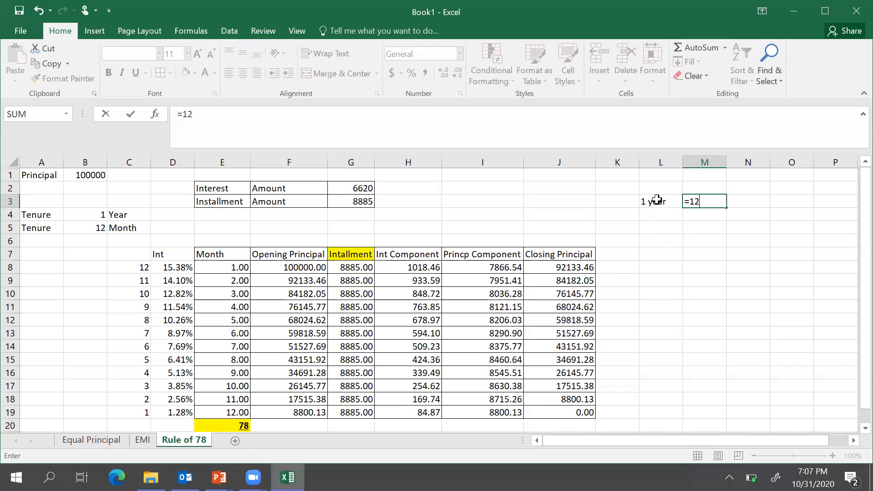
pyautogui.write('*(12+1)/2')
pyautogui.press('Return')
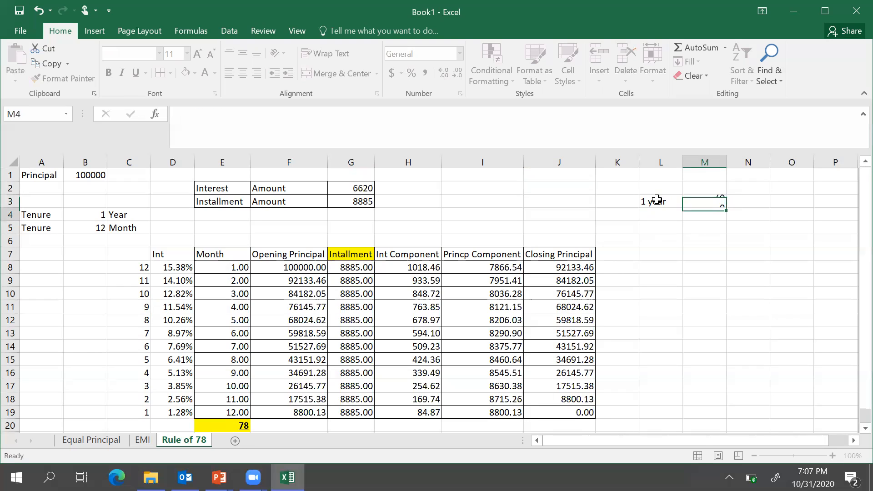
# Label L4 as 2 year and compute its sum of months in M4 with =24*(24+1)/2
pyautogui.click(657, 213)
pyautogui.write('2')
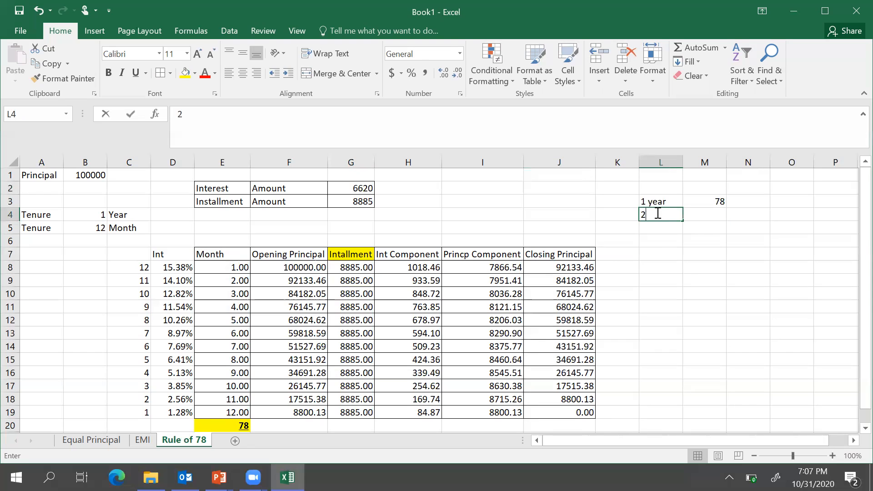
pyautogui.write(' year')
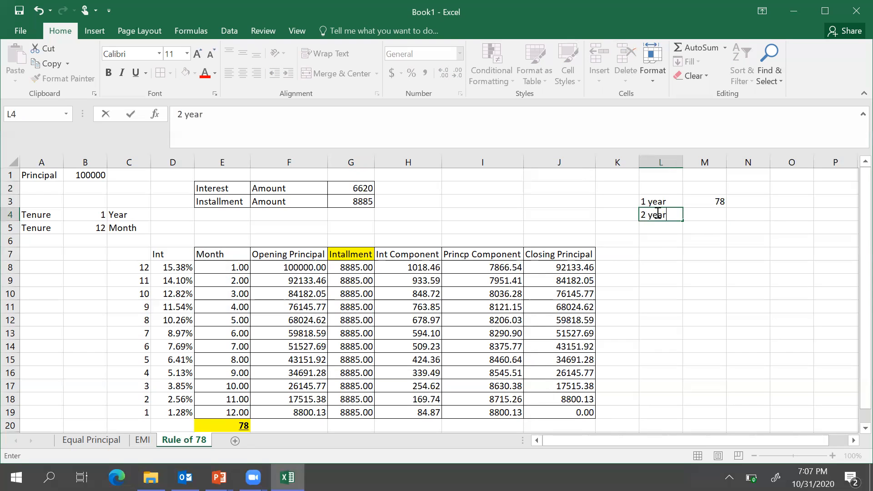
pyautogui.press('Tab')
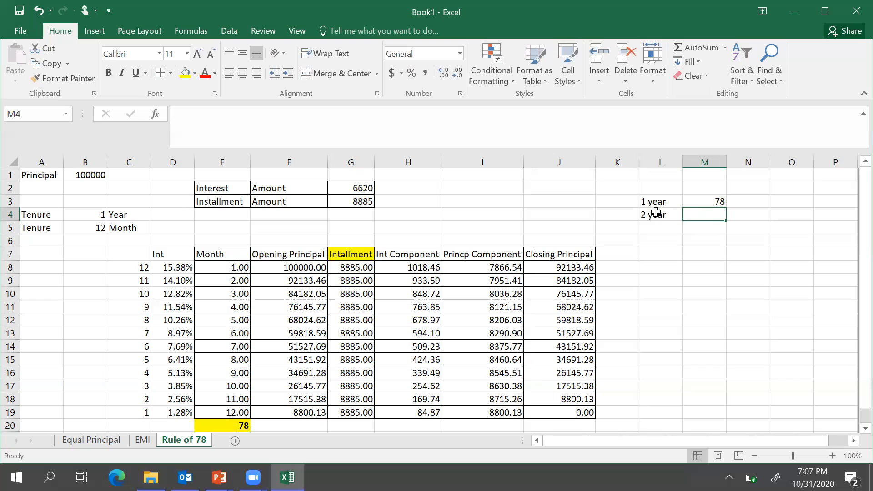
pyautogui.write('=24*')
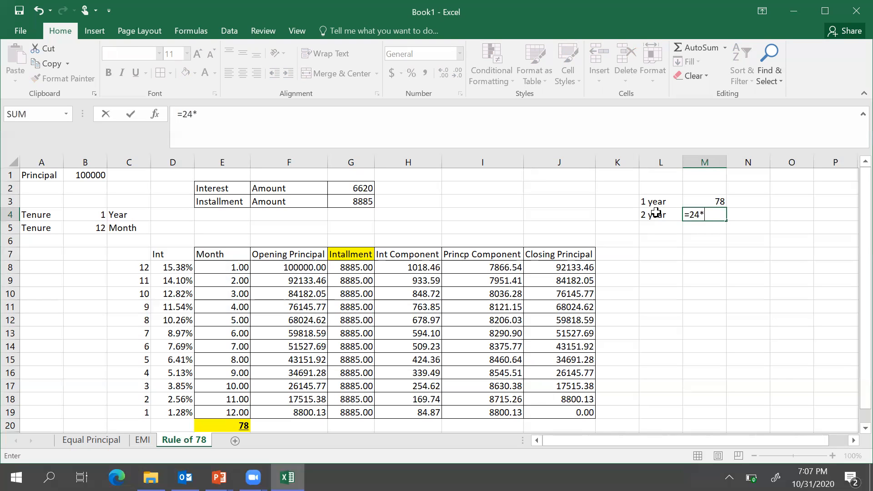
pyautogui.write('(24+2')
pyautogui.press('BackSpace')
pyautogui.write('1)/2')
pyautogui.press('Return')
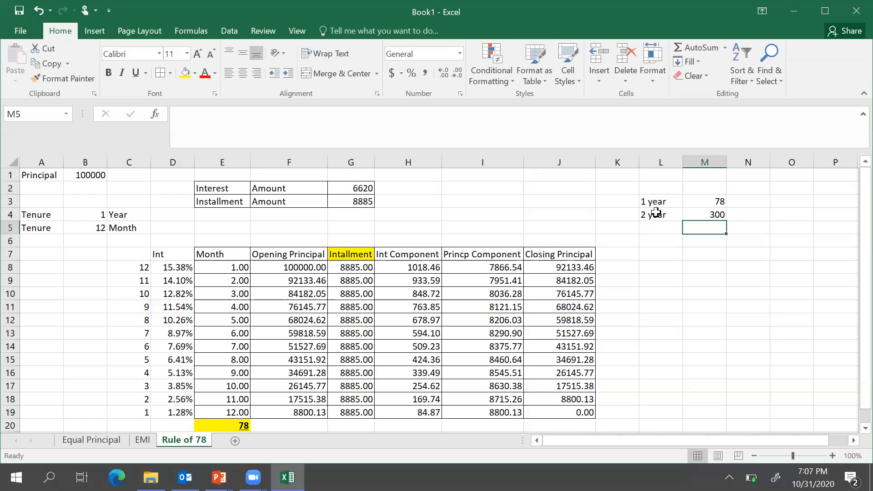
pyautogui.click(714, 215)
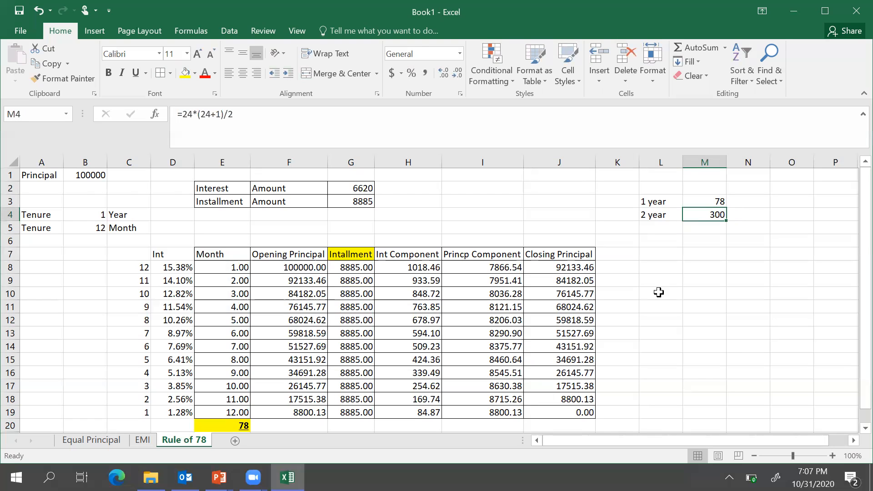